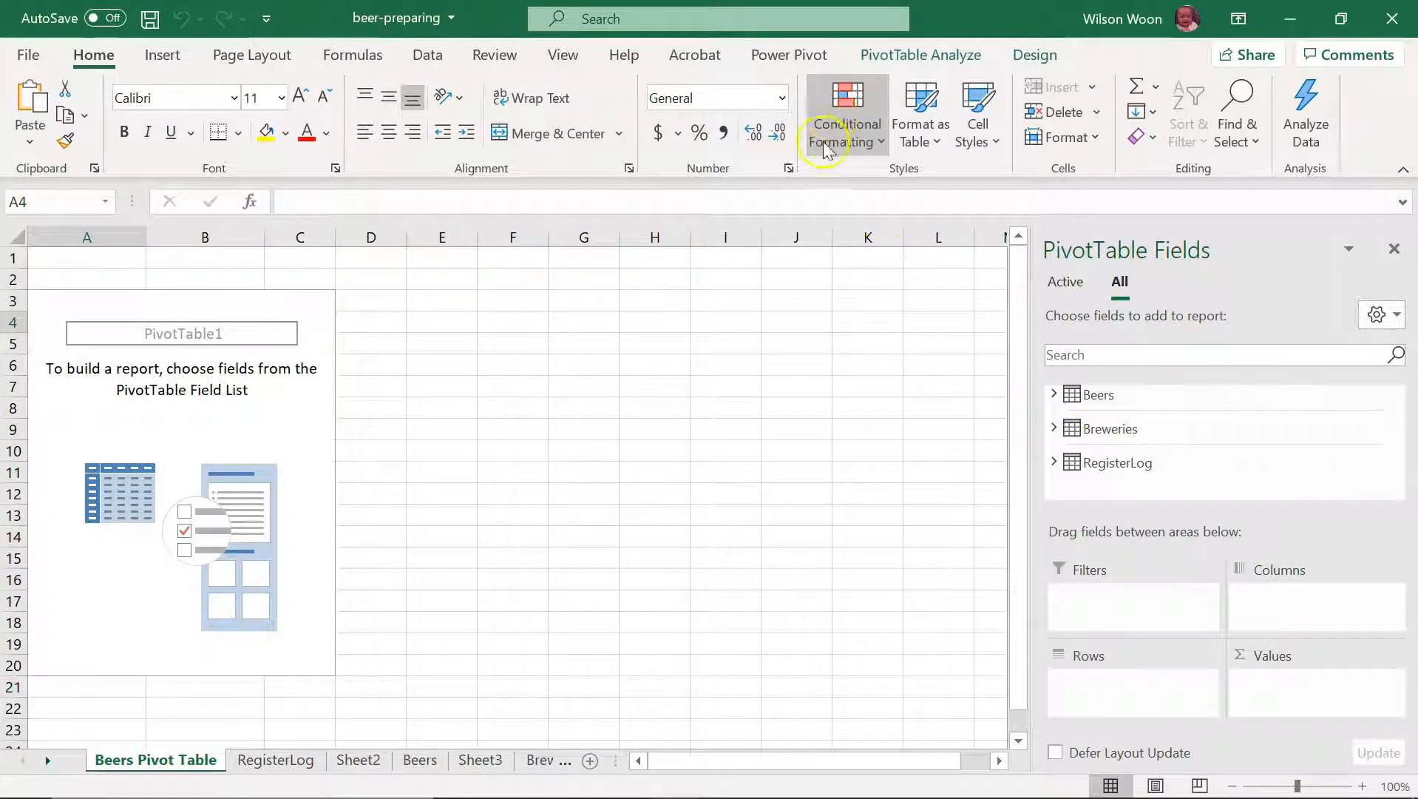
Step: Open the workbook's data model in Power Pivot and look through the RegisterLog, Beers and Breweries tables
click(789, 56)
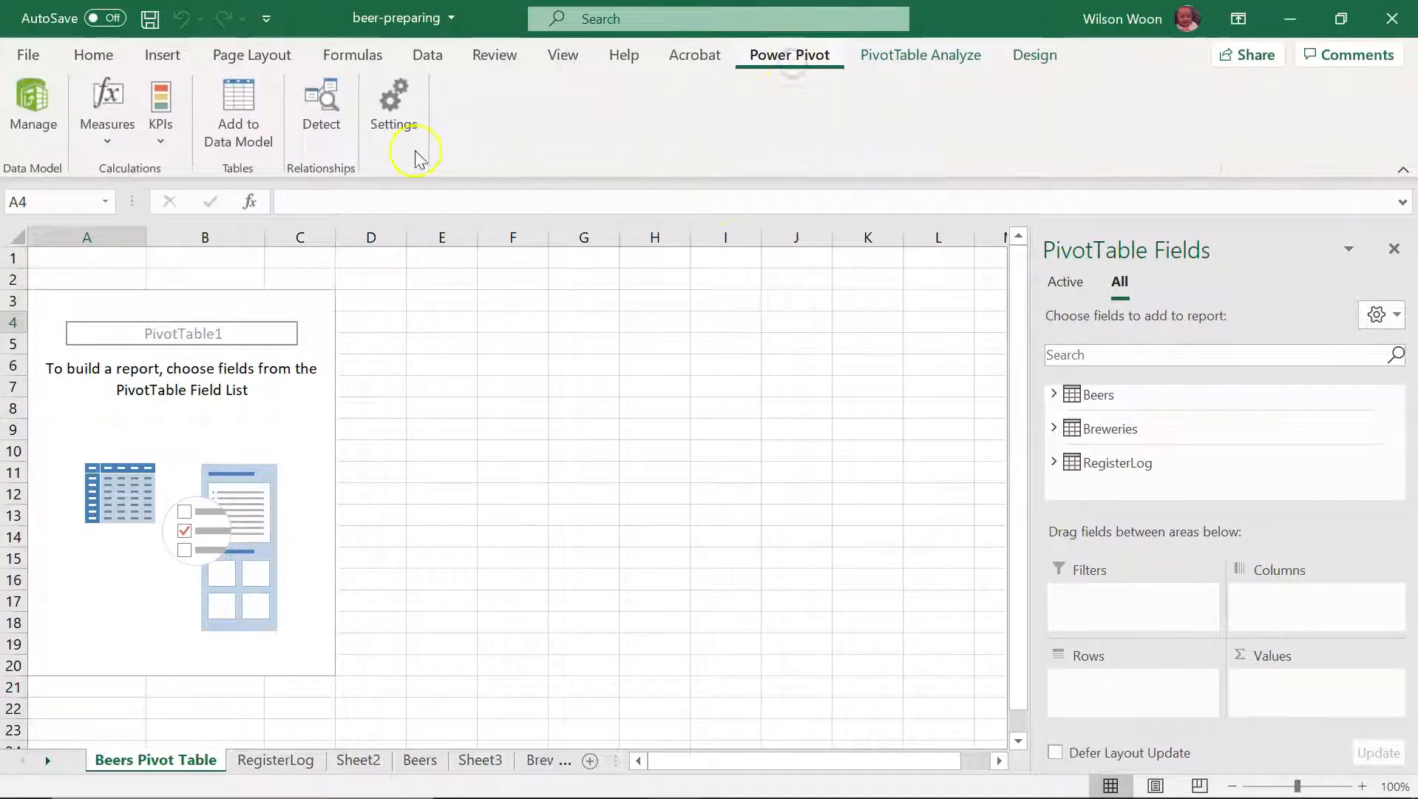
click(22, 115)
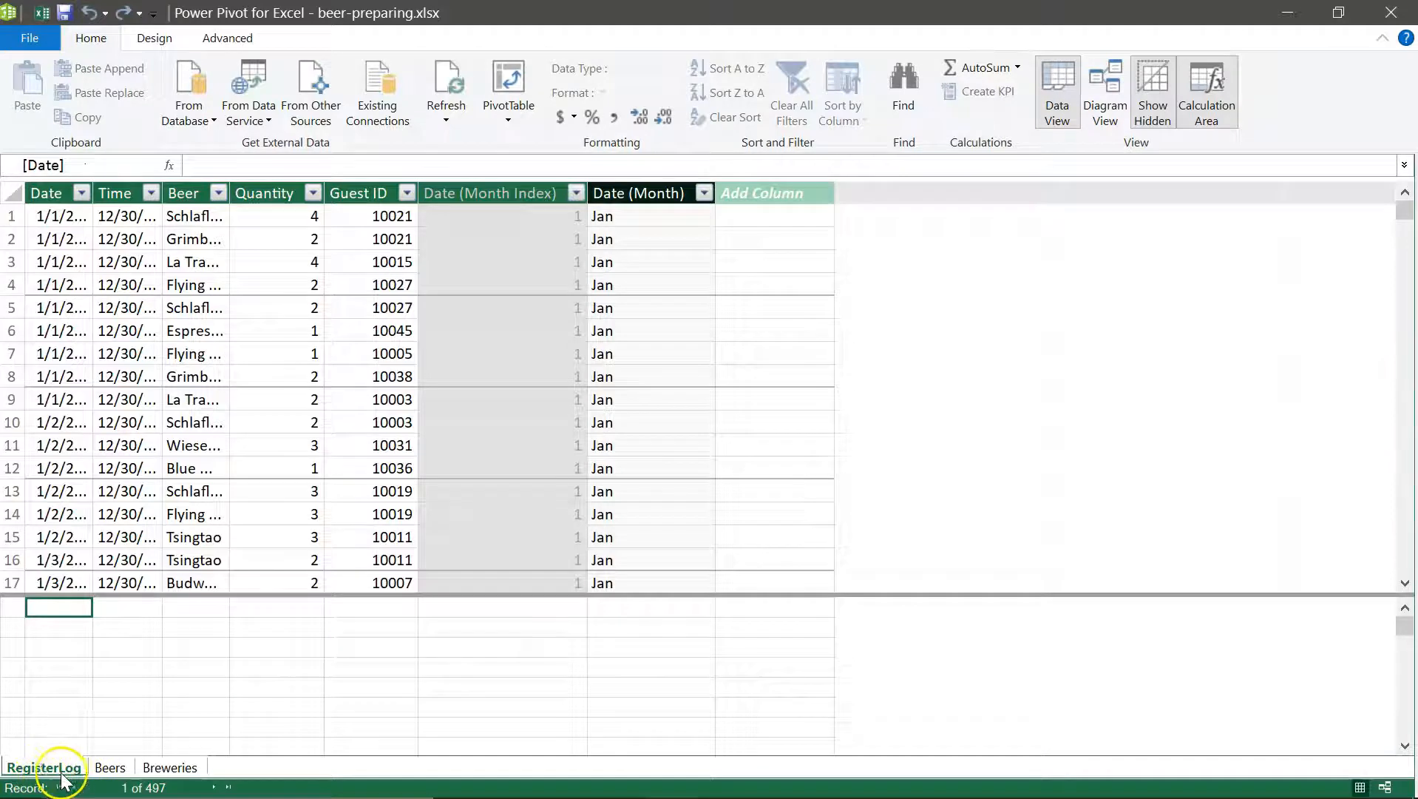
click(170, 768)
click(109, 768)
click(169, 769)
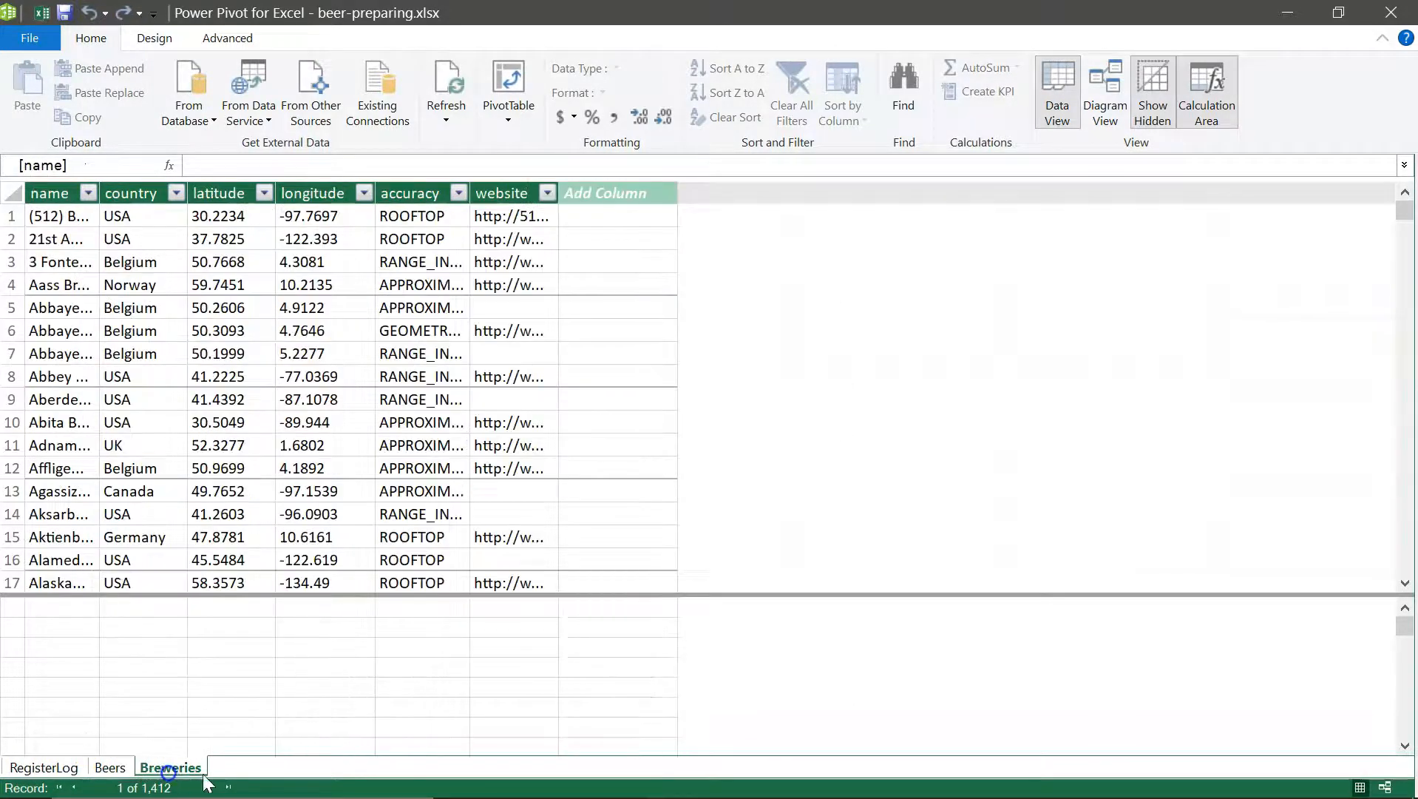
Step: Show the data model as a diagram and lengthen the RegisterLog, Beers and Breweries boxes to reveal their fields
click(1104, 112)
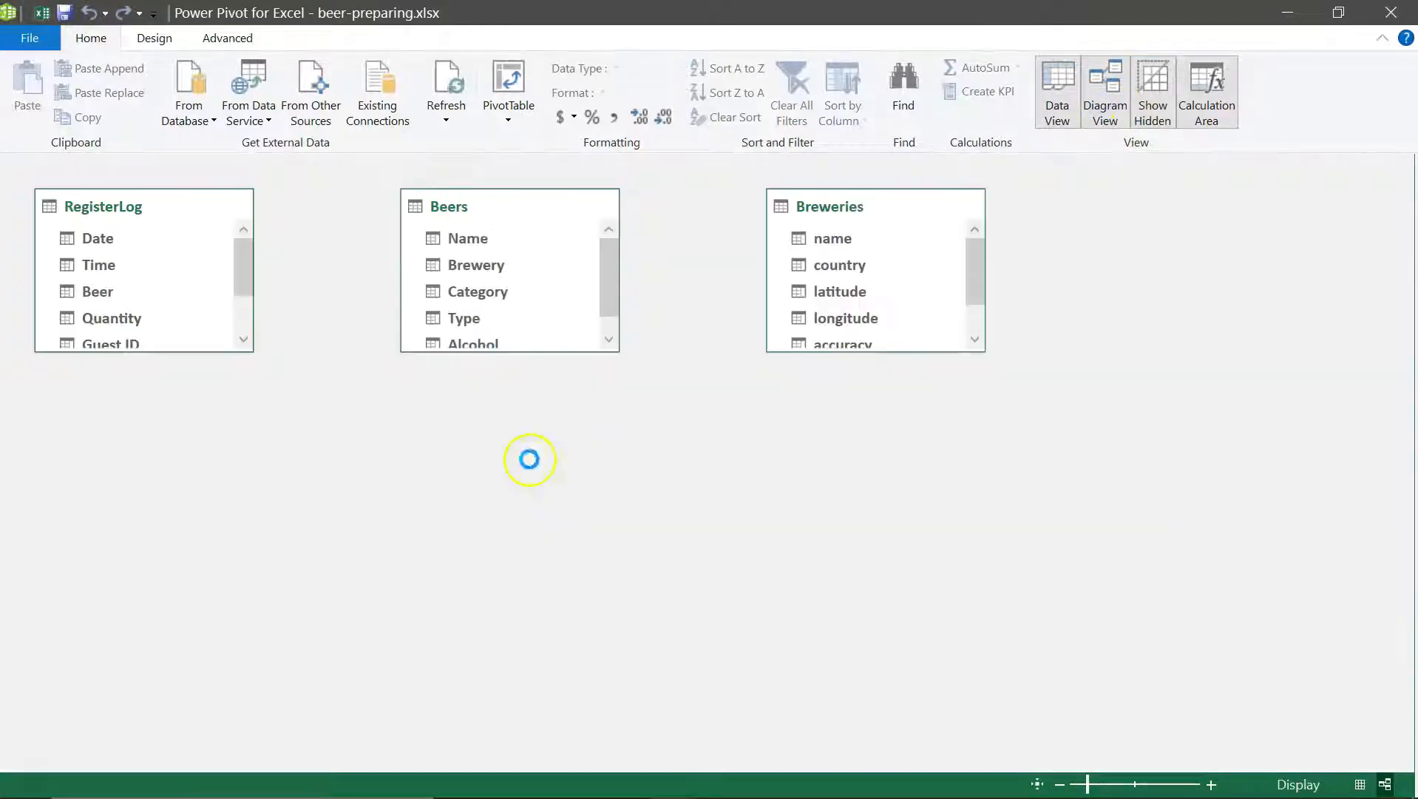
drag(180, 353, 176, 431)
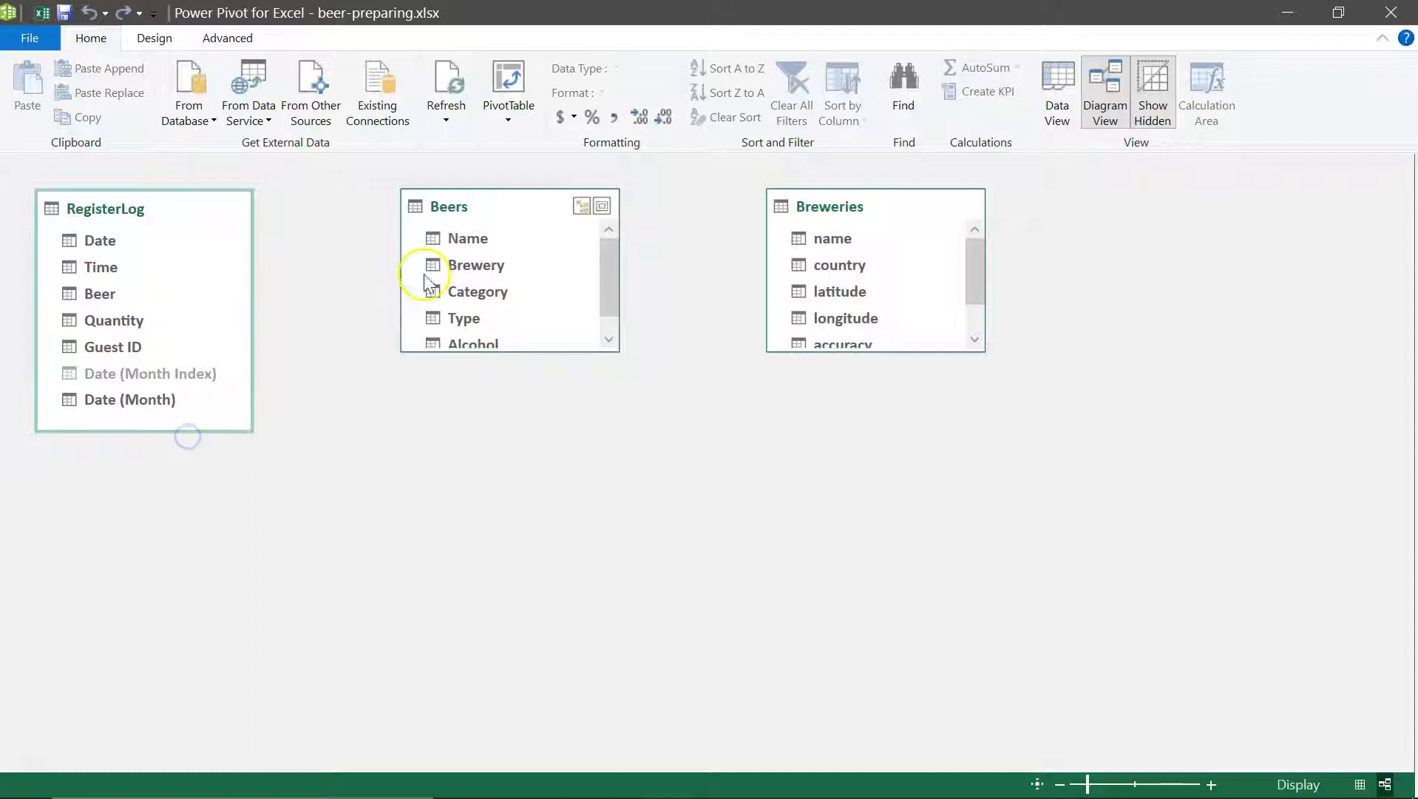
drag(524, 353, 531, 369)
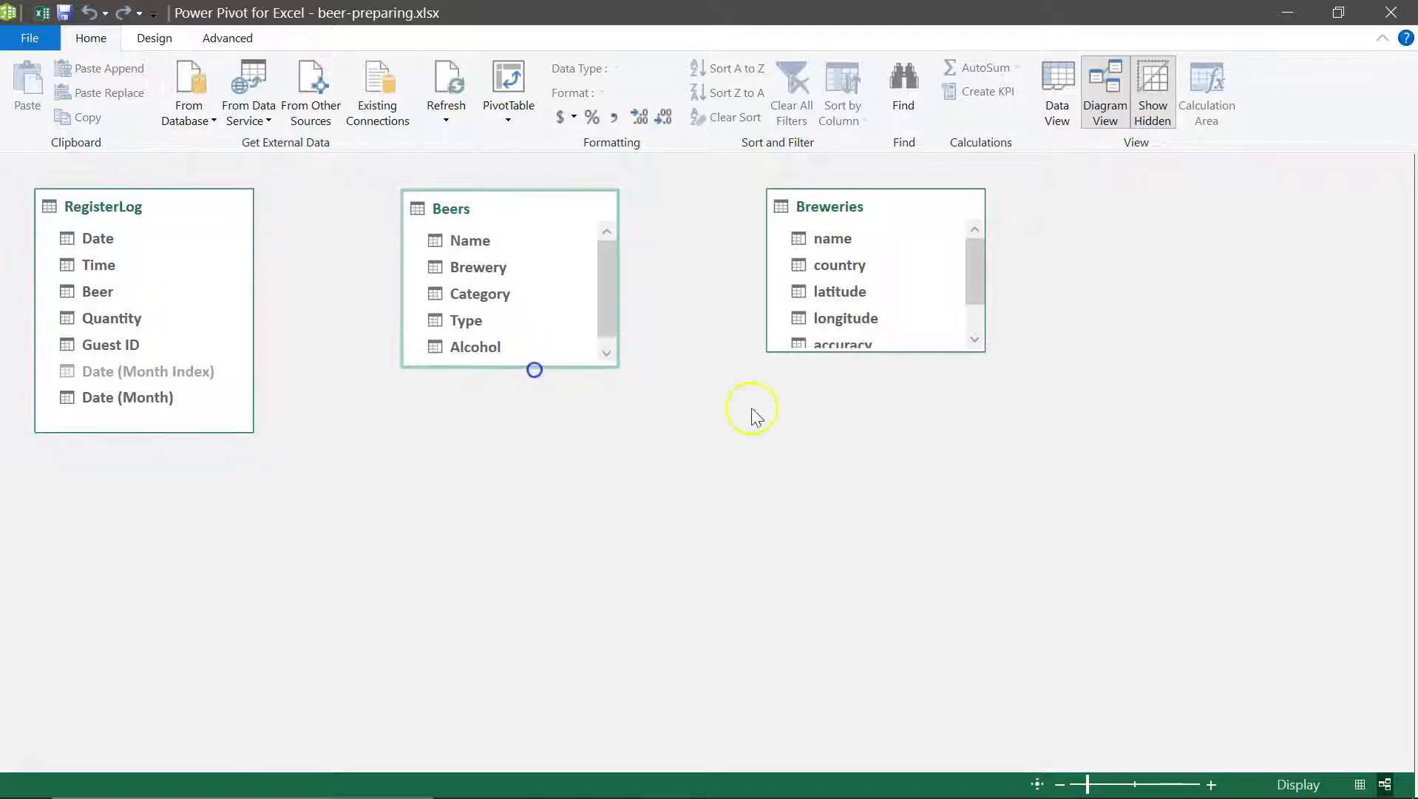
drag(876, 352, 880, 396)
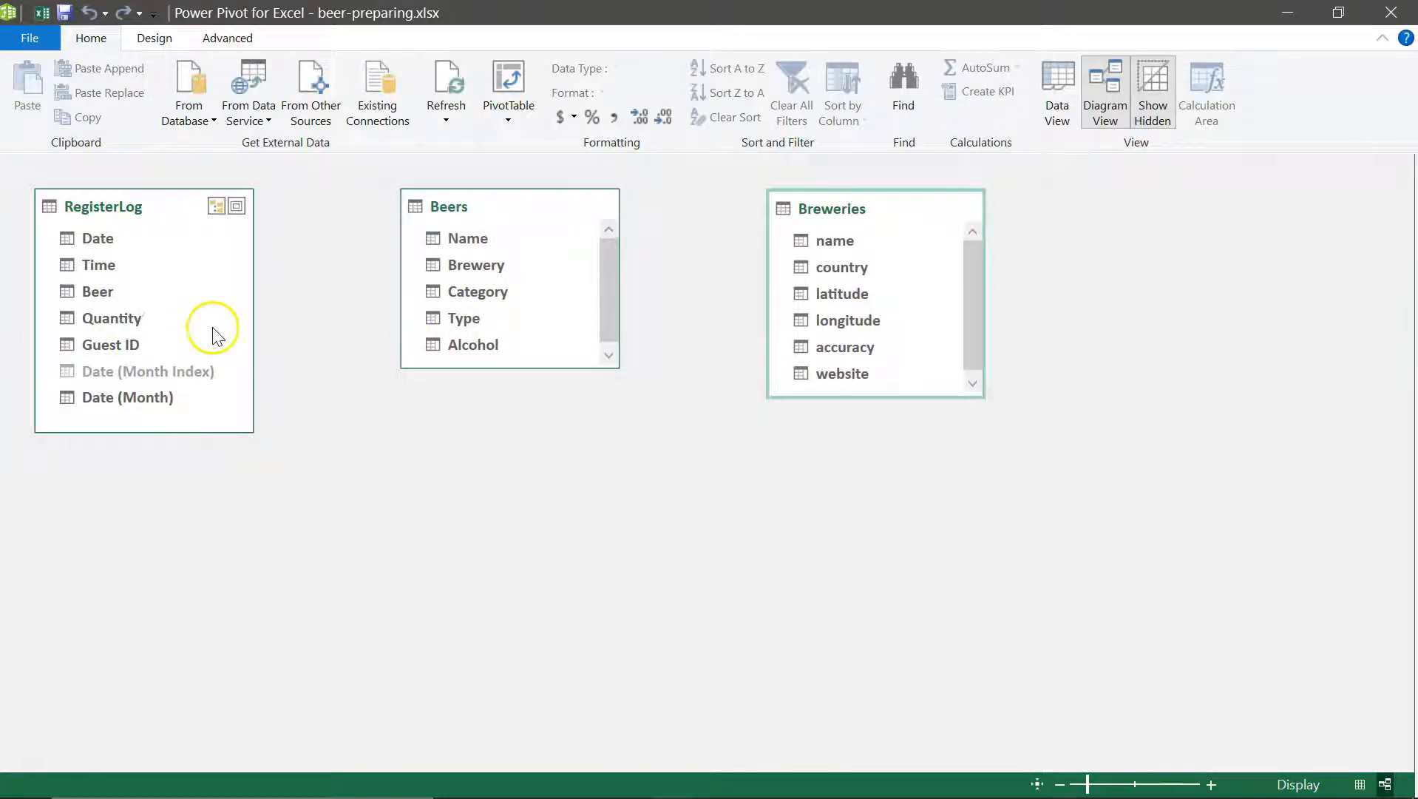
Step: Switch to the Excel workbook and examine the Beer column entries on the RegisterLog sheet
mouse_move(705, 792)
mouse_move(670, 775)
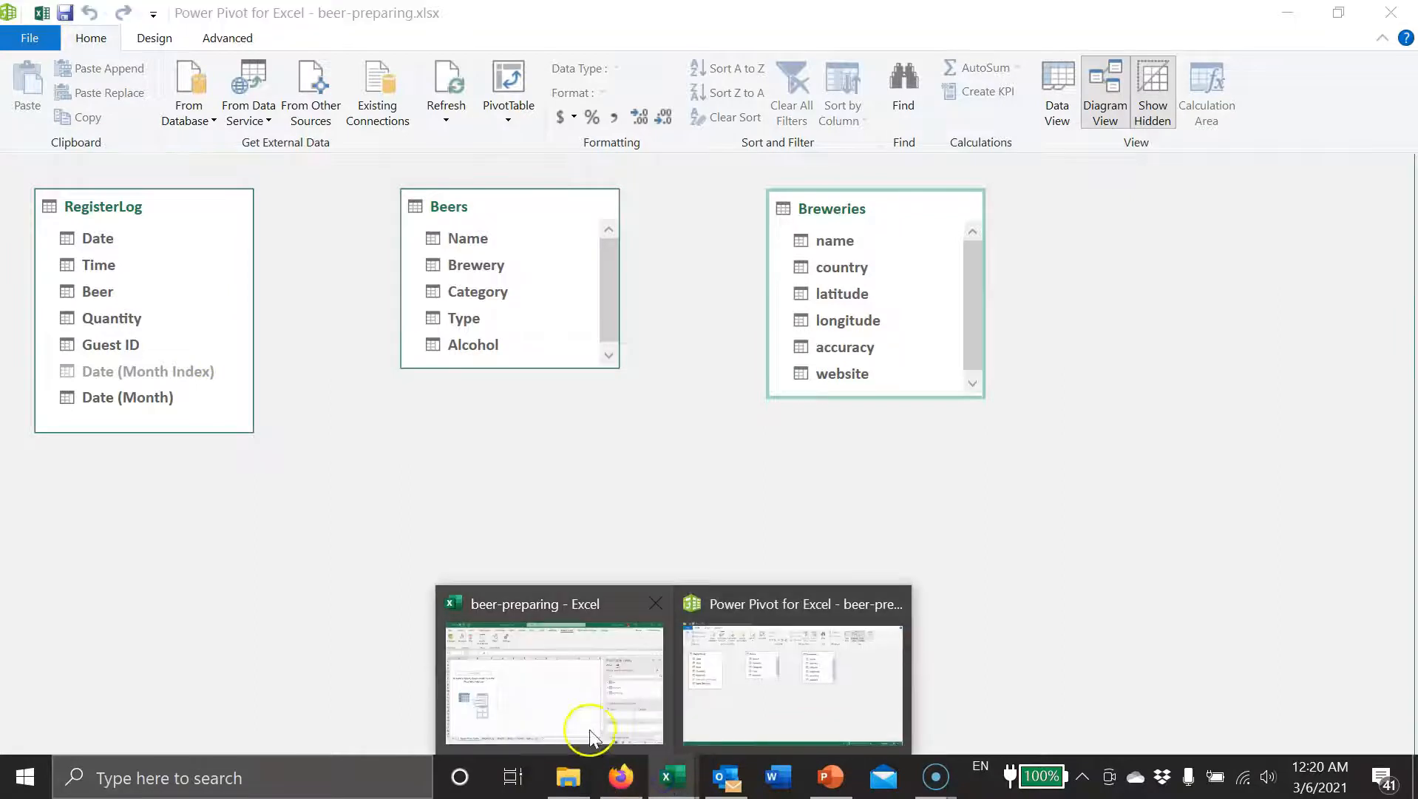
click(541, 713)
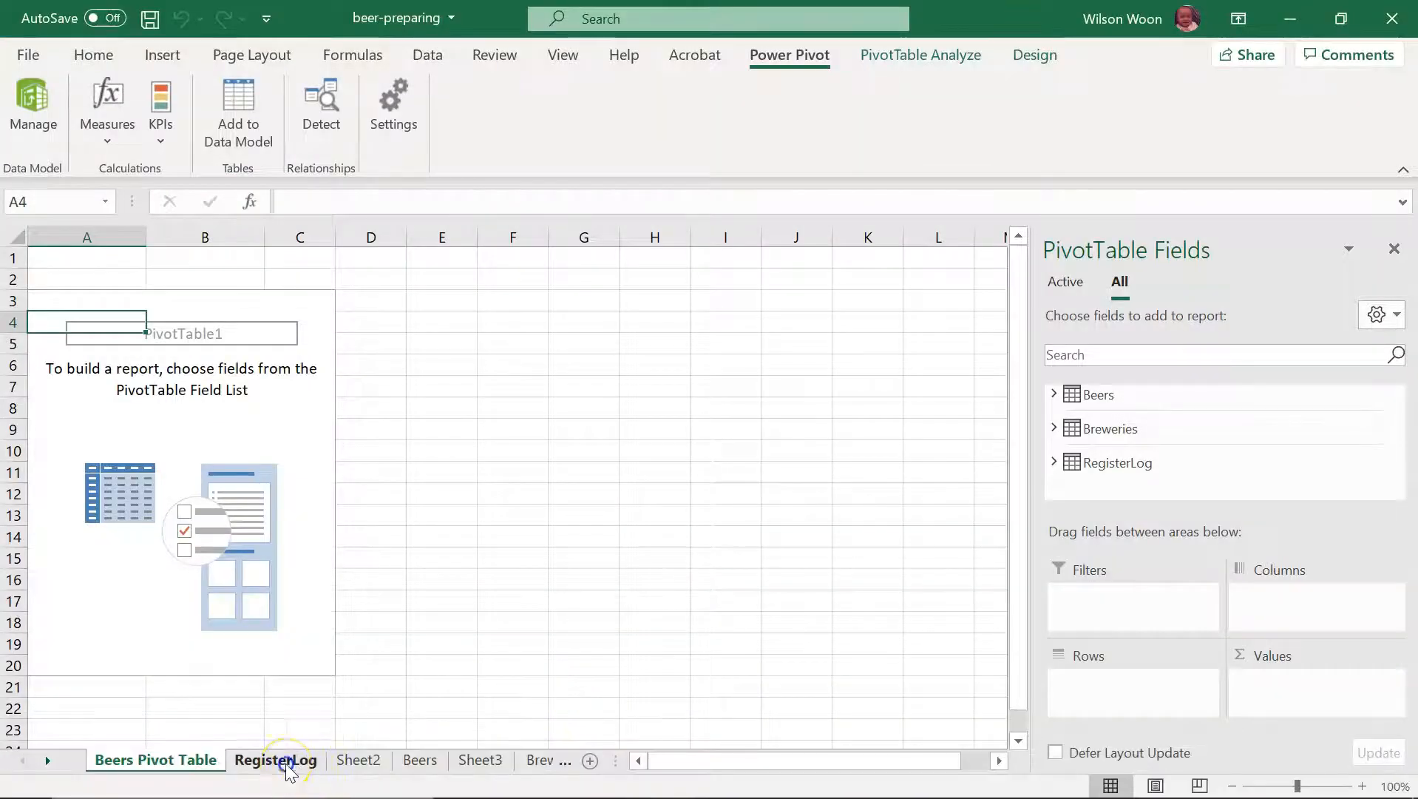
click(287, 762)
scroll(433, 636, up, 1)
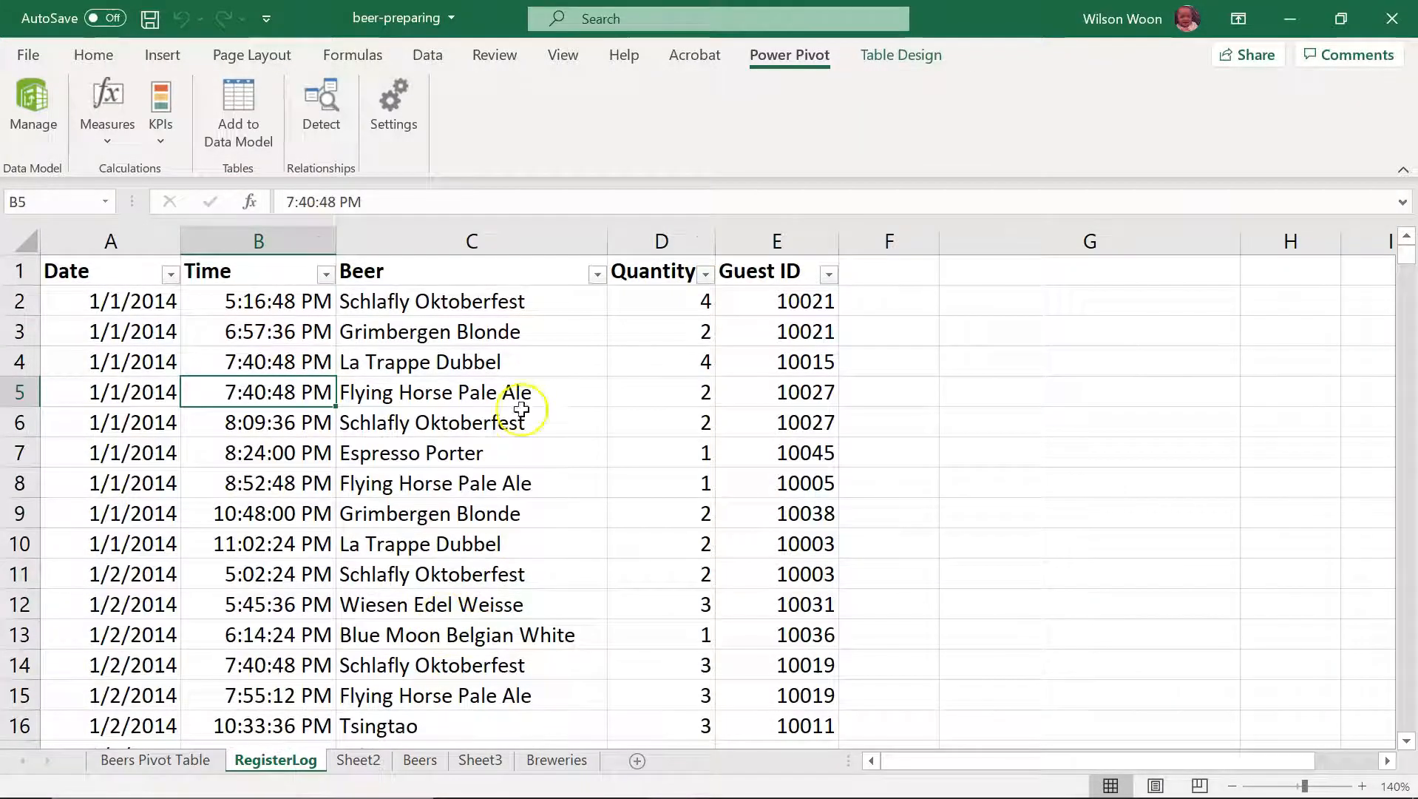
click(473, 303)
click(455, 273)
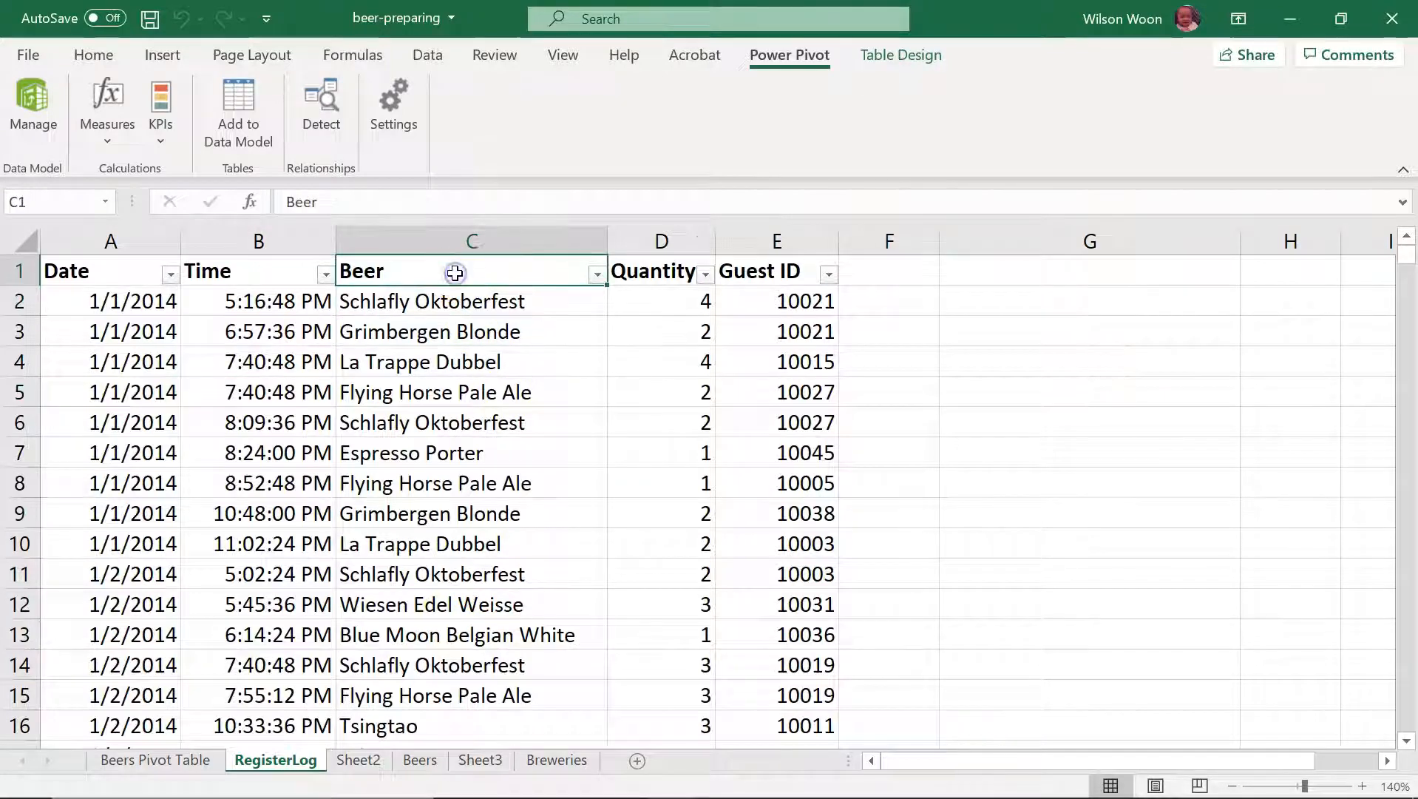
click(443, 306)
click(444, 331)
click(432, 379)
click(419, 418)
click(395, 478)
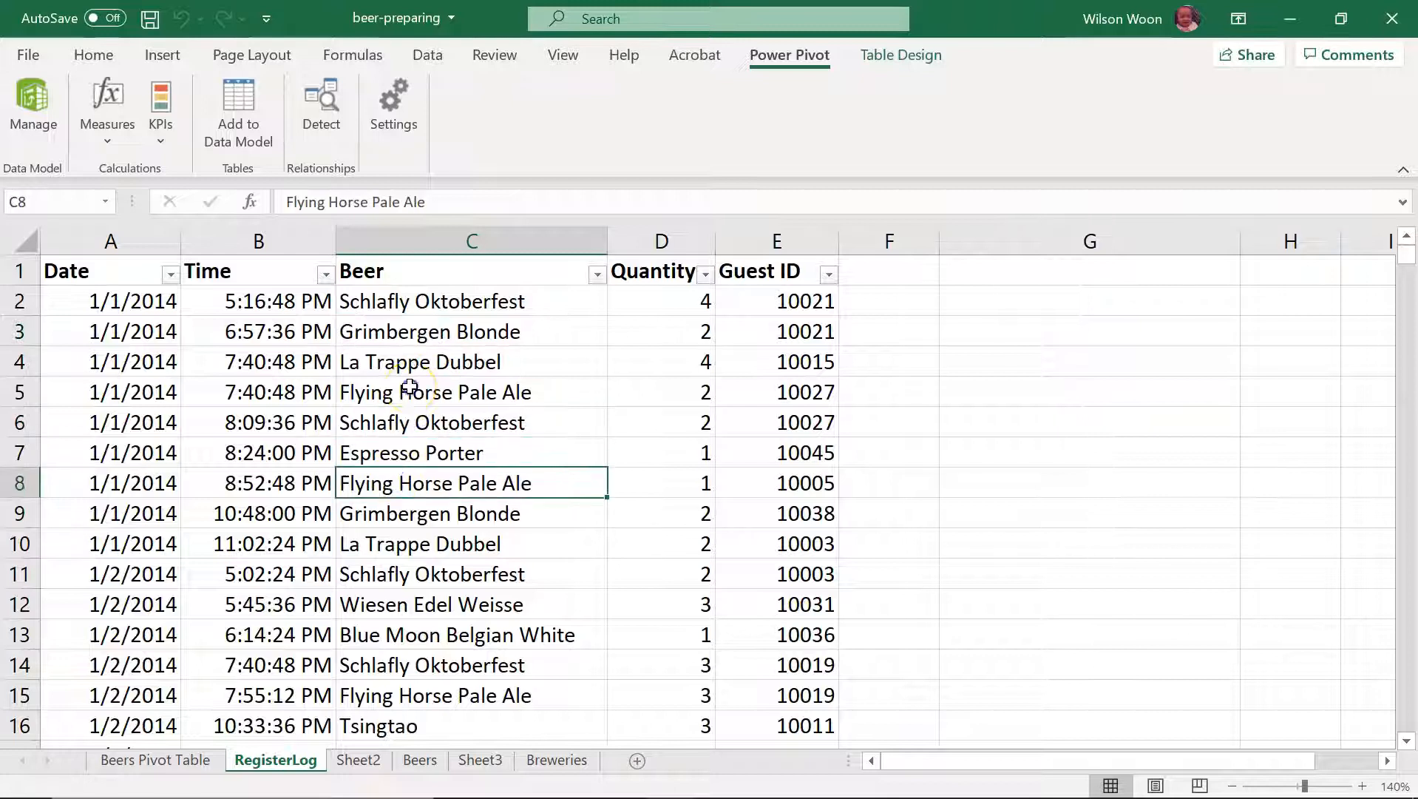
click(410, 386)
click(428, 307)
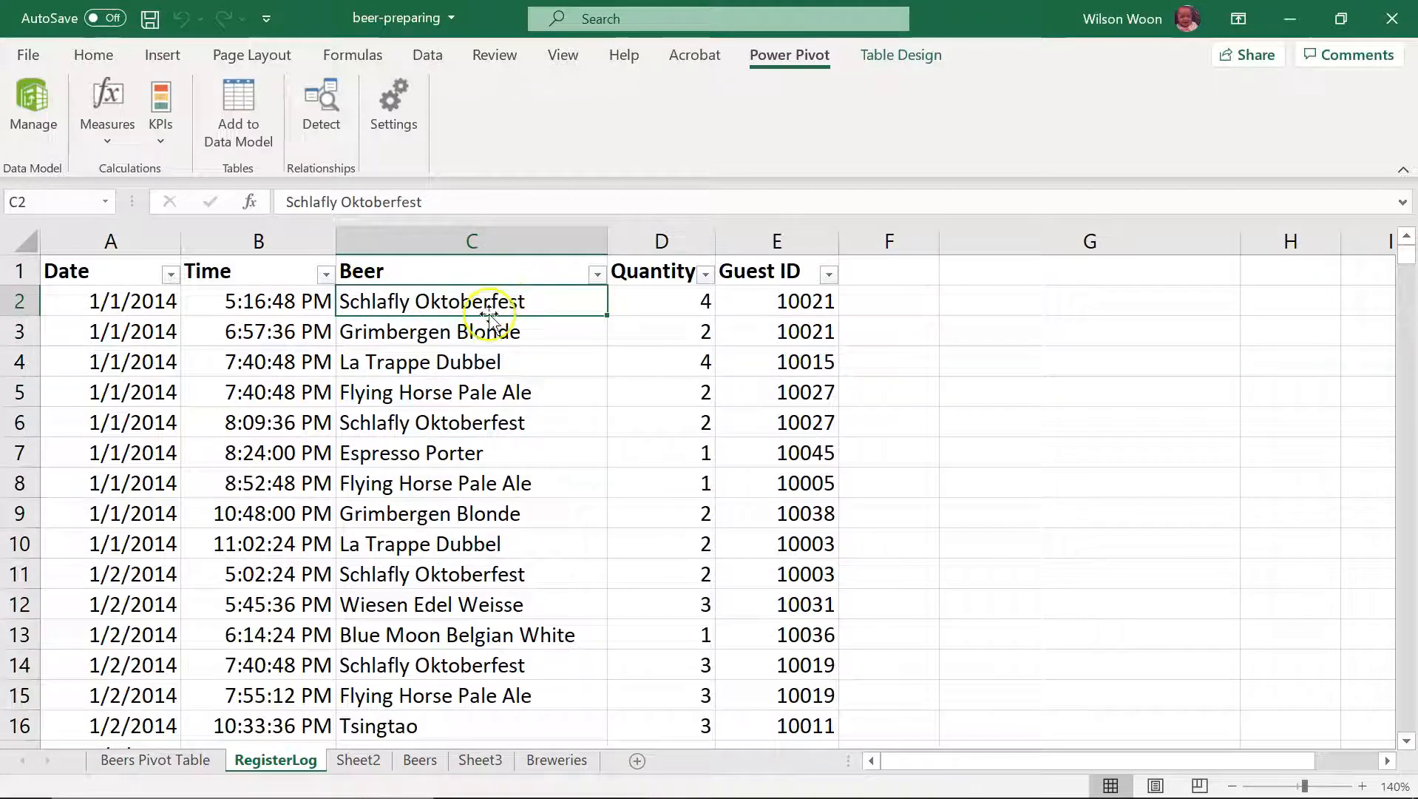
Step: Examine the Name and Brewery columns on the Beers sheet as possible linking fields
click(419, 759)
scroll(493, 526, up, 1)
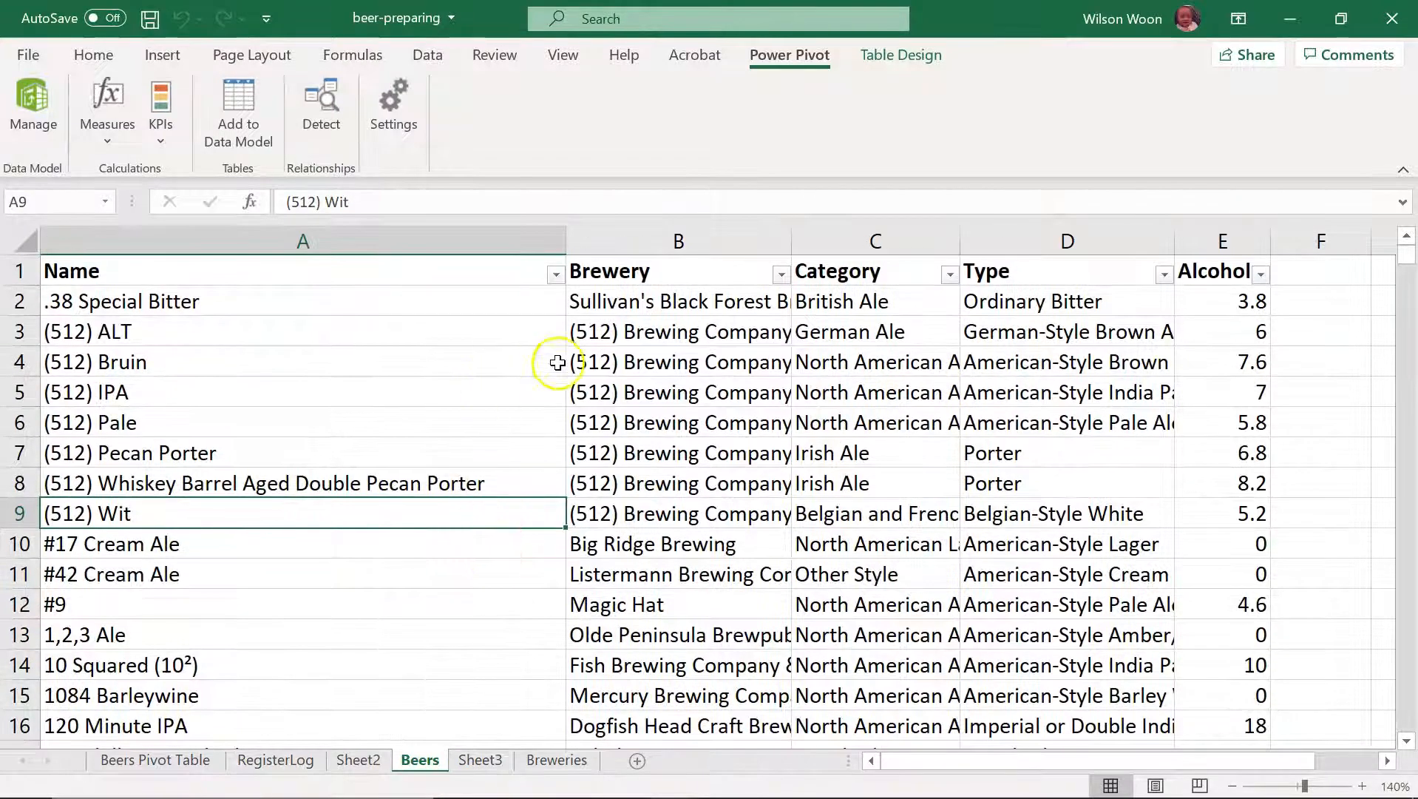
click(216, 275)
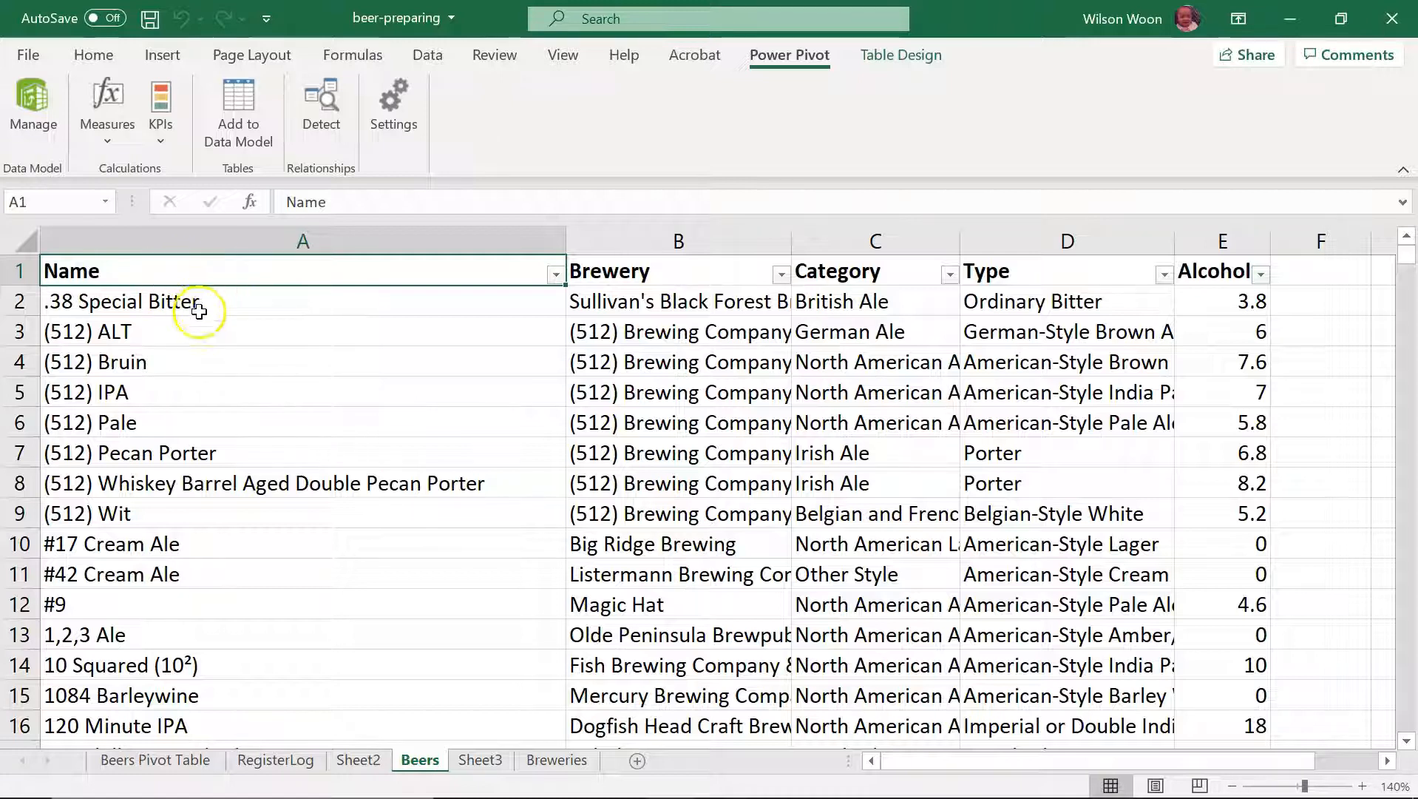
click(172, 422)
click(659, 272)
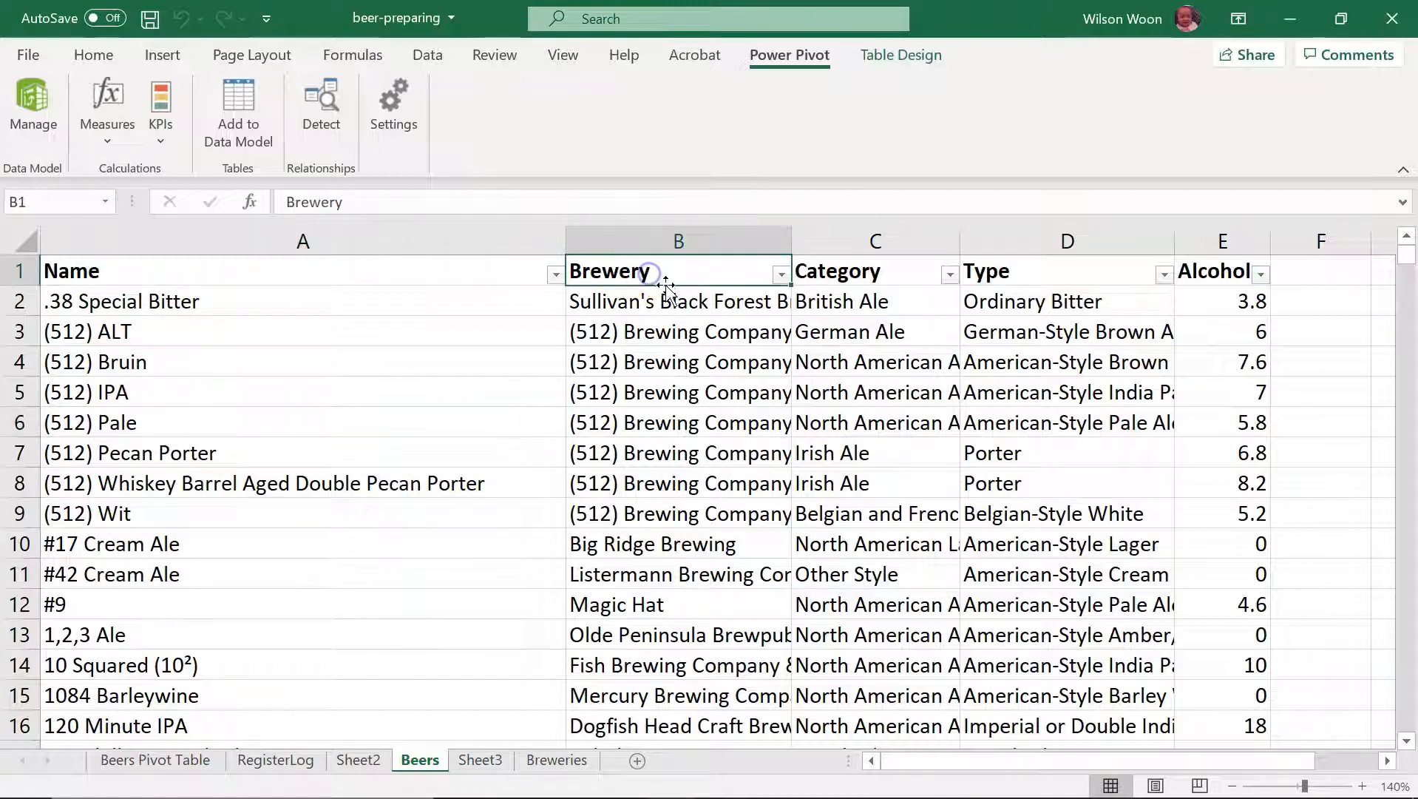
click(645, 418)
click(674, 334)
click(701, 310)
click(687, 362)
click(684, 392)
click(688, 362)
click(359, 297)
click(665, 296)
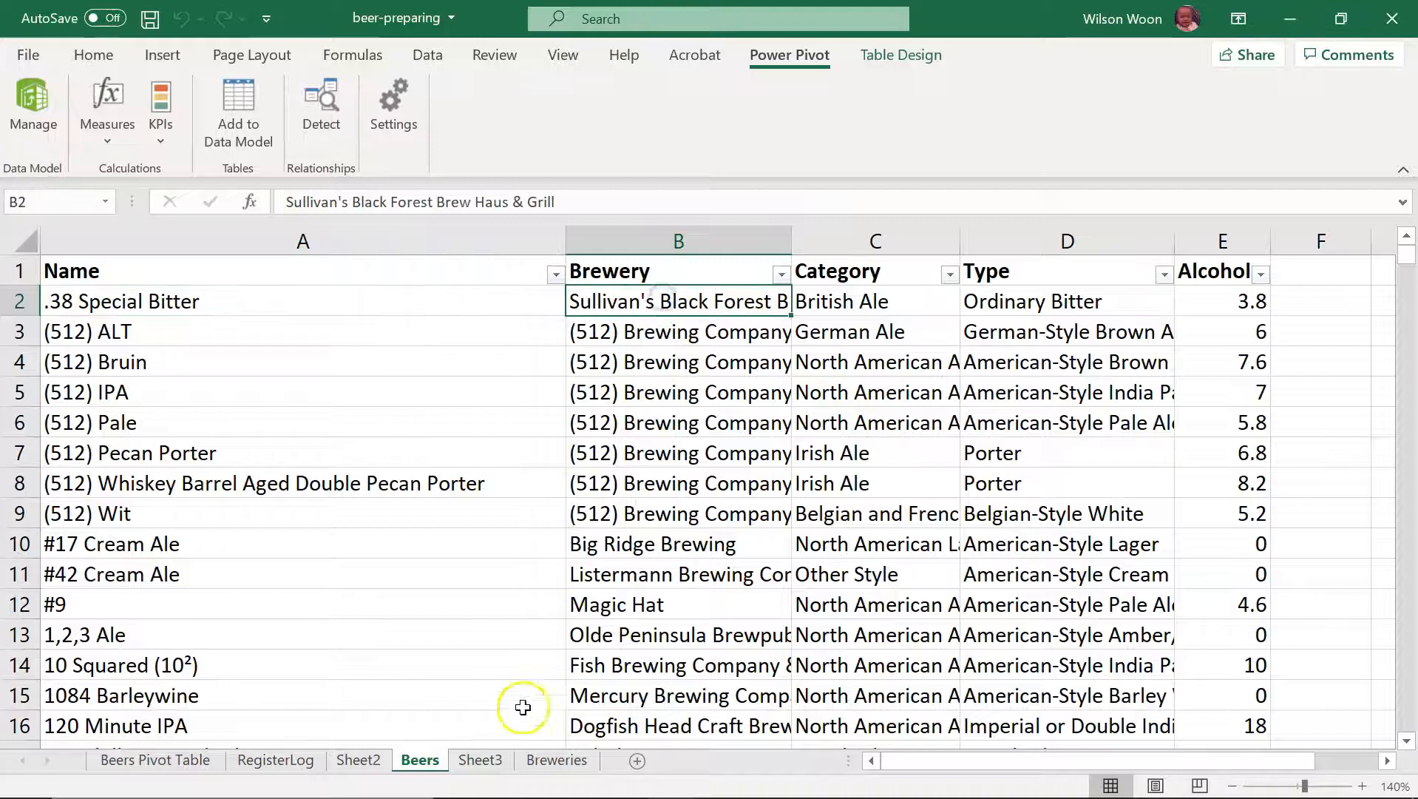
Step: Examine the name and country columns on the Breweries sheet
click(557, 760)
scroll(451, 473, up, 1)
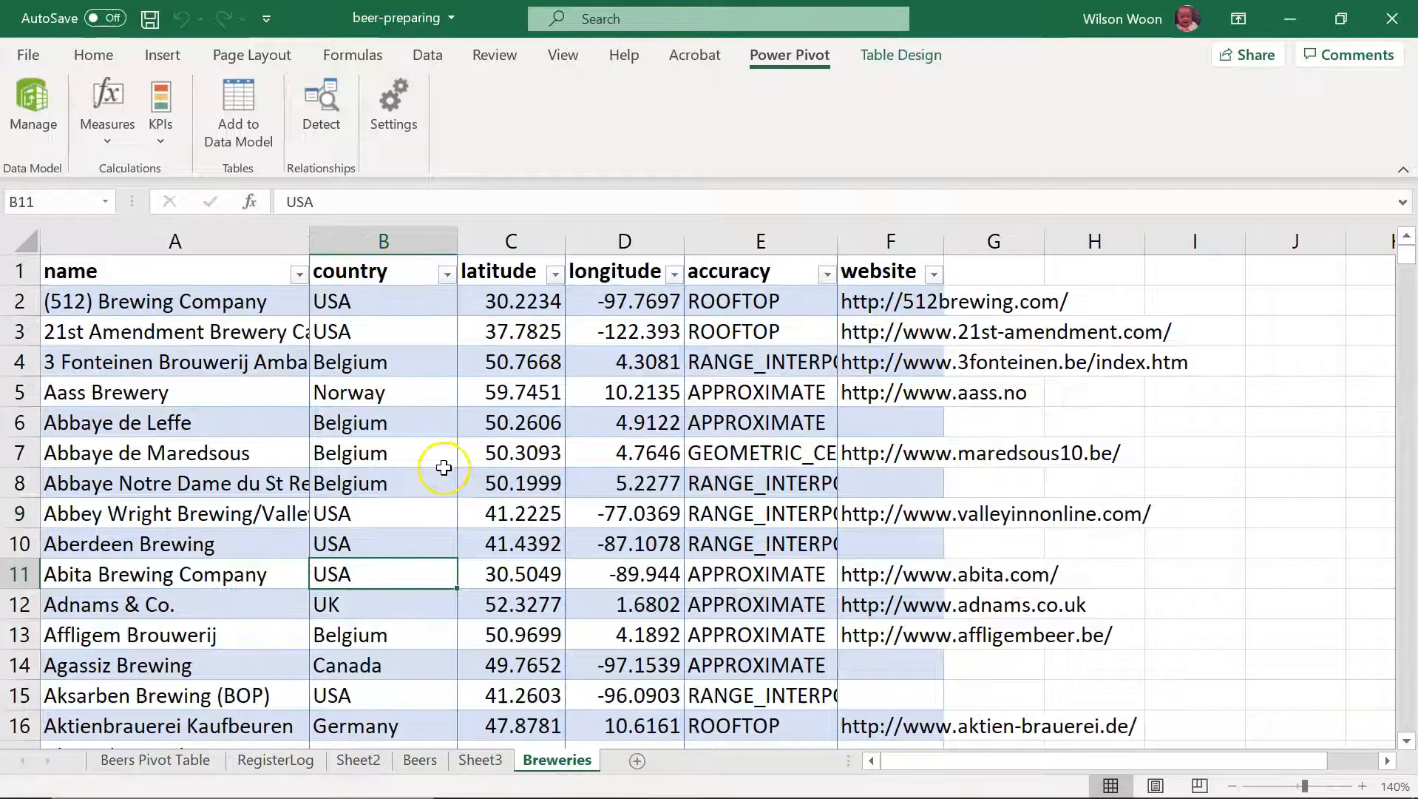
click(370, 393)
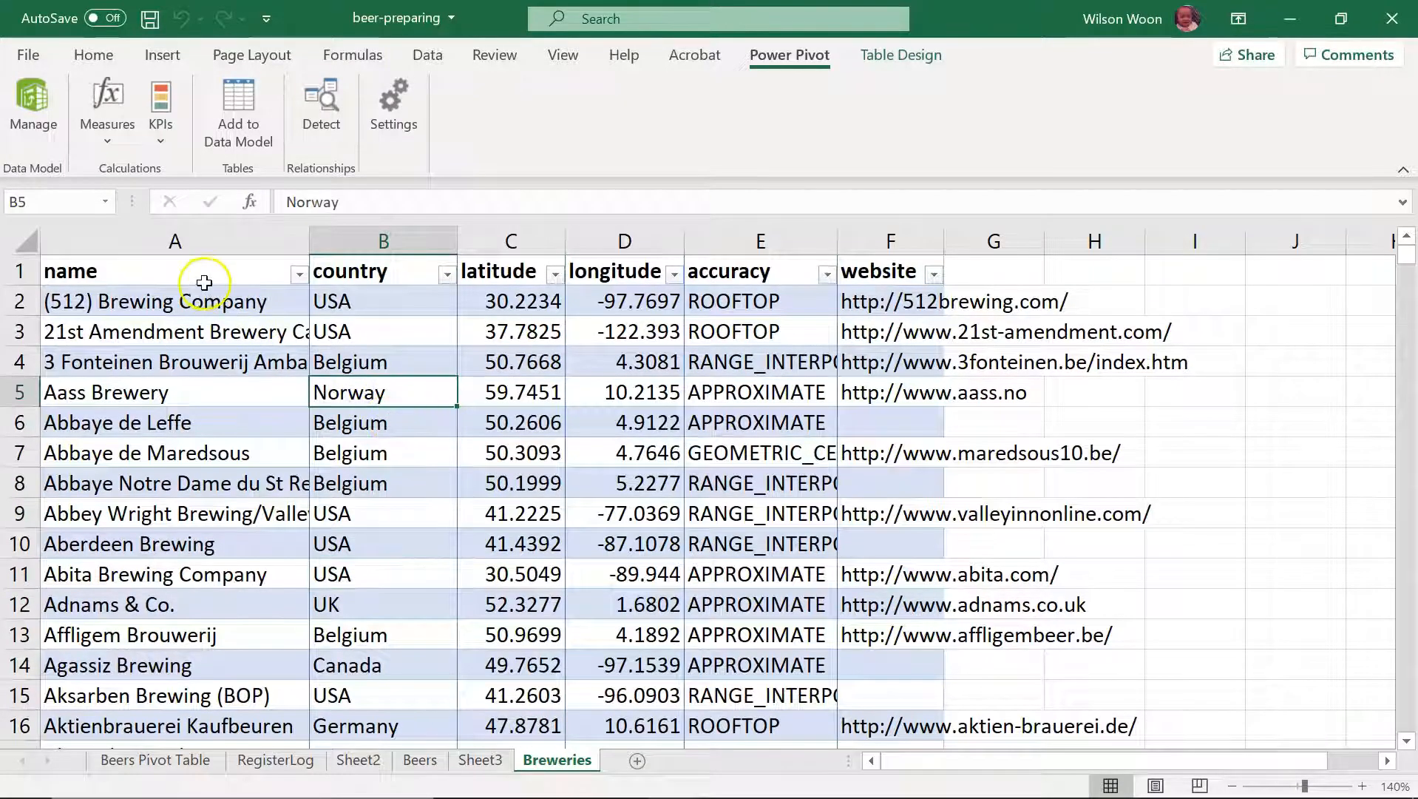
click(209, 273)
click(196, 301)
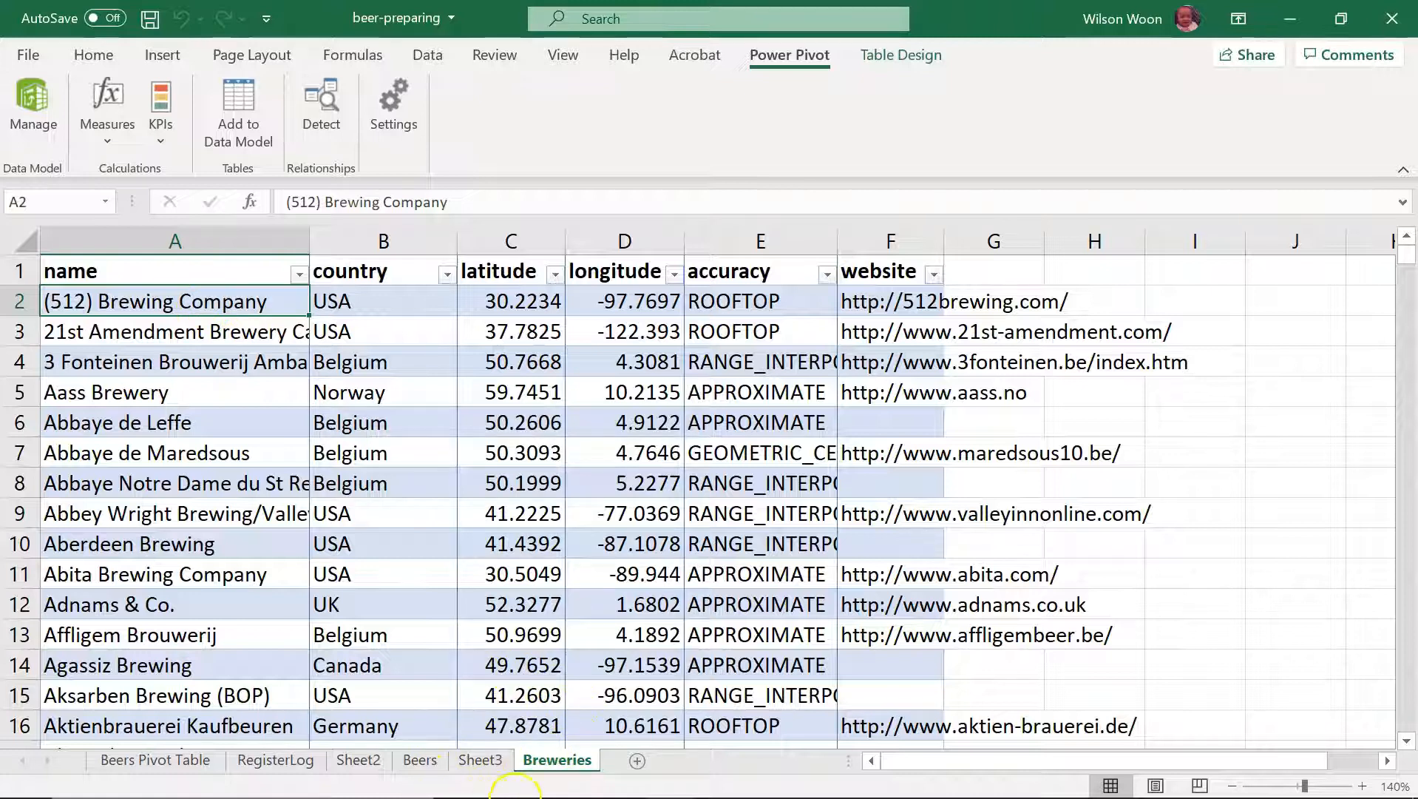
Step: Switch back to the Power Pivot diagram and create a relationship from RegisterLog's Beer field to Beers' Name field
mouse_move(670, 777)
click(811, 715)
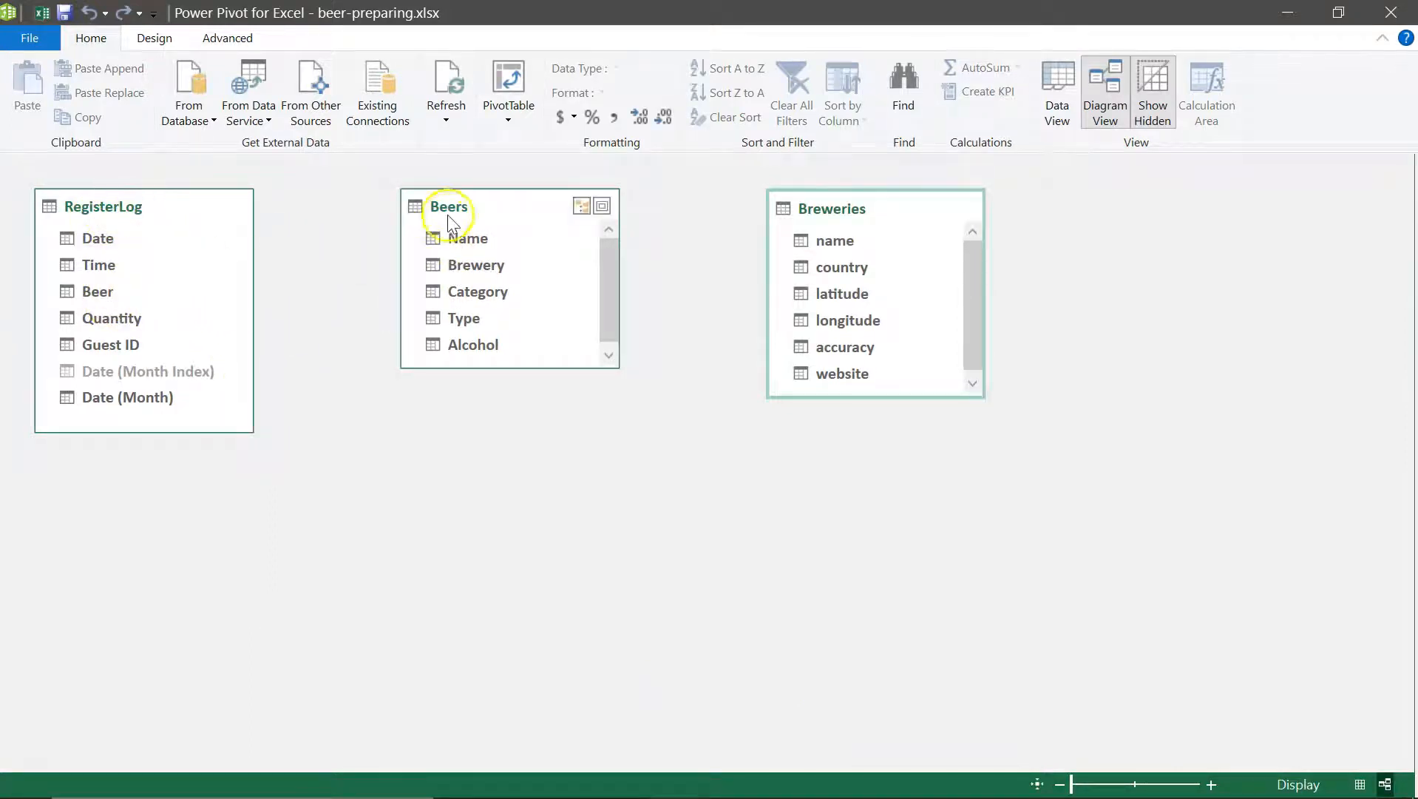
click(96, 296)
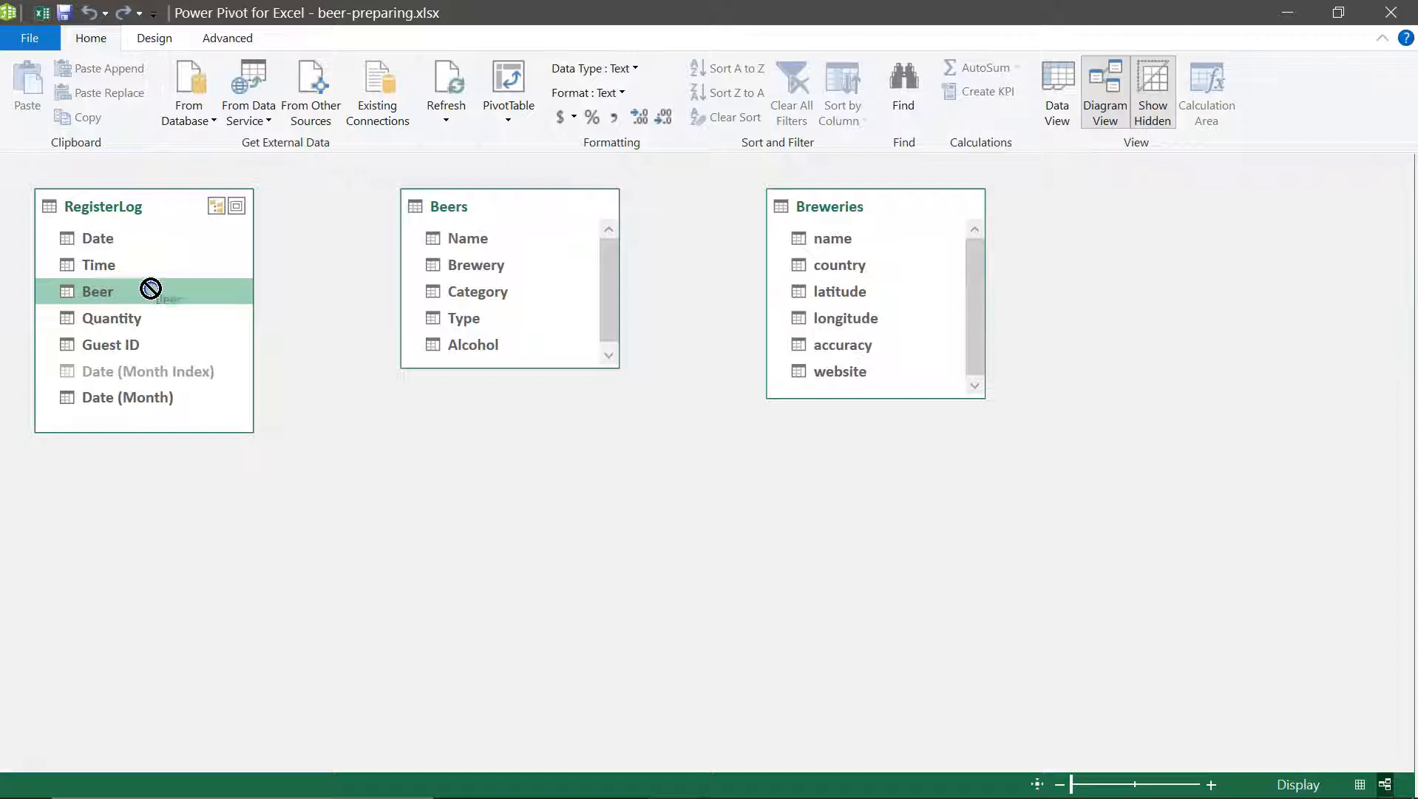
drag(198, 283, 465, 236)
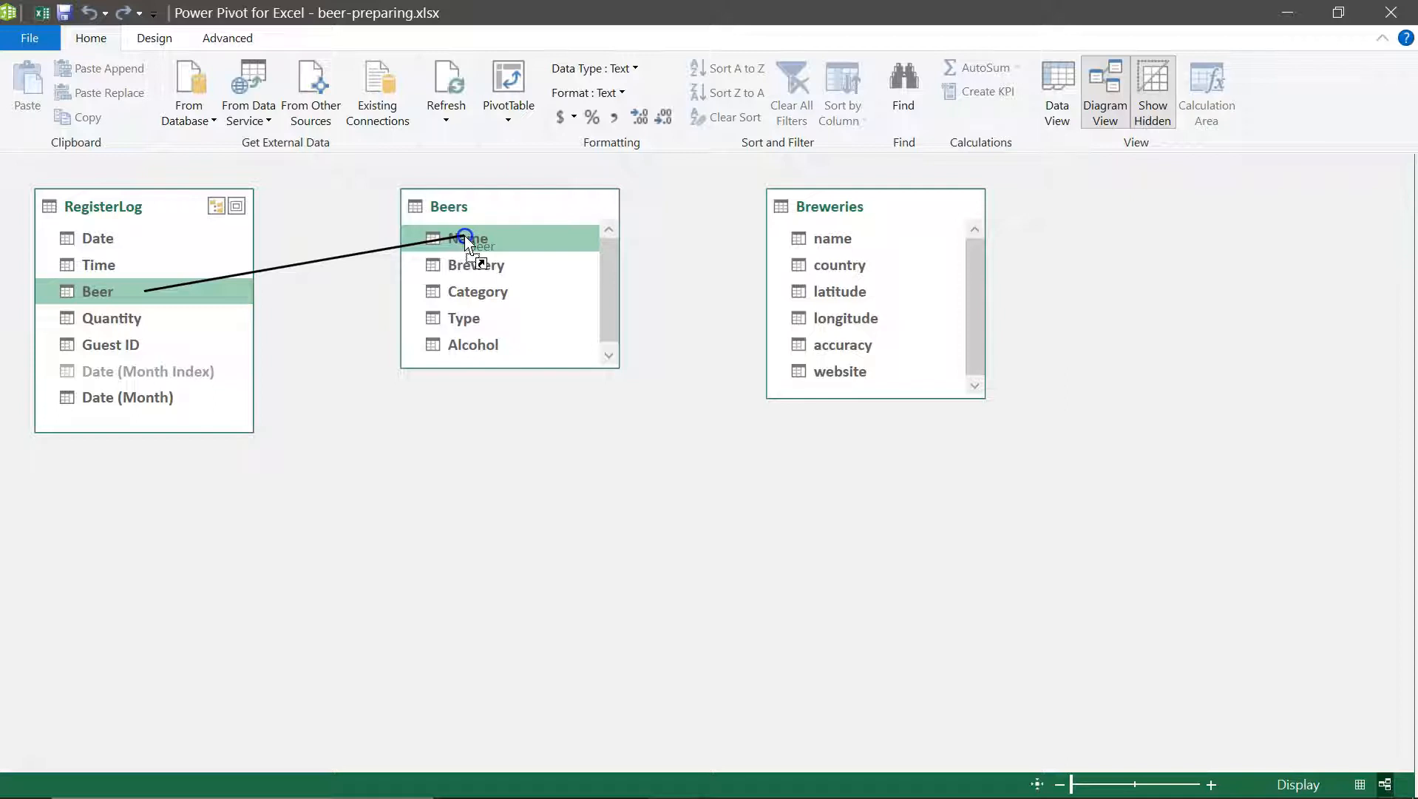
drag(465, 235, 465, 235)
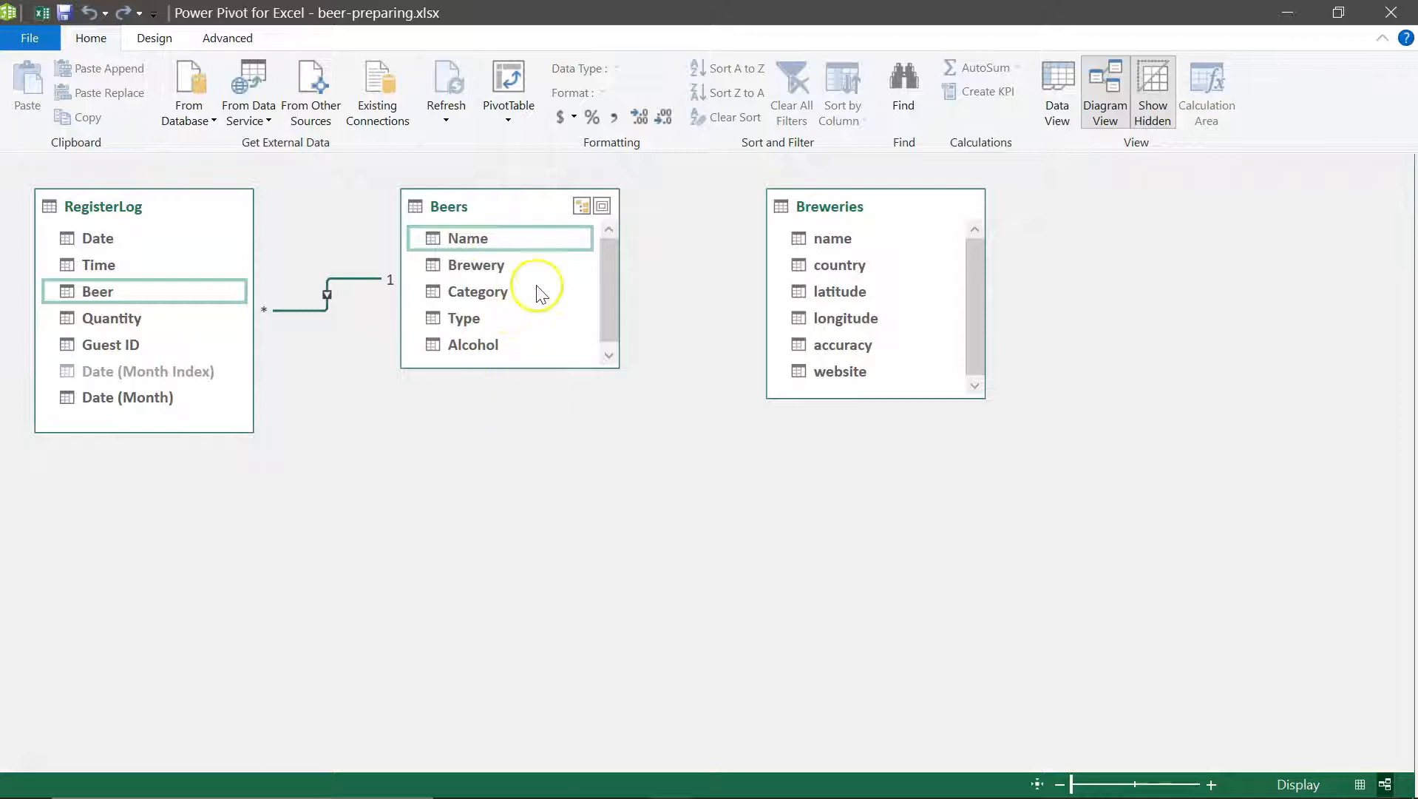
Step: Shift the Beers table slightly away from RegisterLog and relate its Brewery field to the name field of Breweries
drag(515, 207, 536, 211)
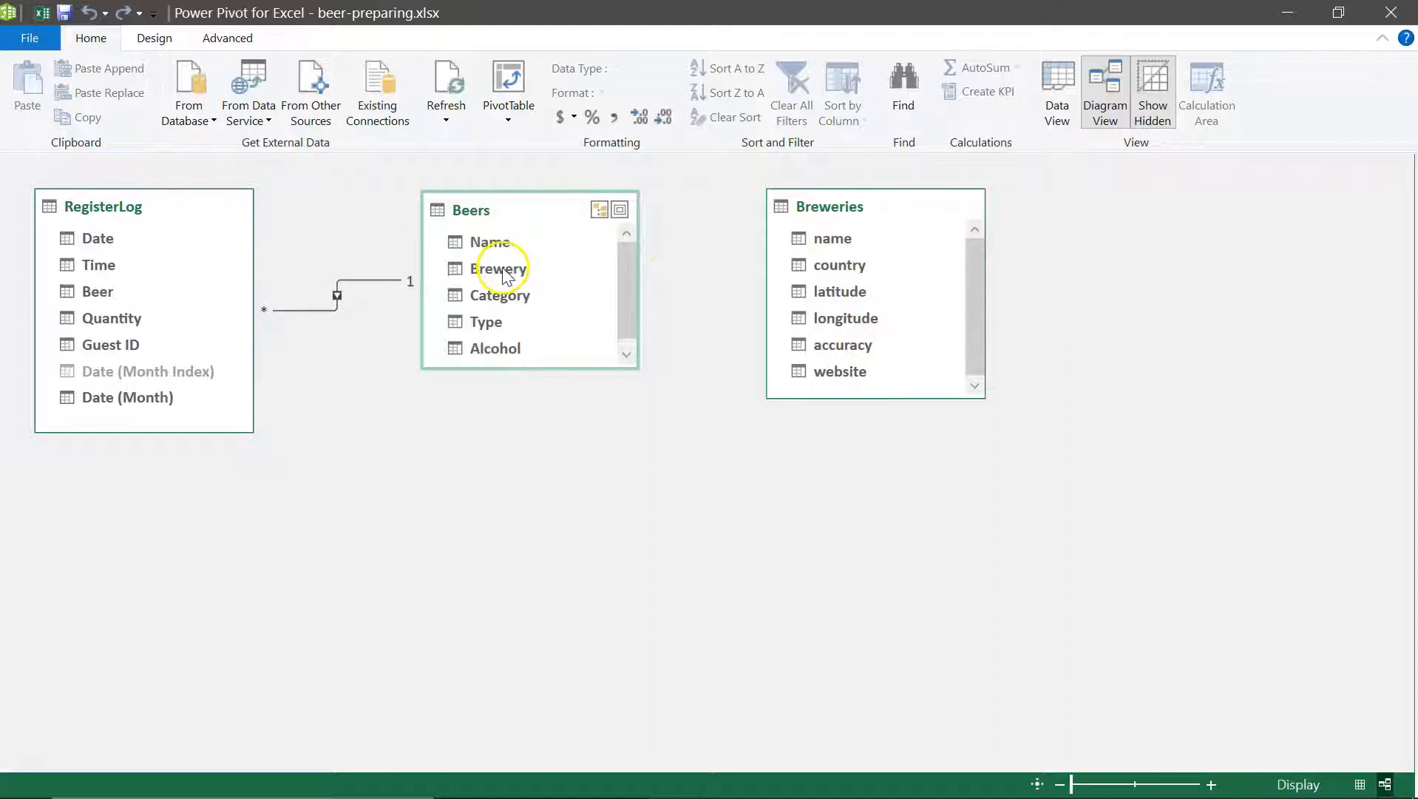
drag(498, 273, 823, 244)
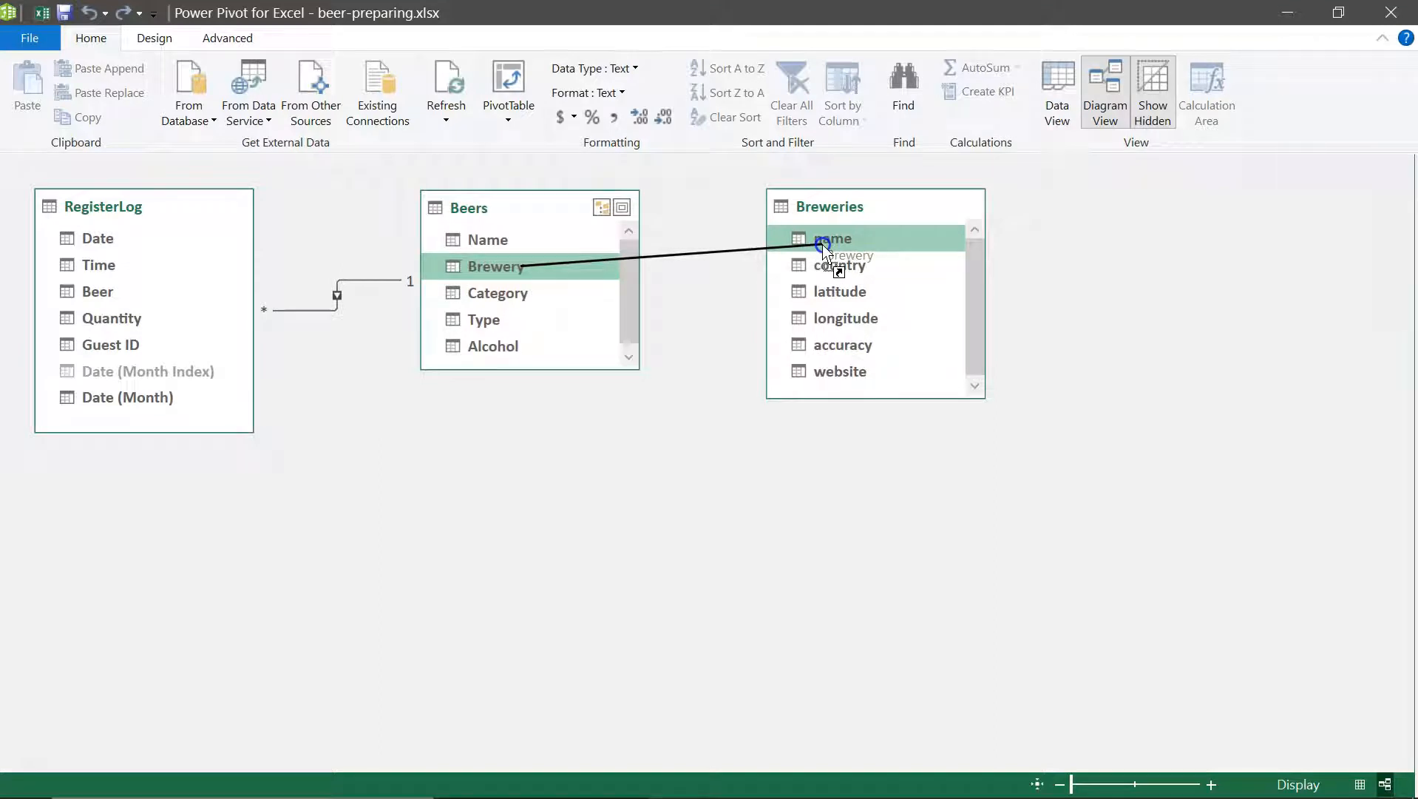
drag(823, 244, 823, 244)
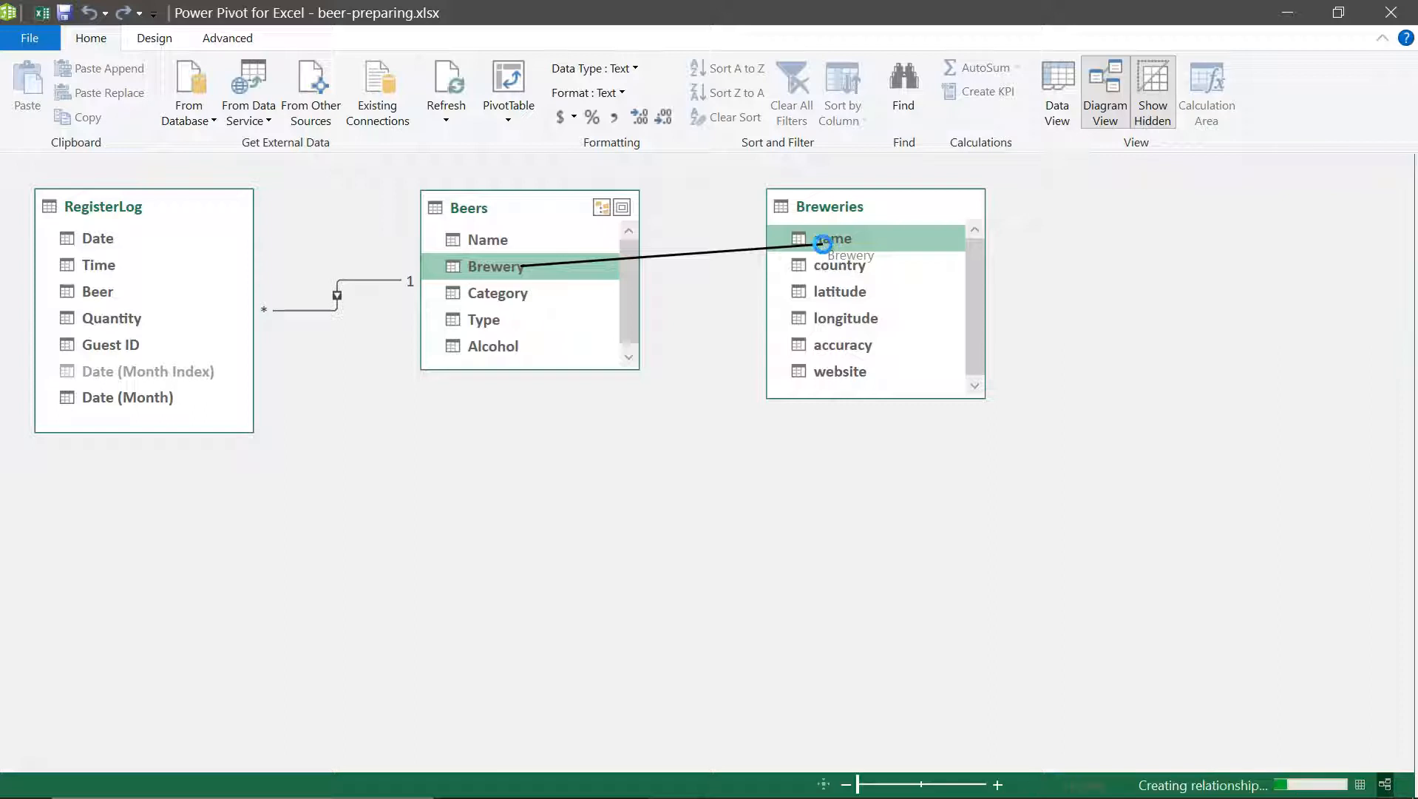
Step: Rearrange the related tables diagonally, with RegisterLog lowest, Beers in the middle and Breweries highest
drag(523, 222, 542, 220)
drag(829, 212, 899, 212)
mouse_move(534, 211)
mouse_down()
mouse_move(565, 217)
mouse_move(543, 207)
mouse_up()
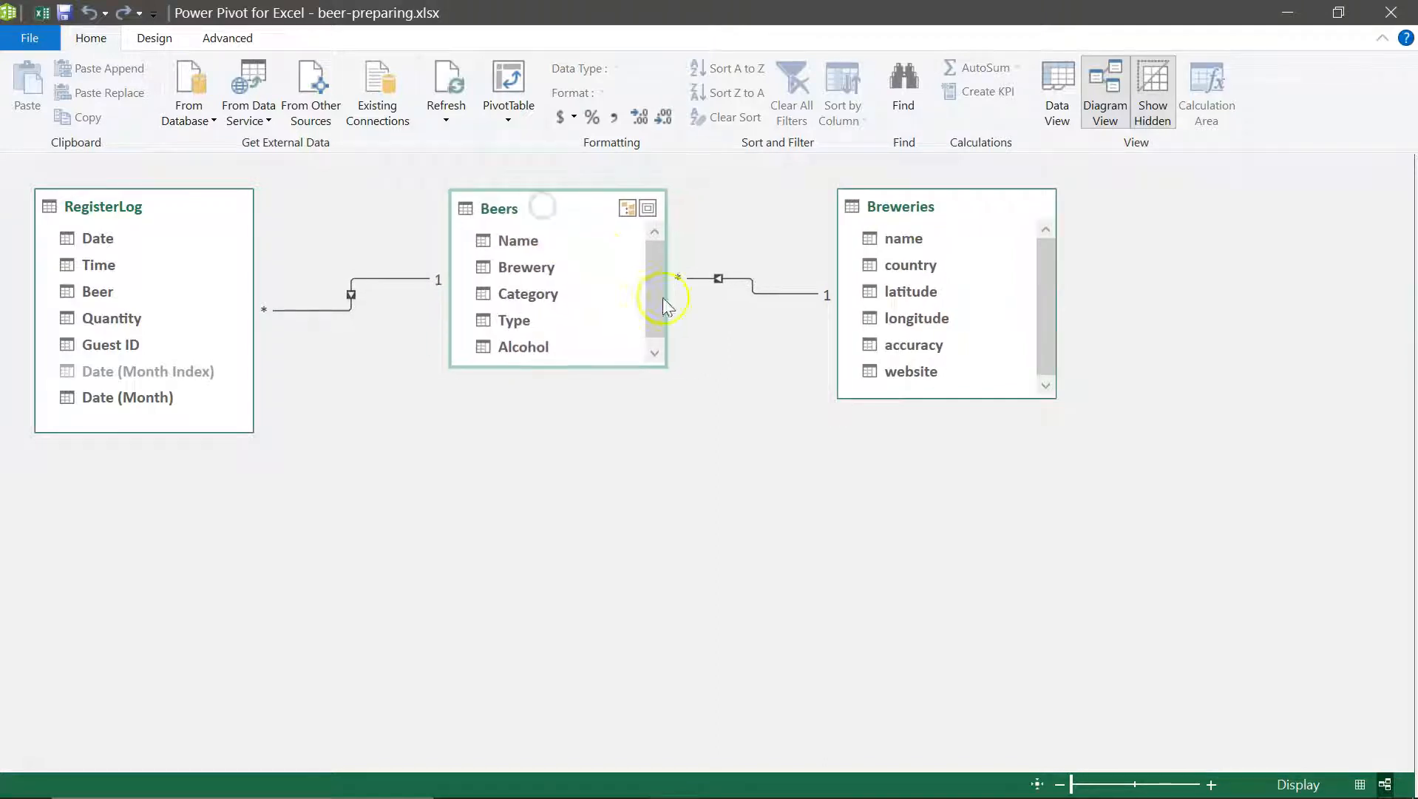
click(130, 210)
drag(130, 210, 65, 533)
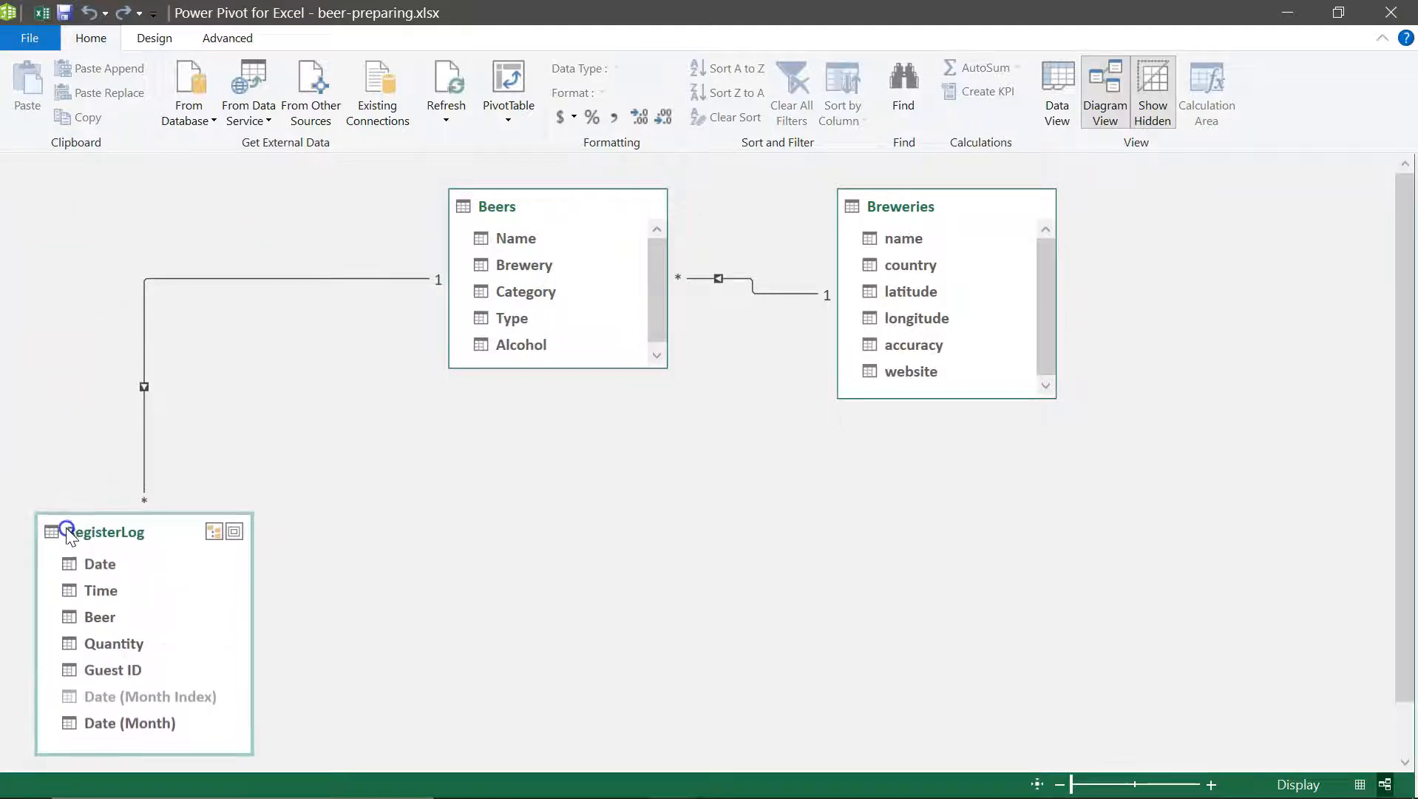
drag(525, 207, 395, 358)
drag(961, 204, 832, 181)
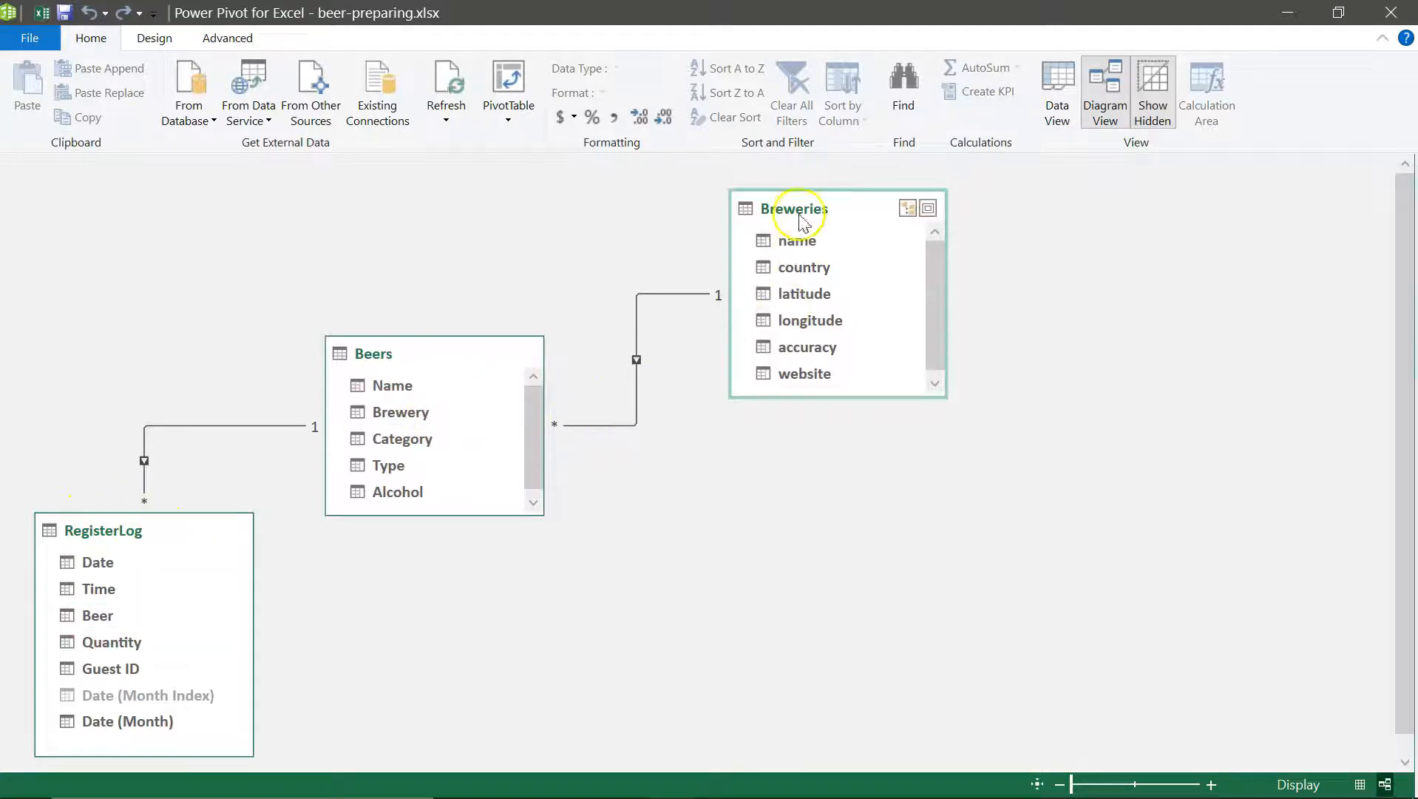
drag(805, 213, 818, 212)
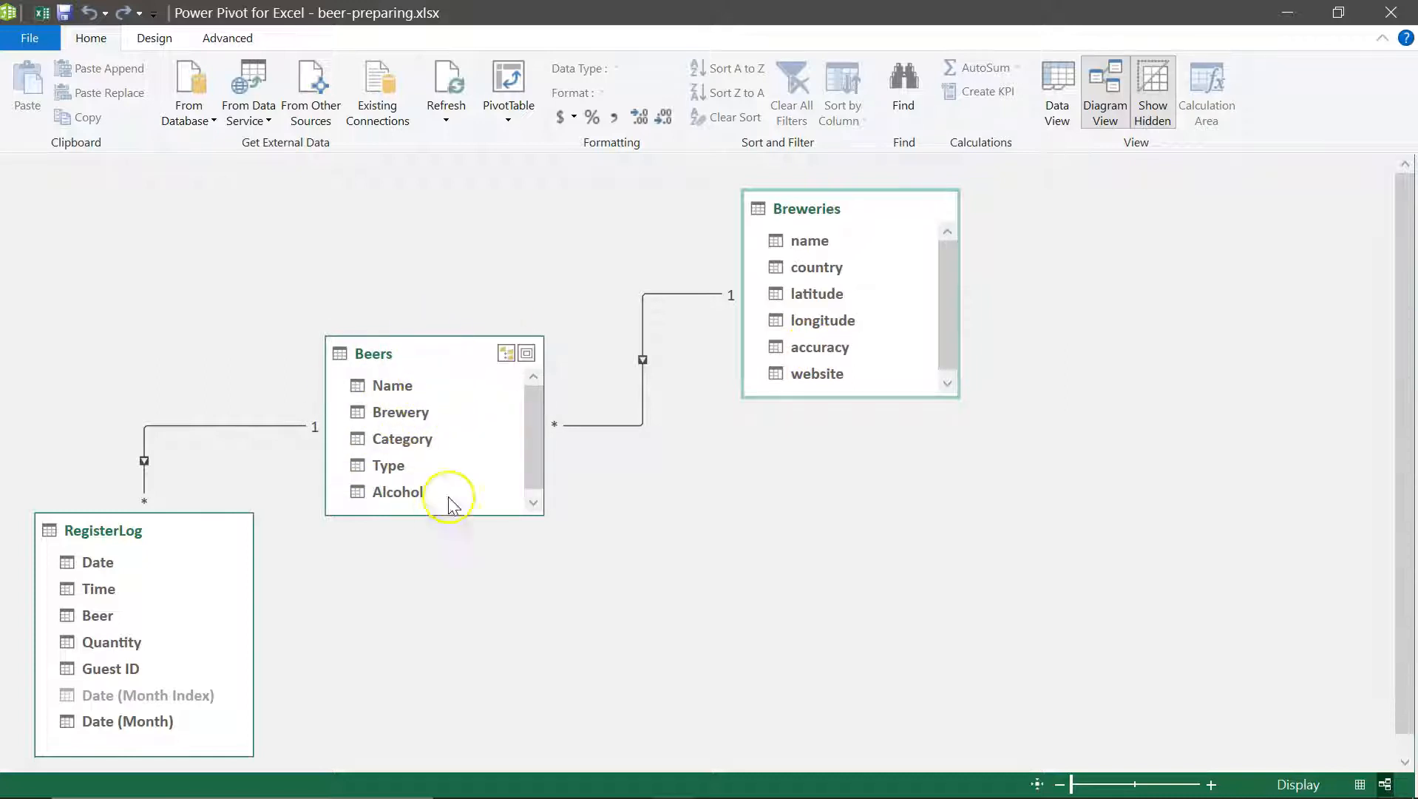
click(312, 429)
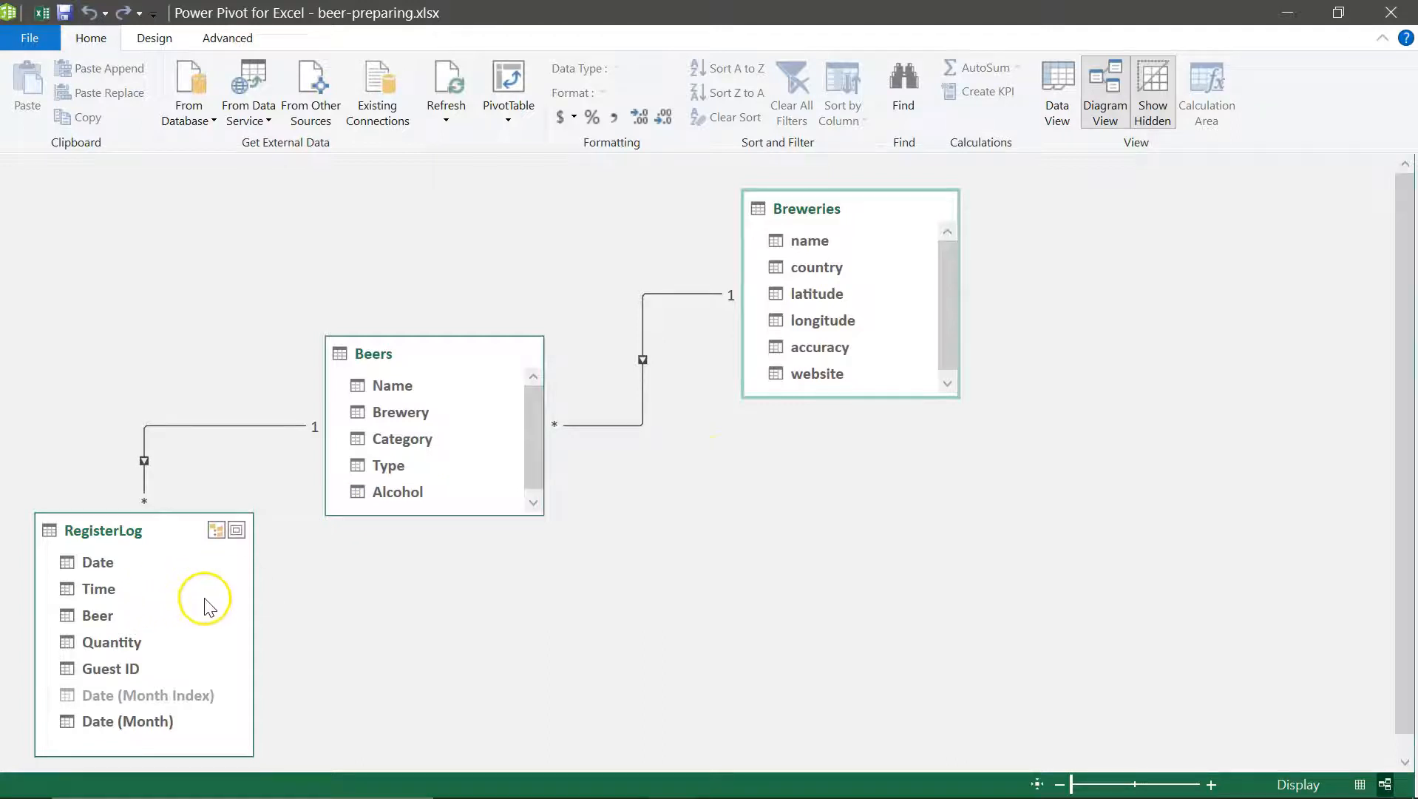
drag(436, 355, 445, 346)
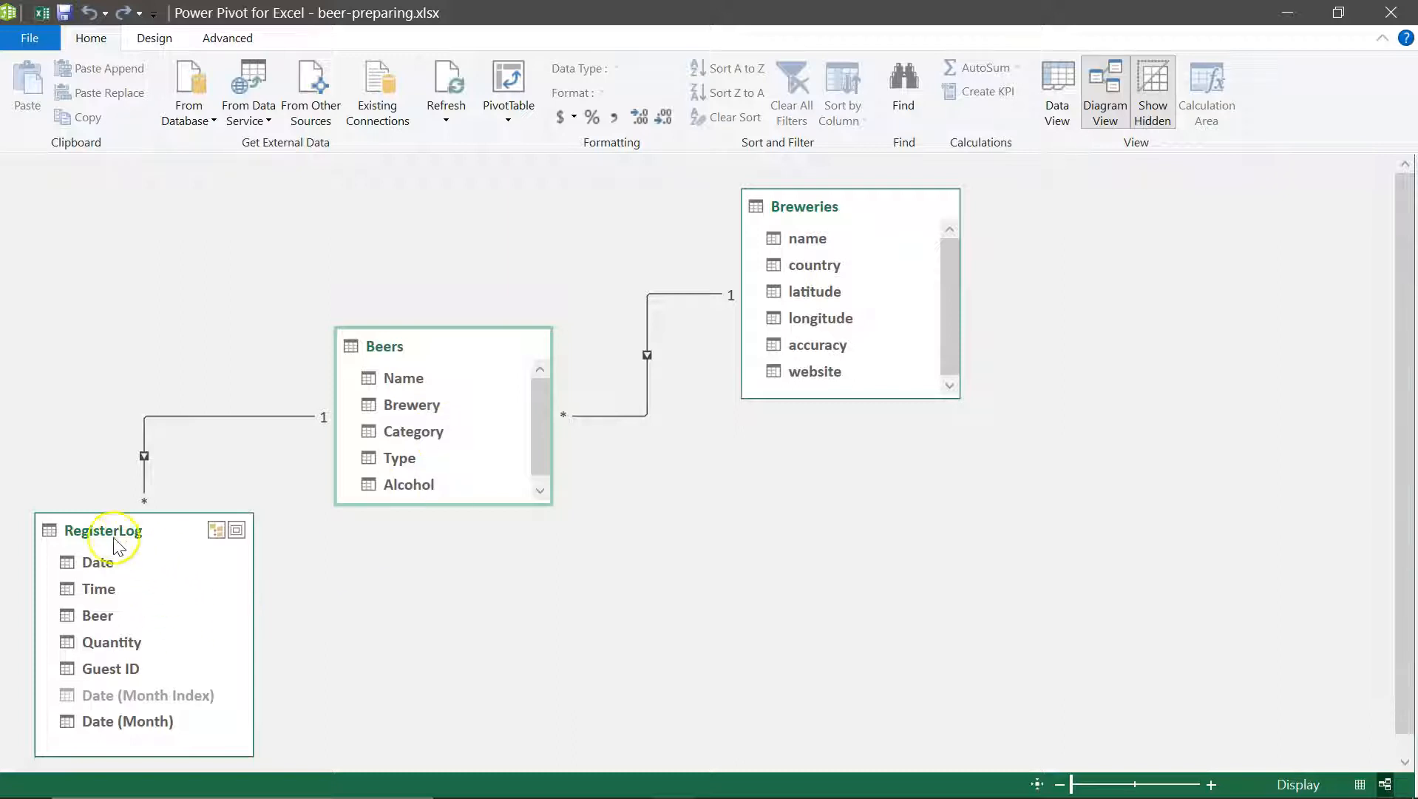
Step: Hide RegisterLog's Beer field and Beers' Brewery field from client tools
right_click(94, 620)
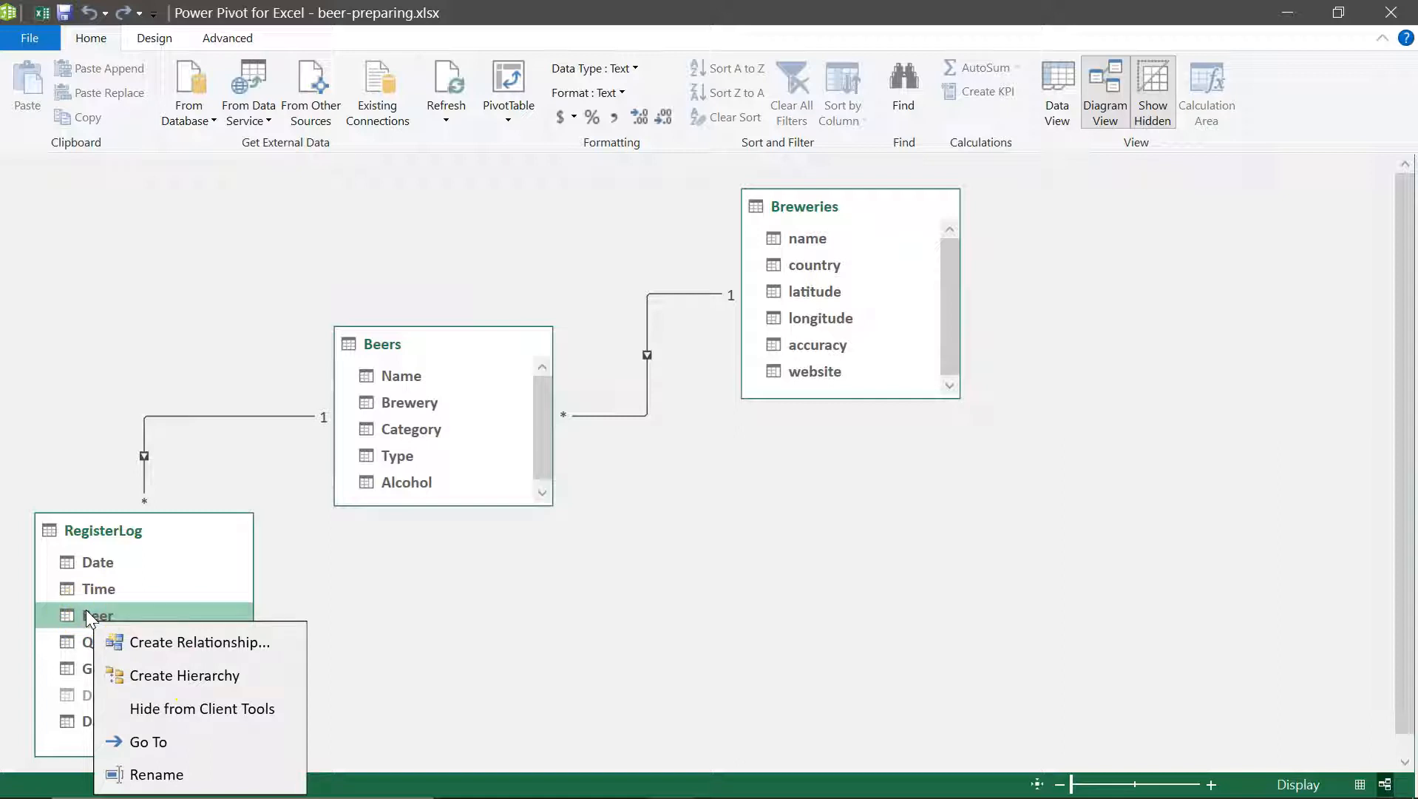
click(85, 611)
right_click(86, 611)
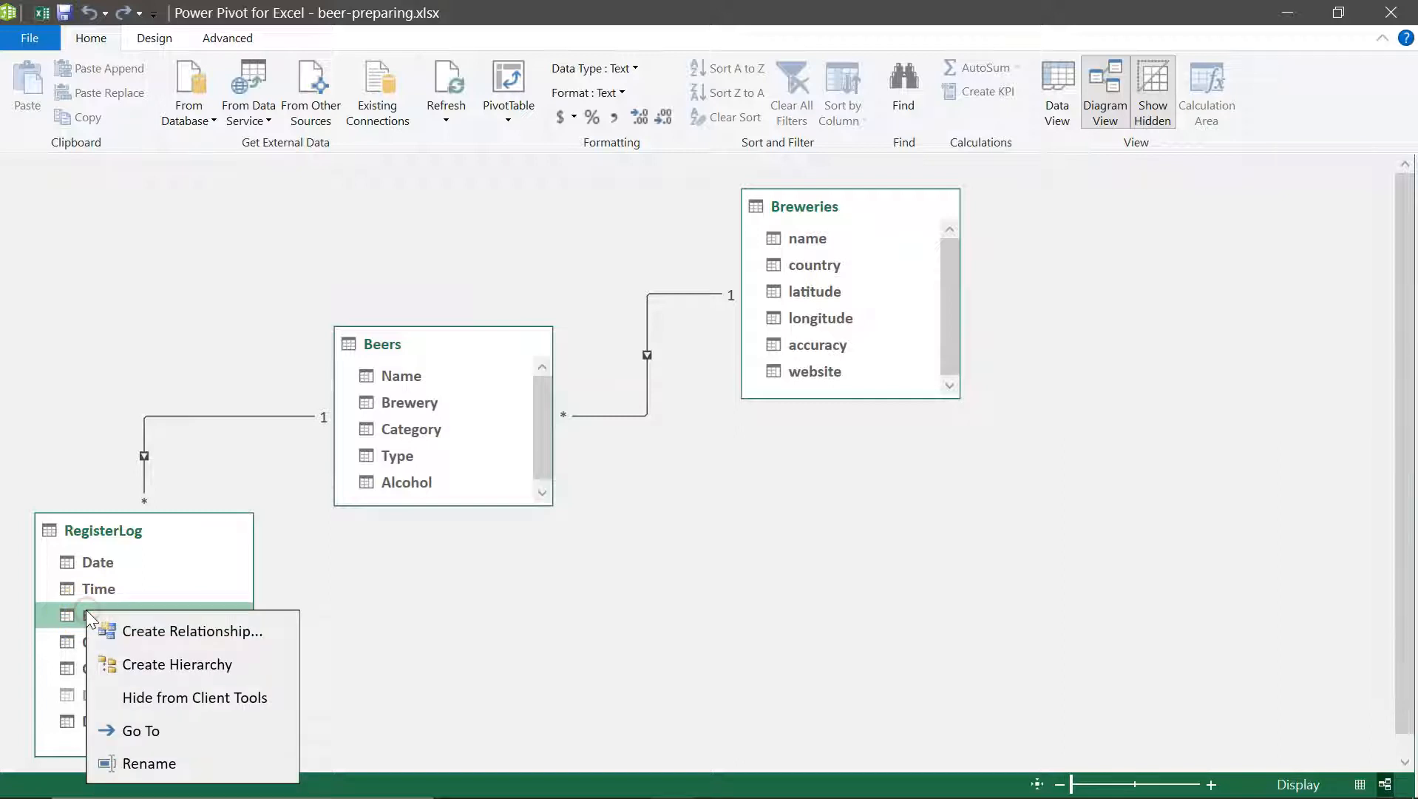
click(169, 699)
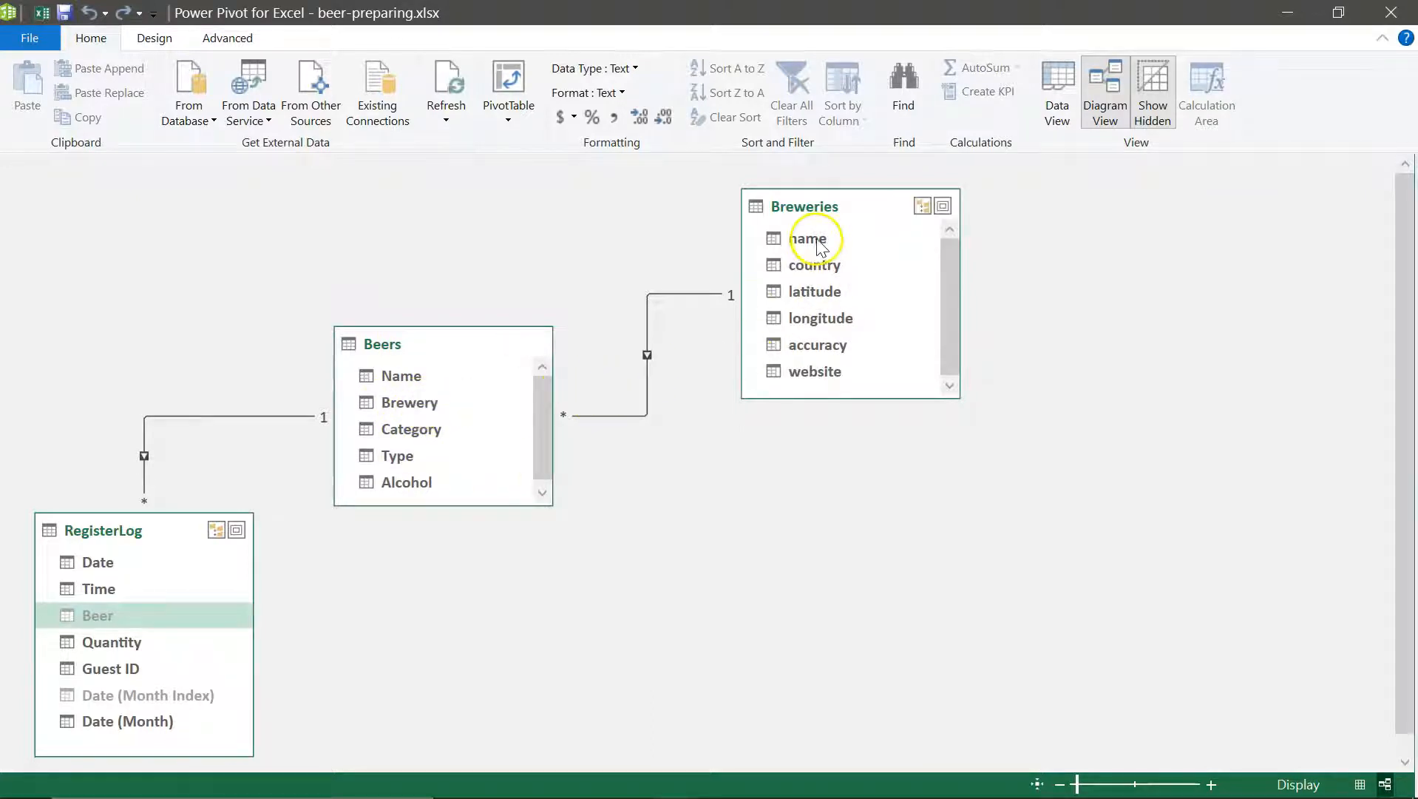
right_click(393, 405)
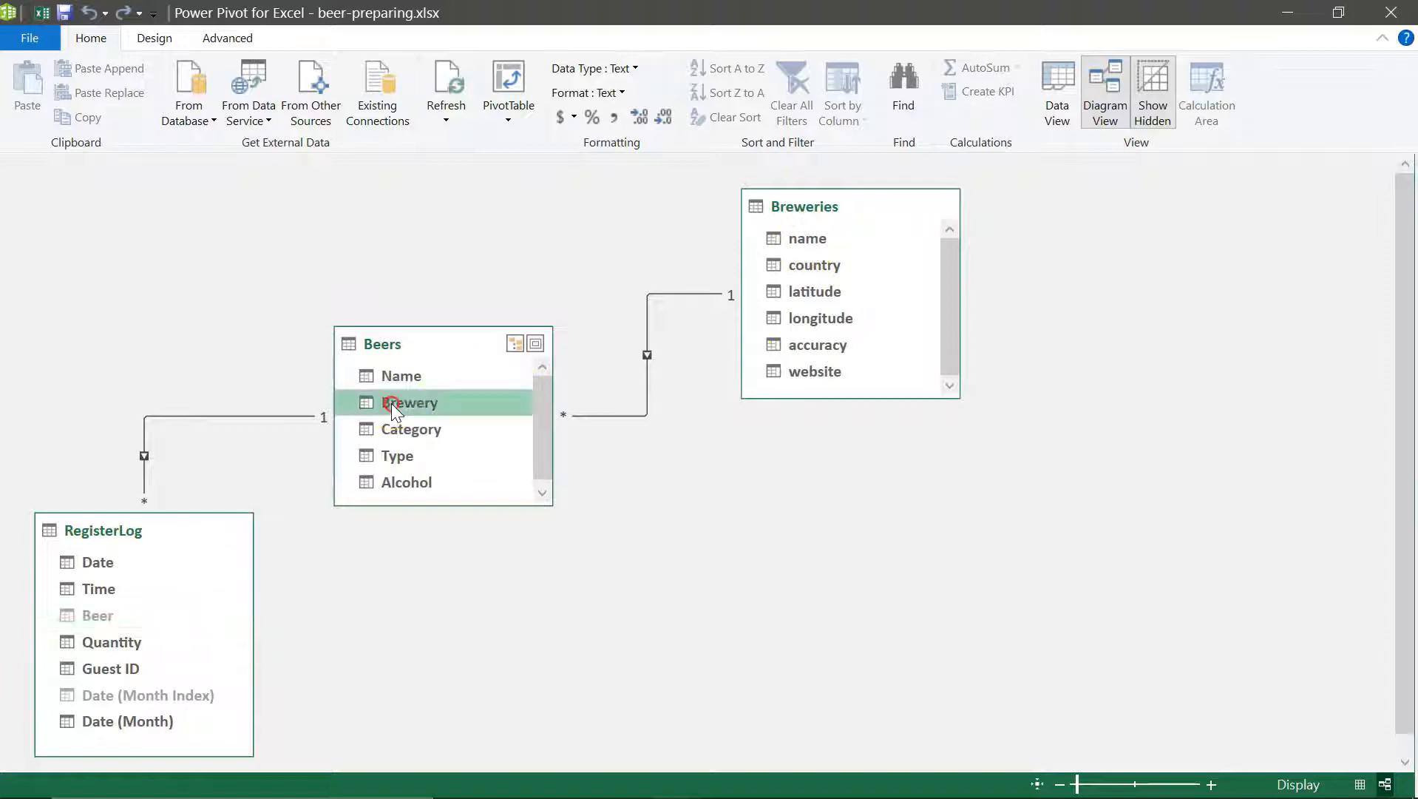
click(473, 492)
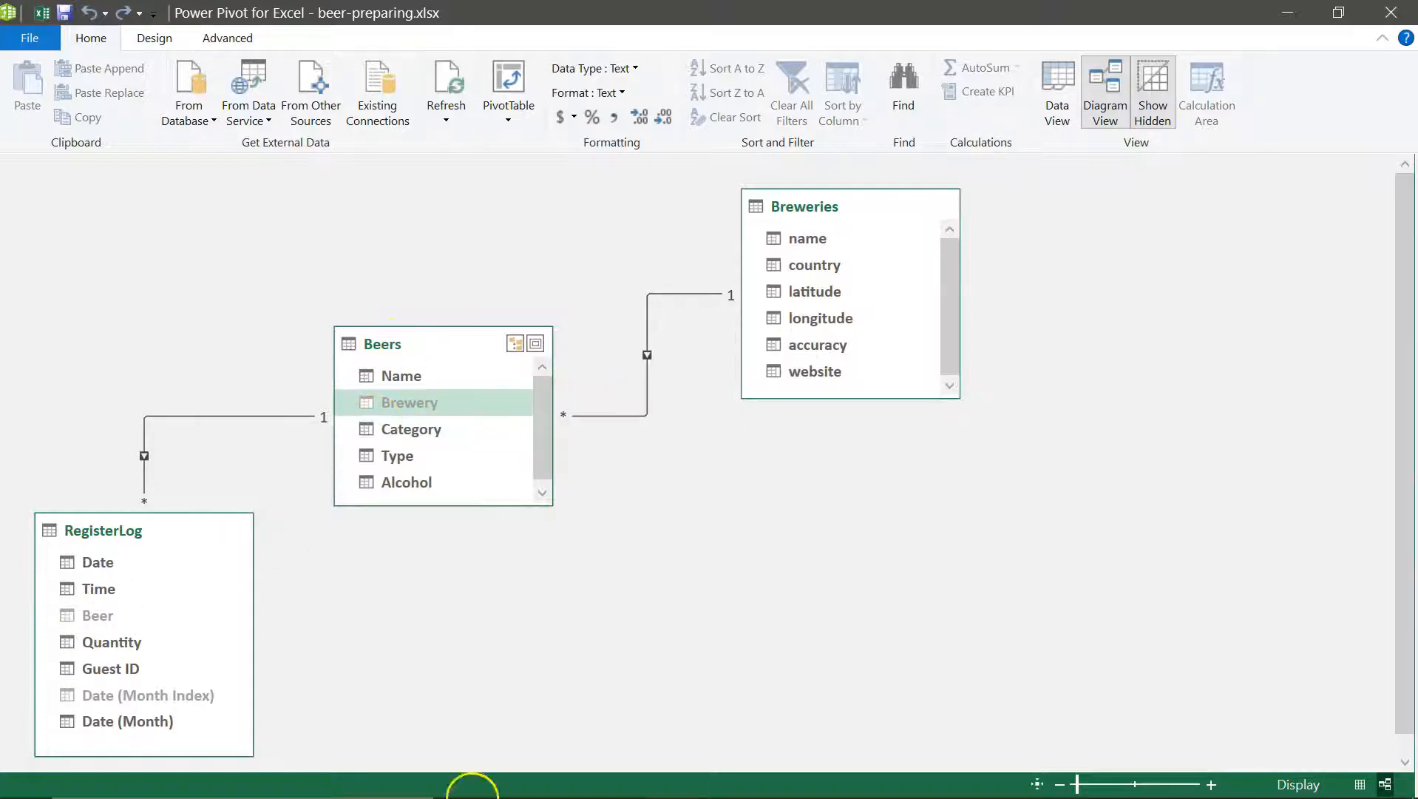
Step: Switch to the beer-preparing workbook in Excel and show the Beers Pivot Table sheet
mouse_move(671, 777)
click(556, 692)
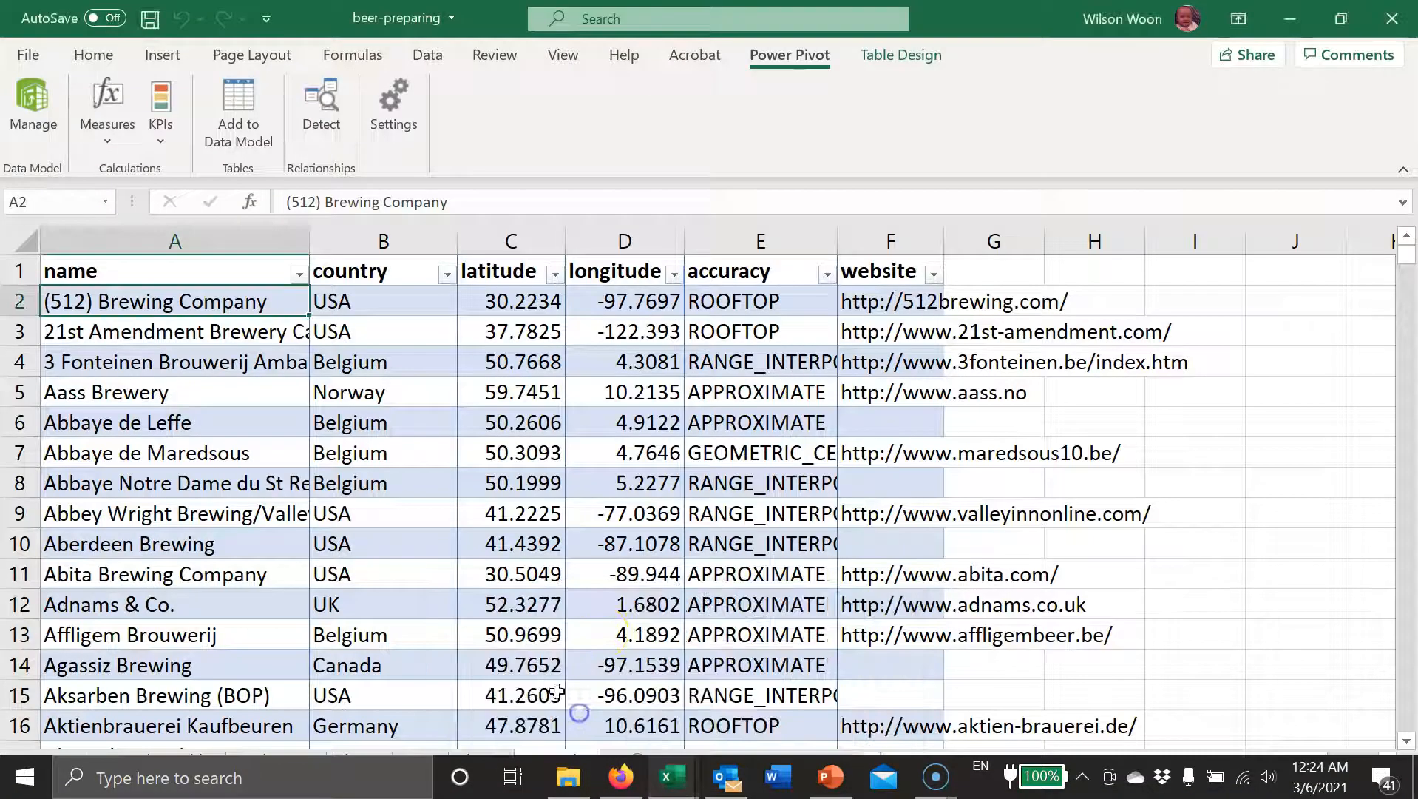
click(156, 760)
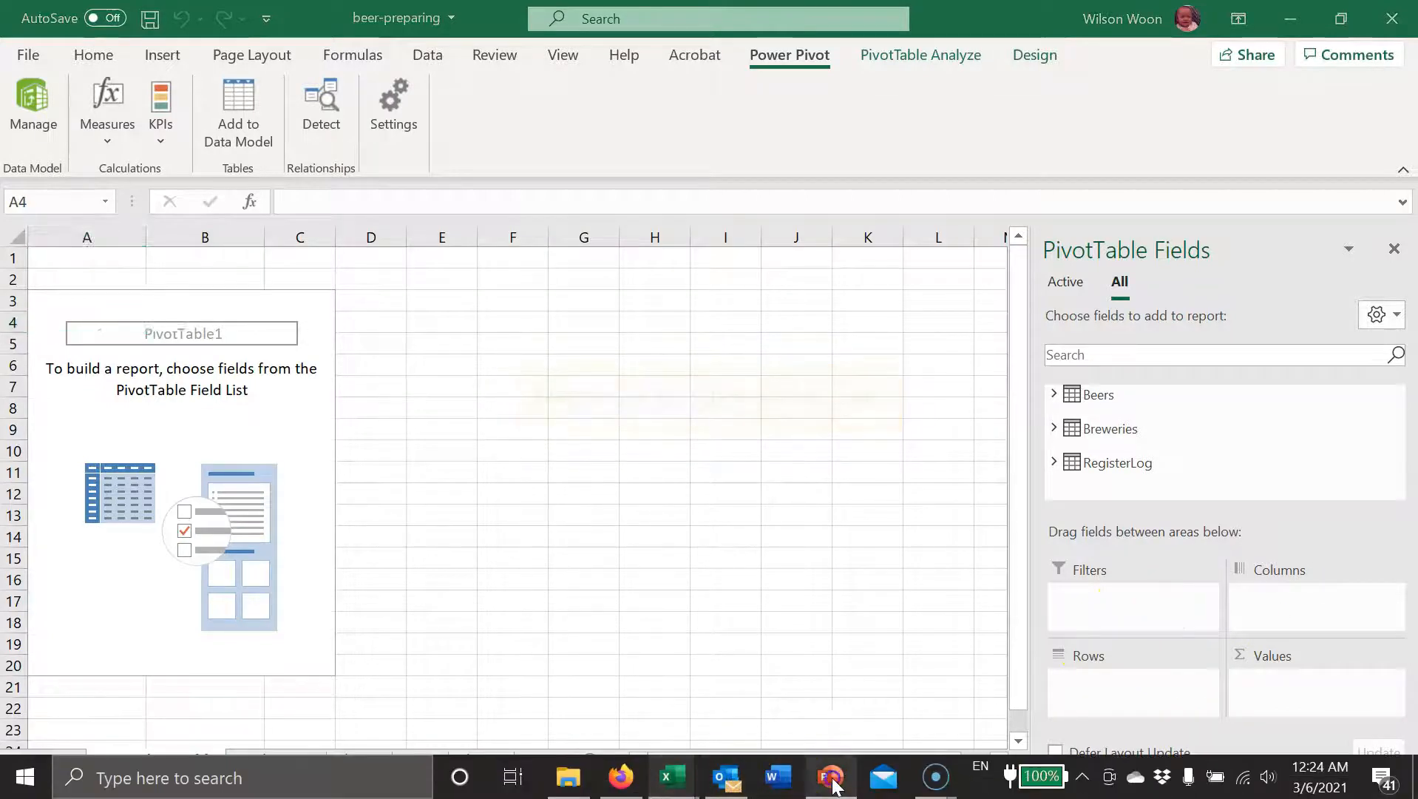
Step: Switch to the PowerPoint presentation and read the beer category question on slide 7, "Analyzing beer Dataset"
click(830, 776)
scroll(161, 538, down, 2)
click(167, 538)
key(Down)
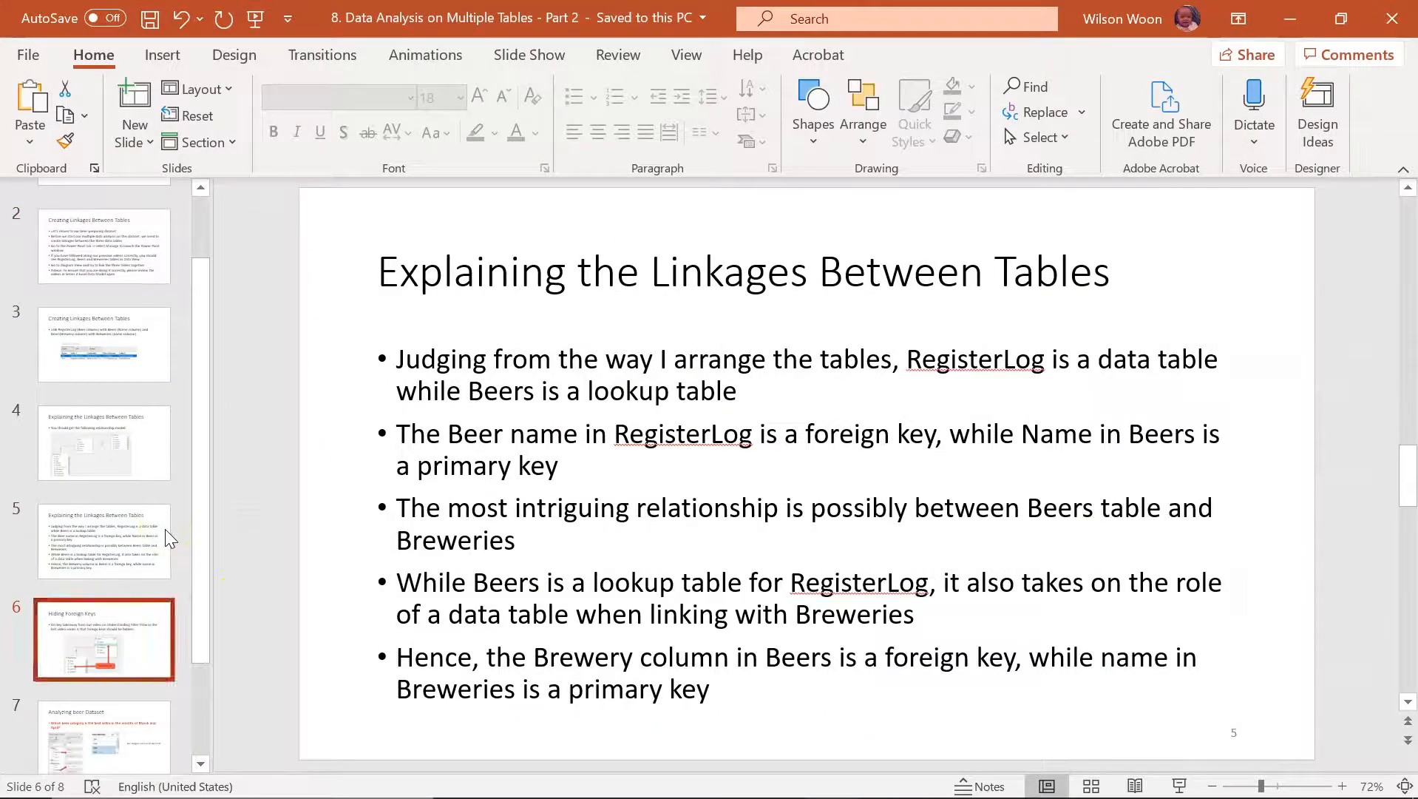
click(95, 715)
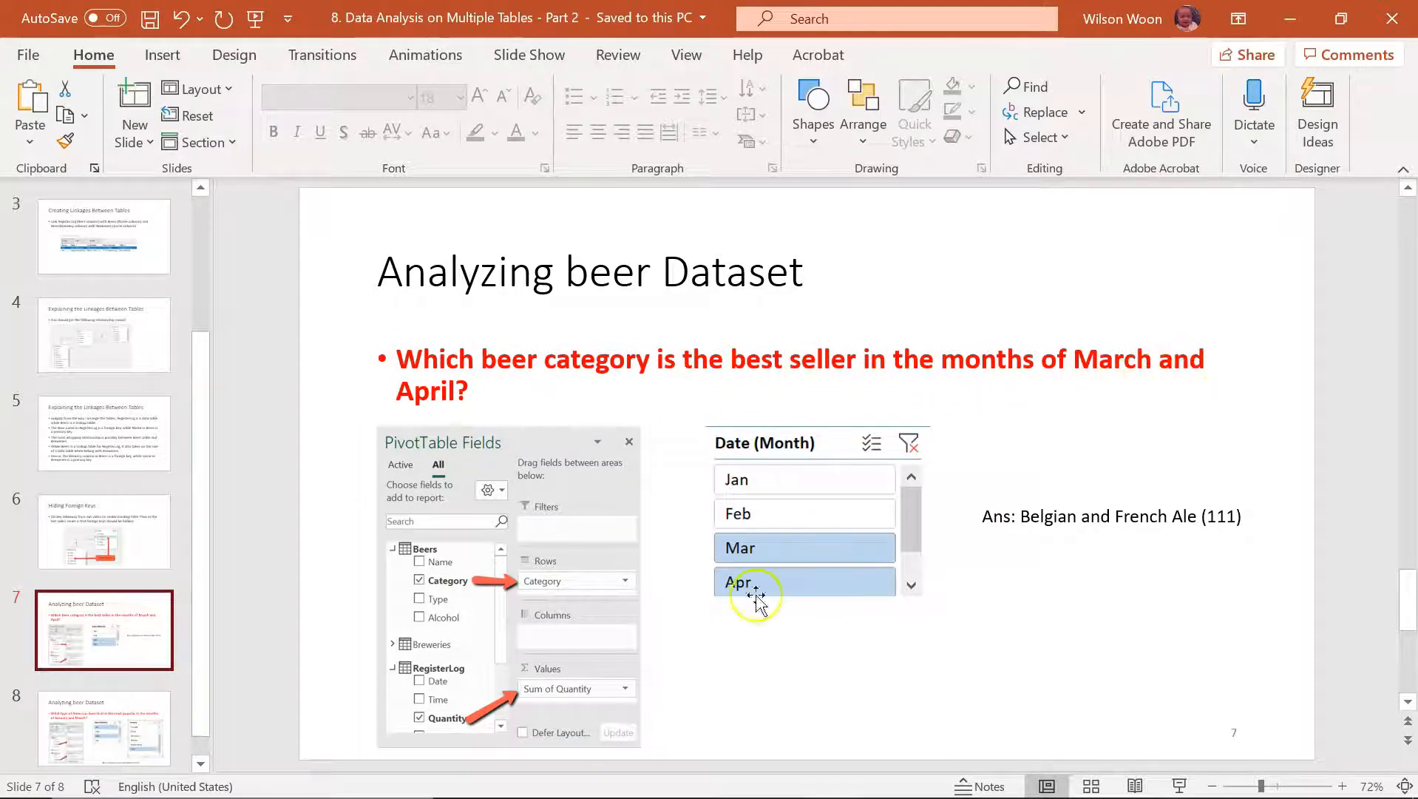
mouse_move(511, 795)
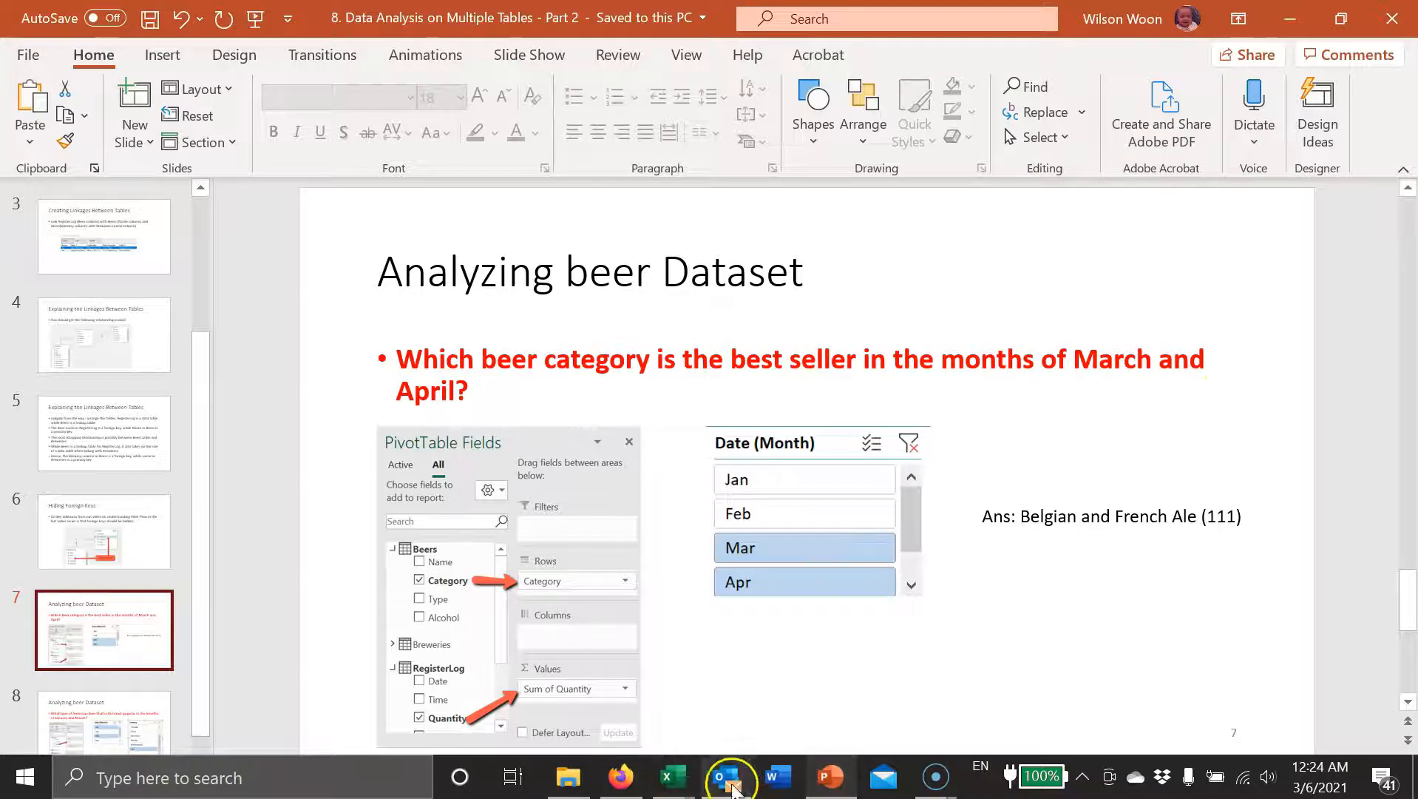
Step: Return to the Excel workbook and set the PivotTable Fields layout to Fields Section and Areas Section Side-By-Side
mouse_move(669, 777)
click(651, 740)
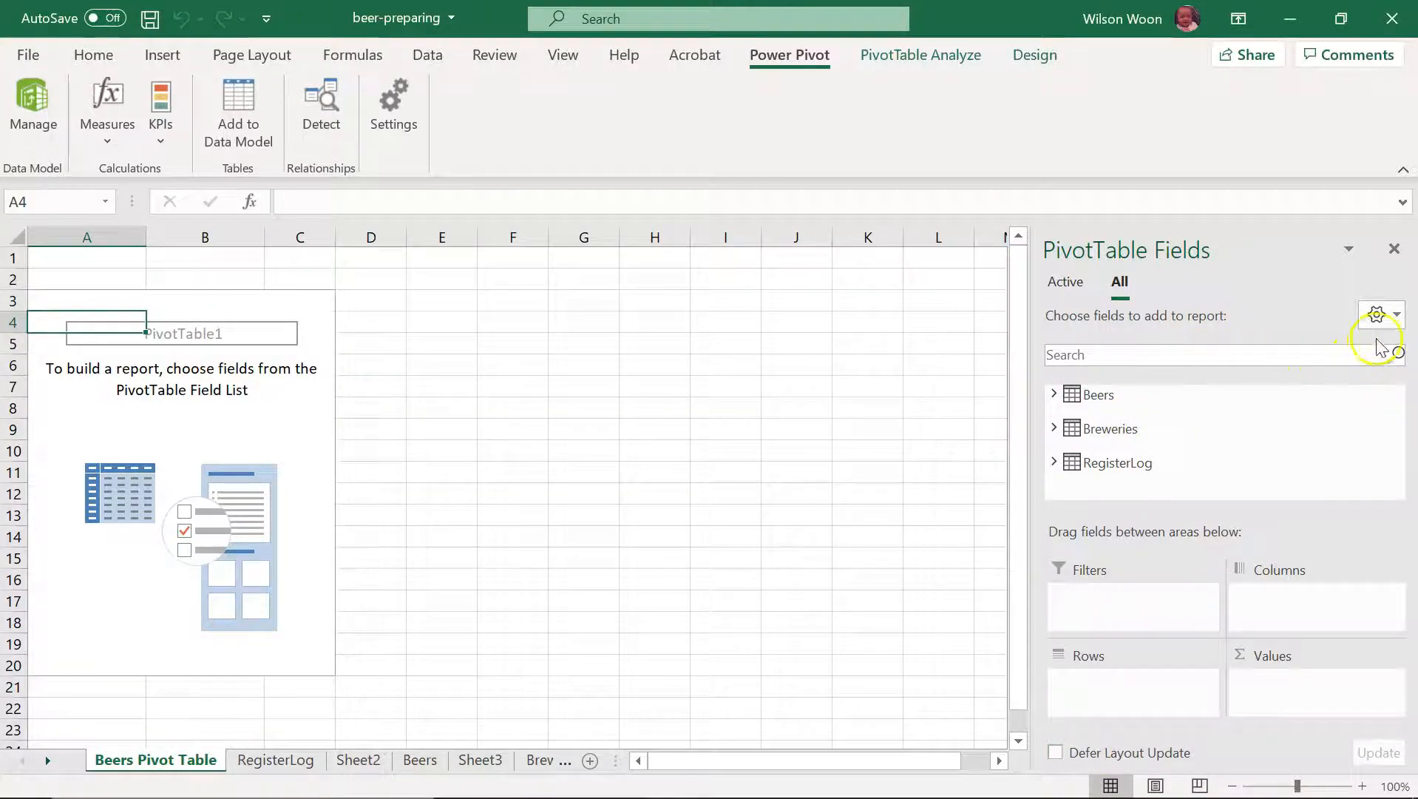
click(1384, 315)
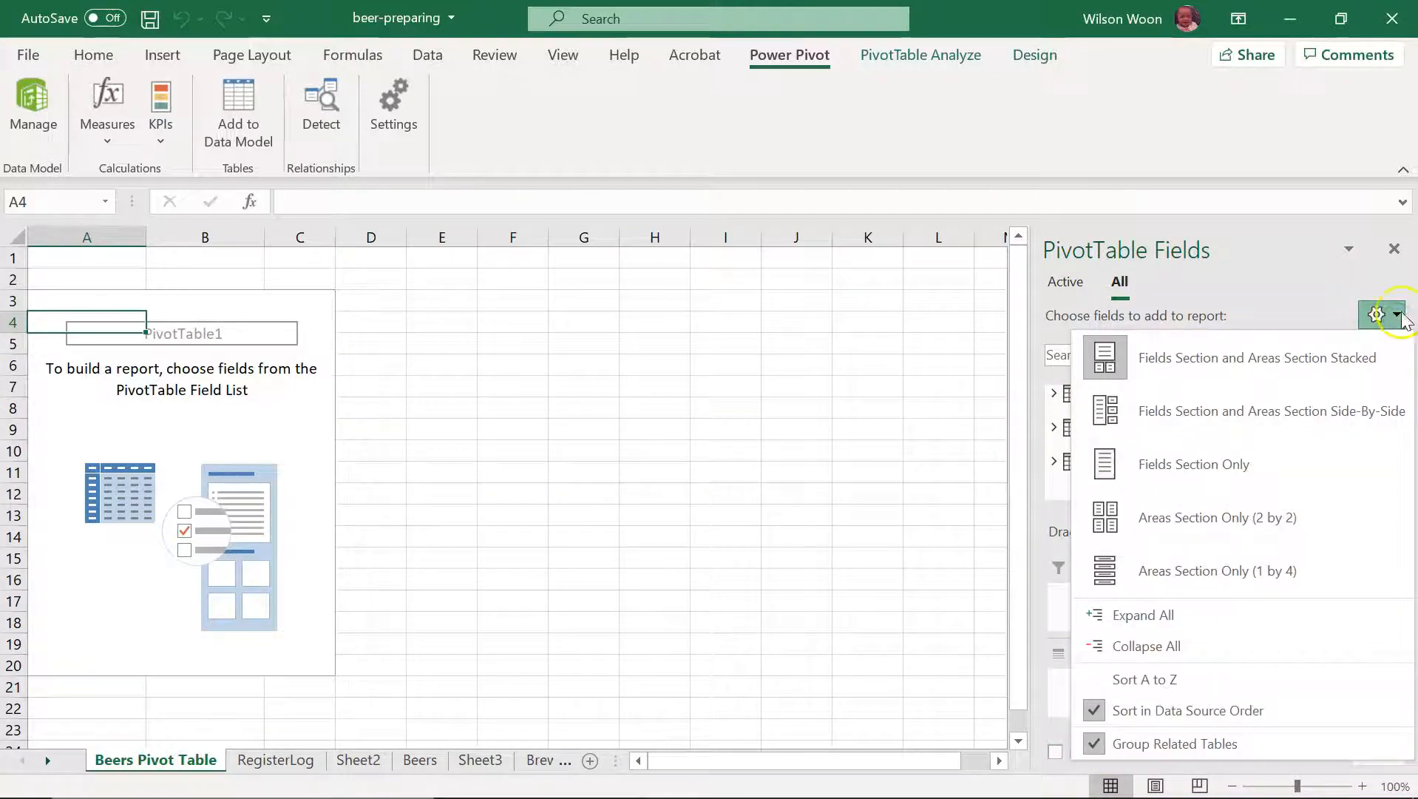
click(1396, 318)
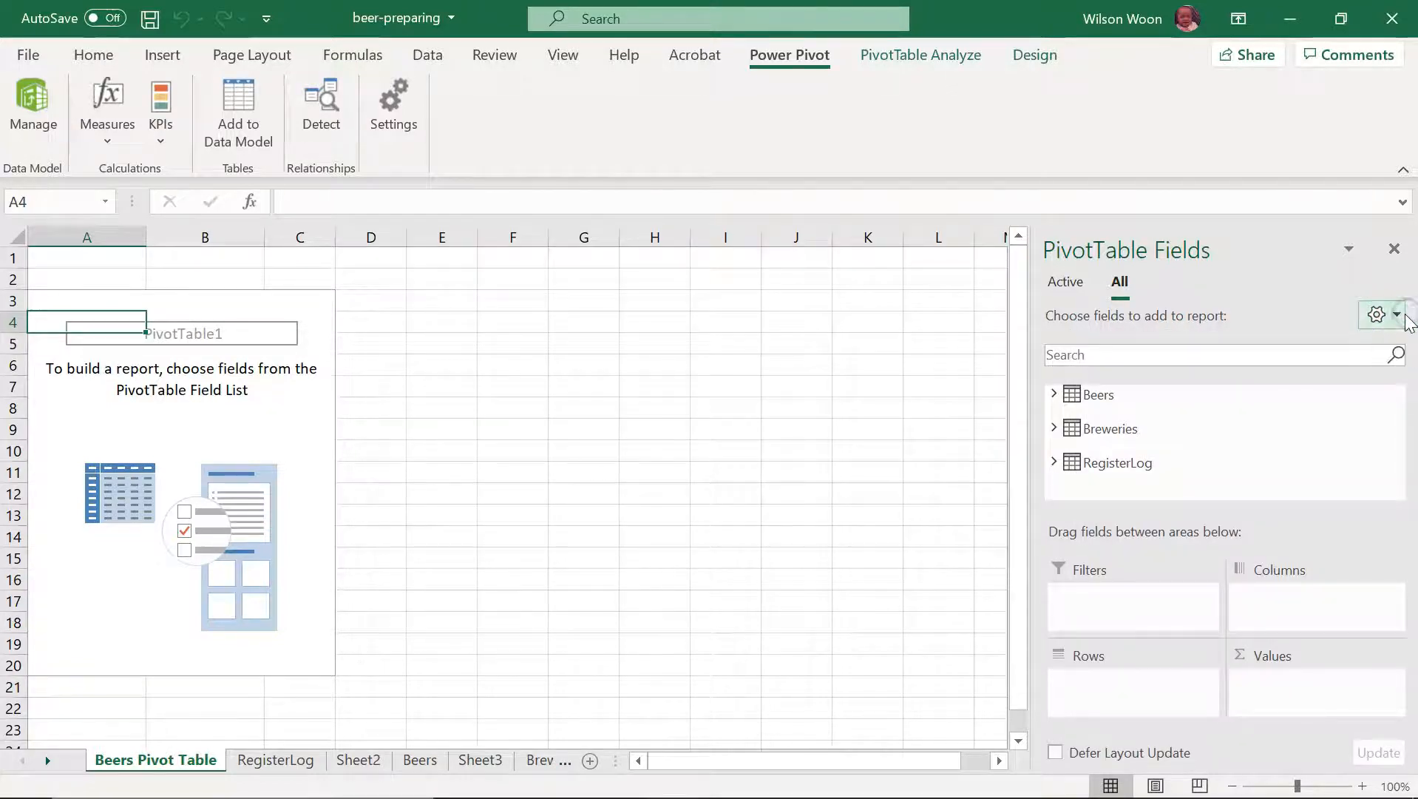
click(1399, 318)
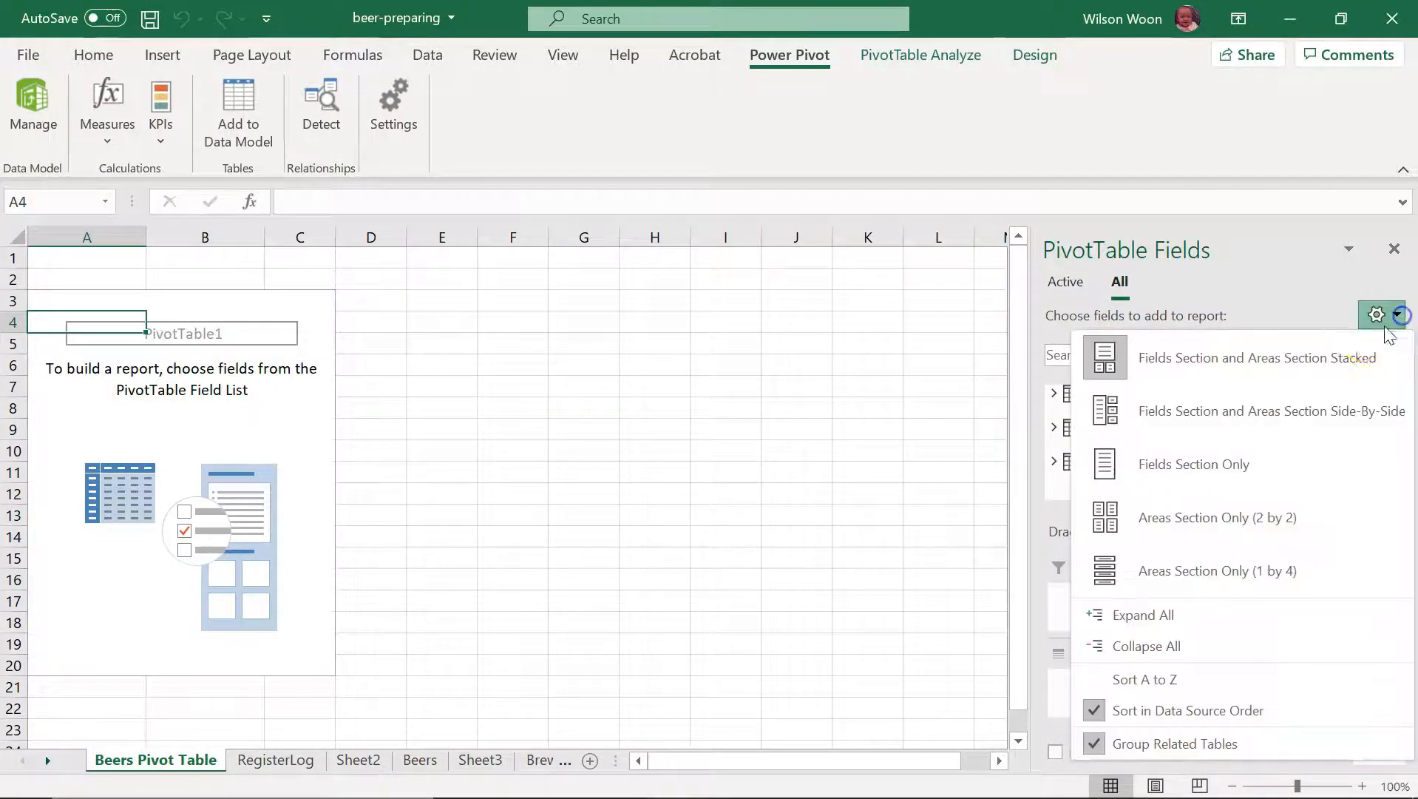
click(1266, 414)
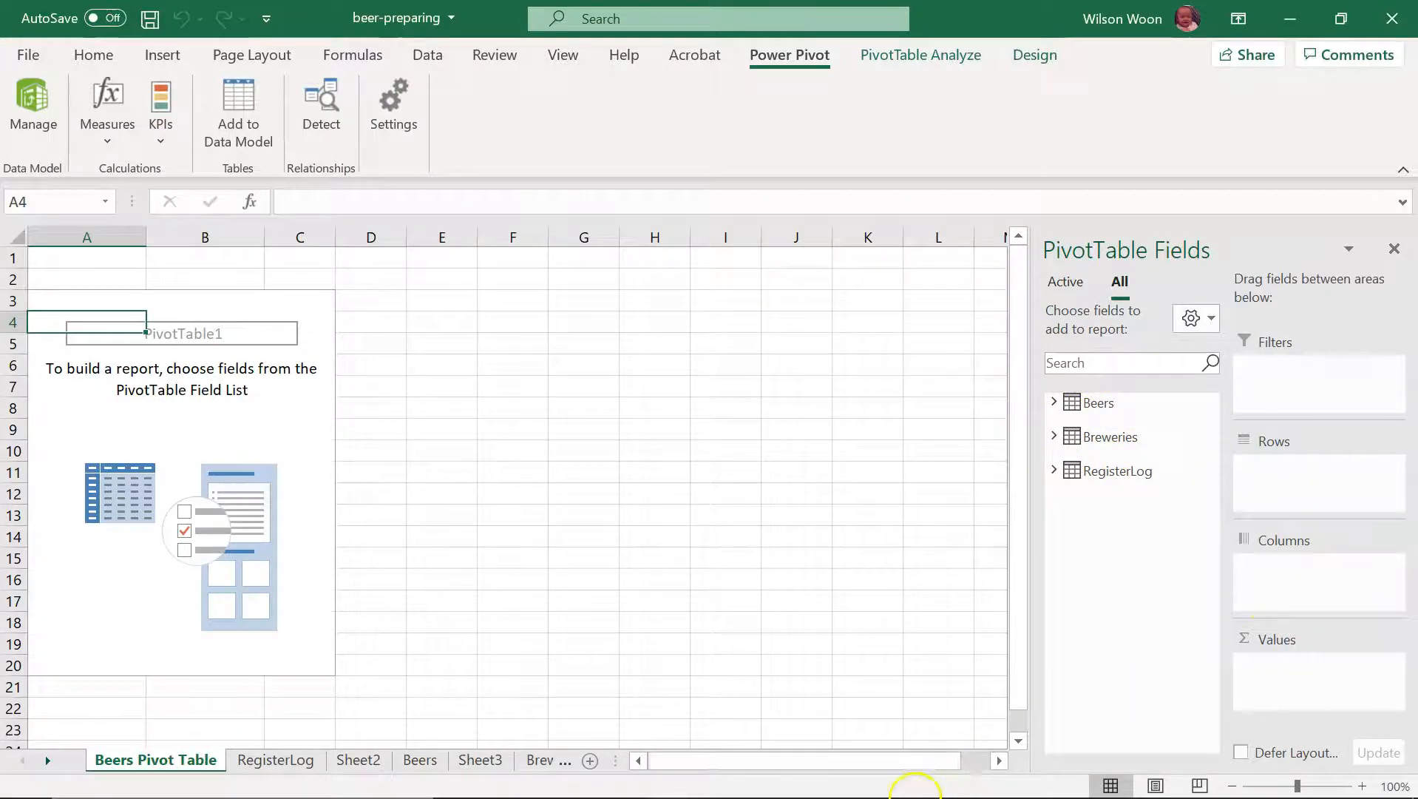
Step: Check the PowerPoint slide's field layout, return to Excel and add Beers' Category field to the PivotTable rows
click(844, 788)
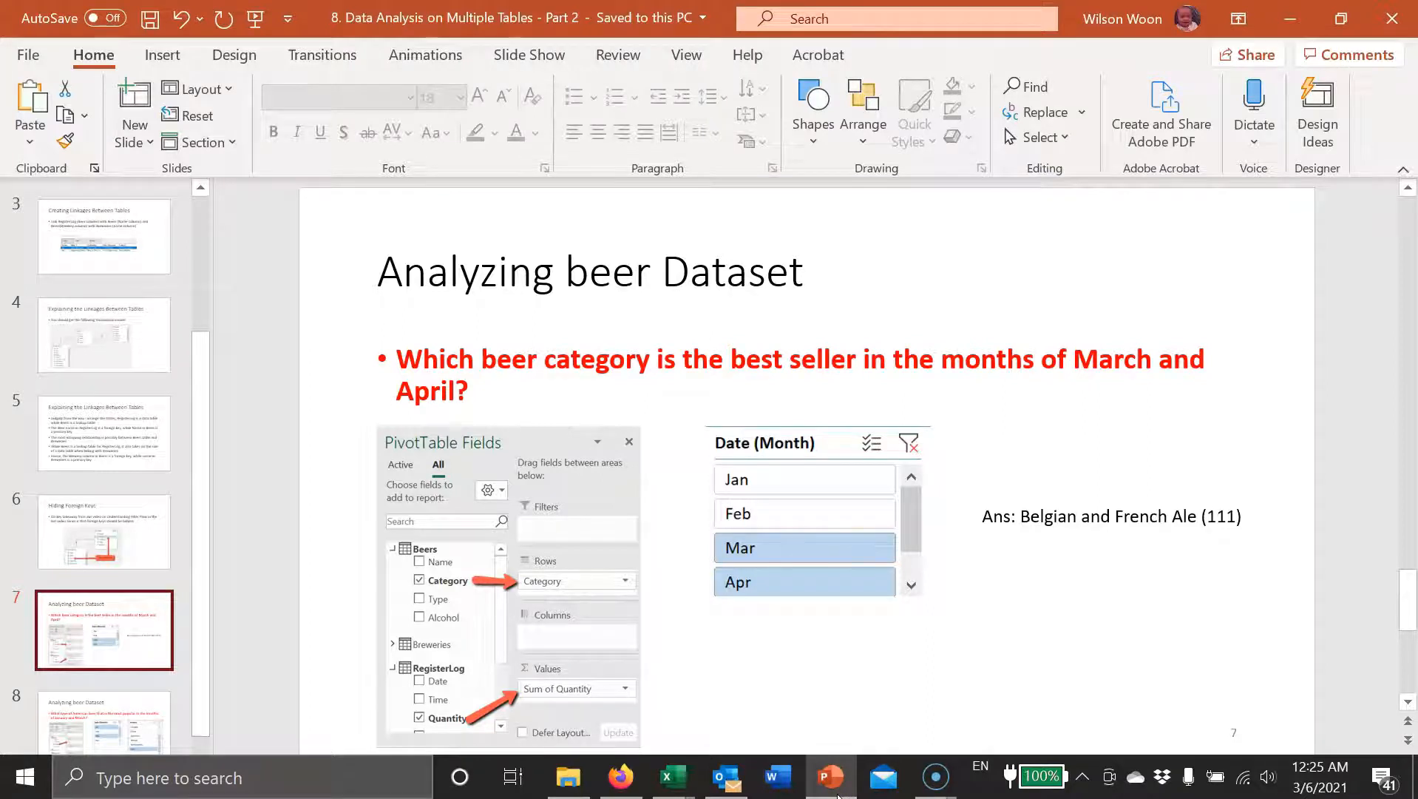
click(838, 790)
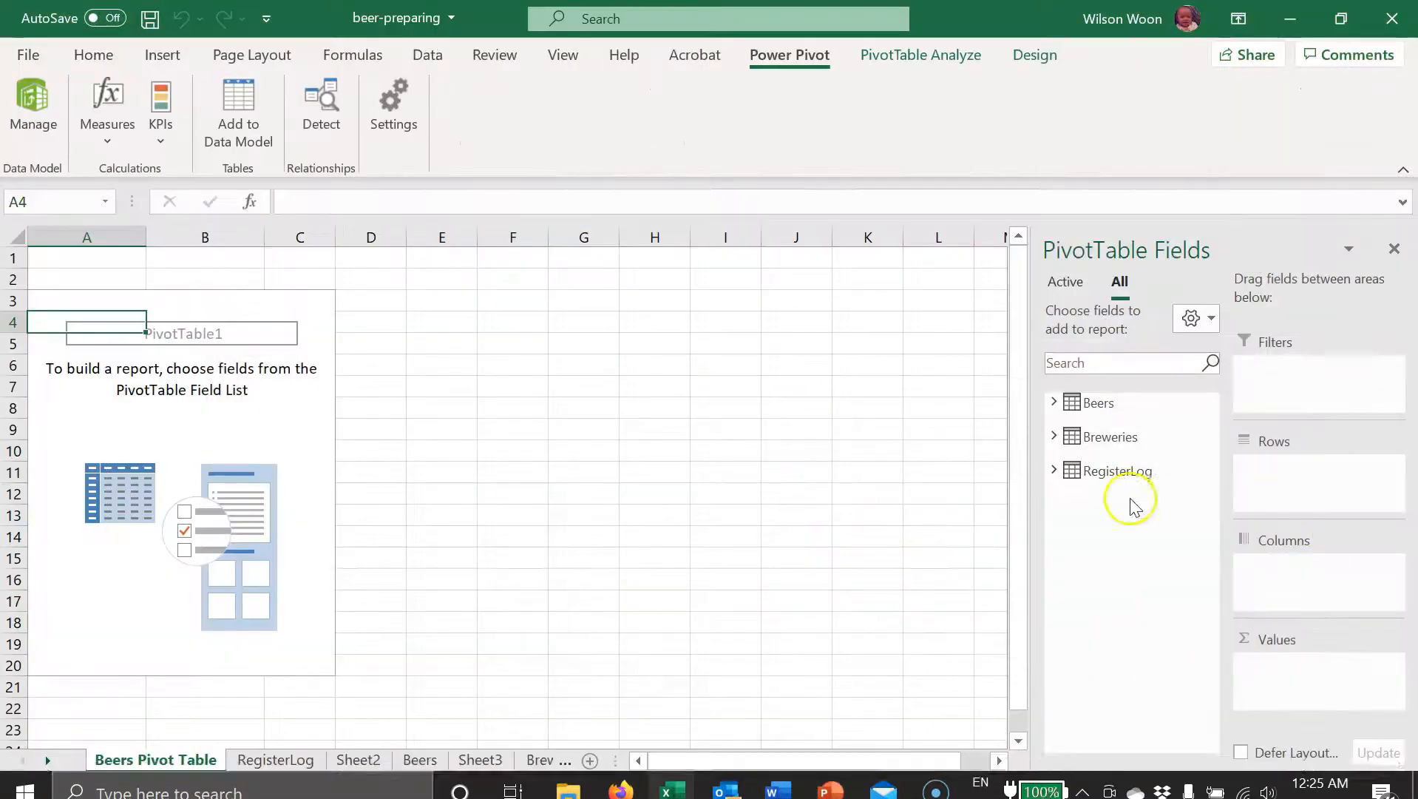
click(1053, 403)
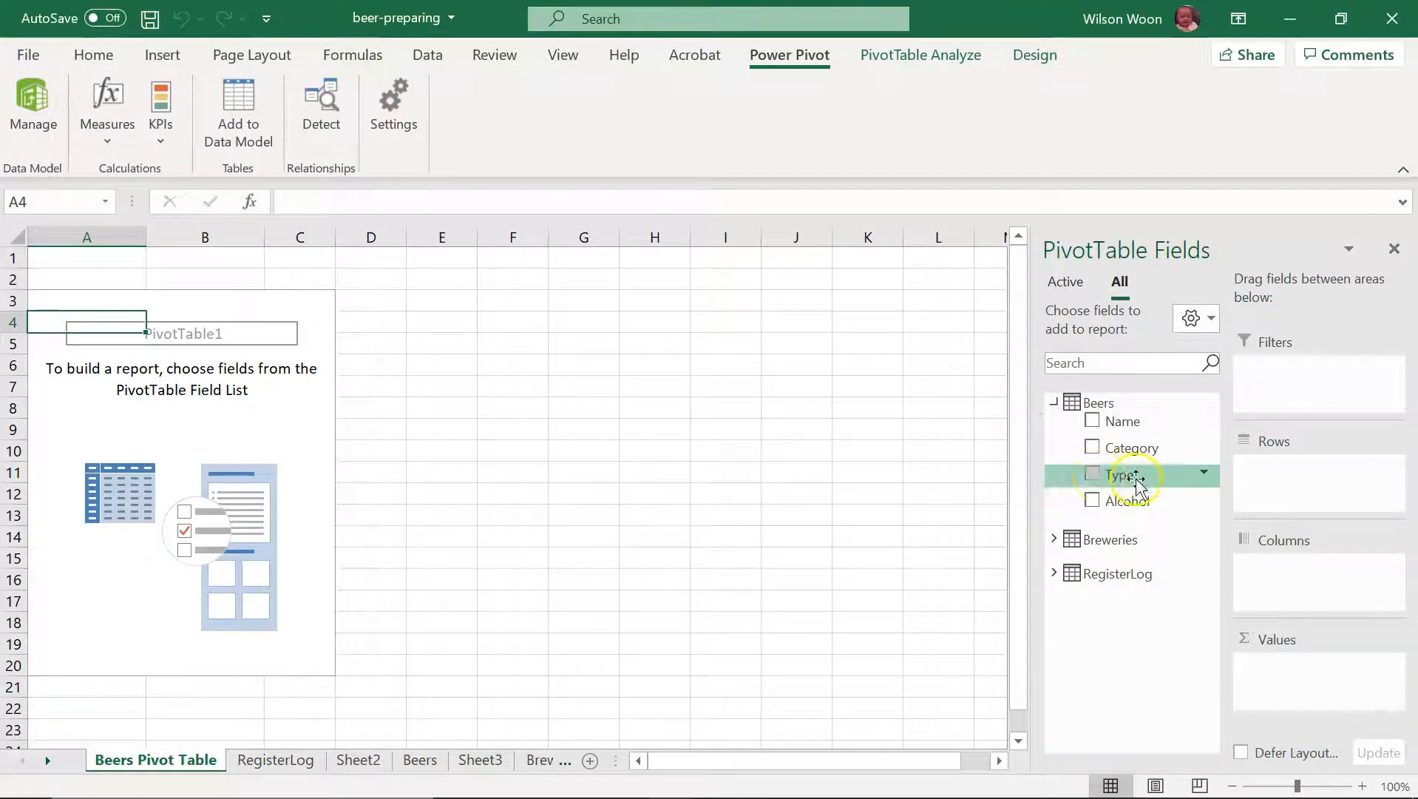
mouse_move(1117, 455)
mouse_down()
mouse_move(1189, 488)
mouse_move(1275, 505)
mouse_move(1298, 494)
mouse_up()
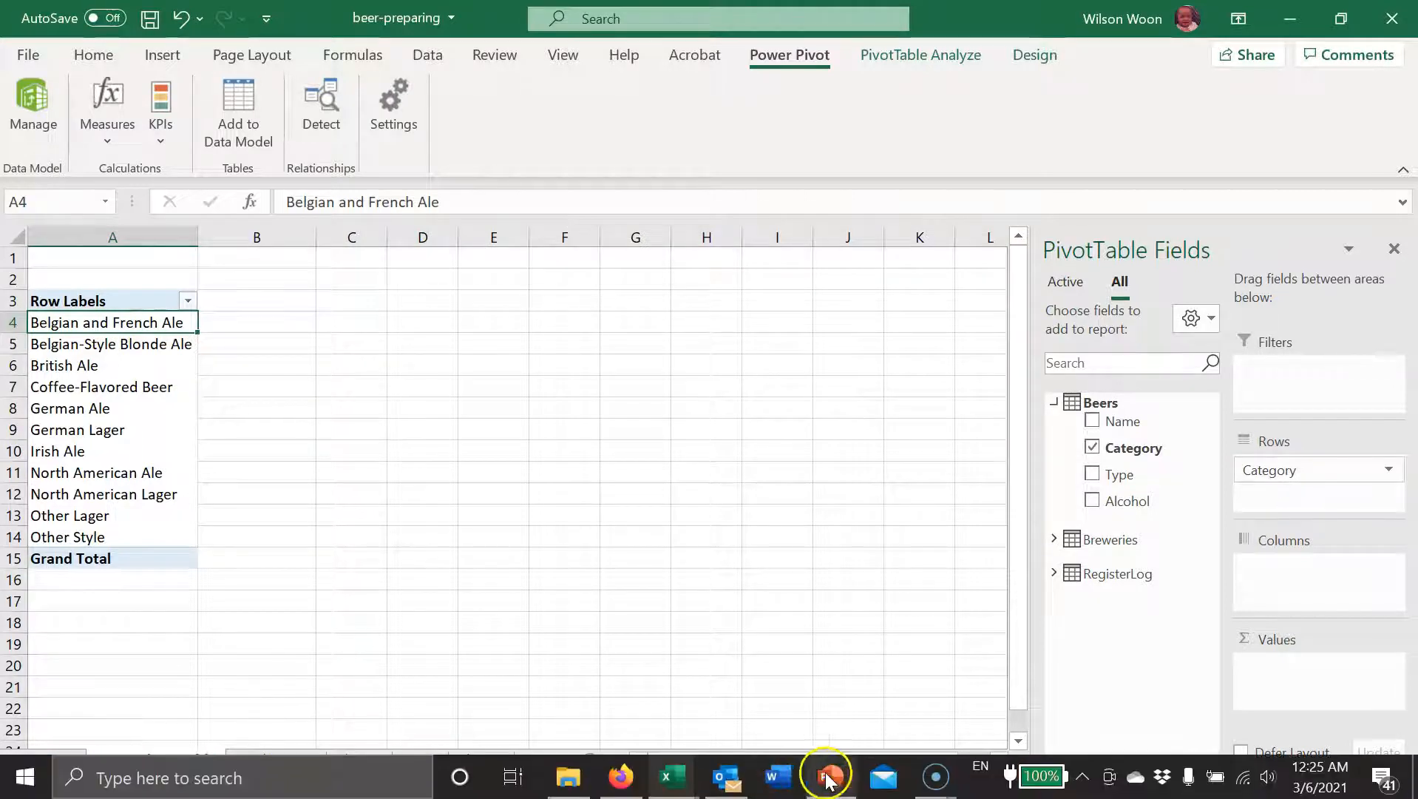
Step: Recheck the PowerPoint slide, return to Excel and add RegisterLog's Quantity field to the PivotTable values
click(828, 775)
click(830, 777)
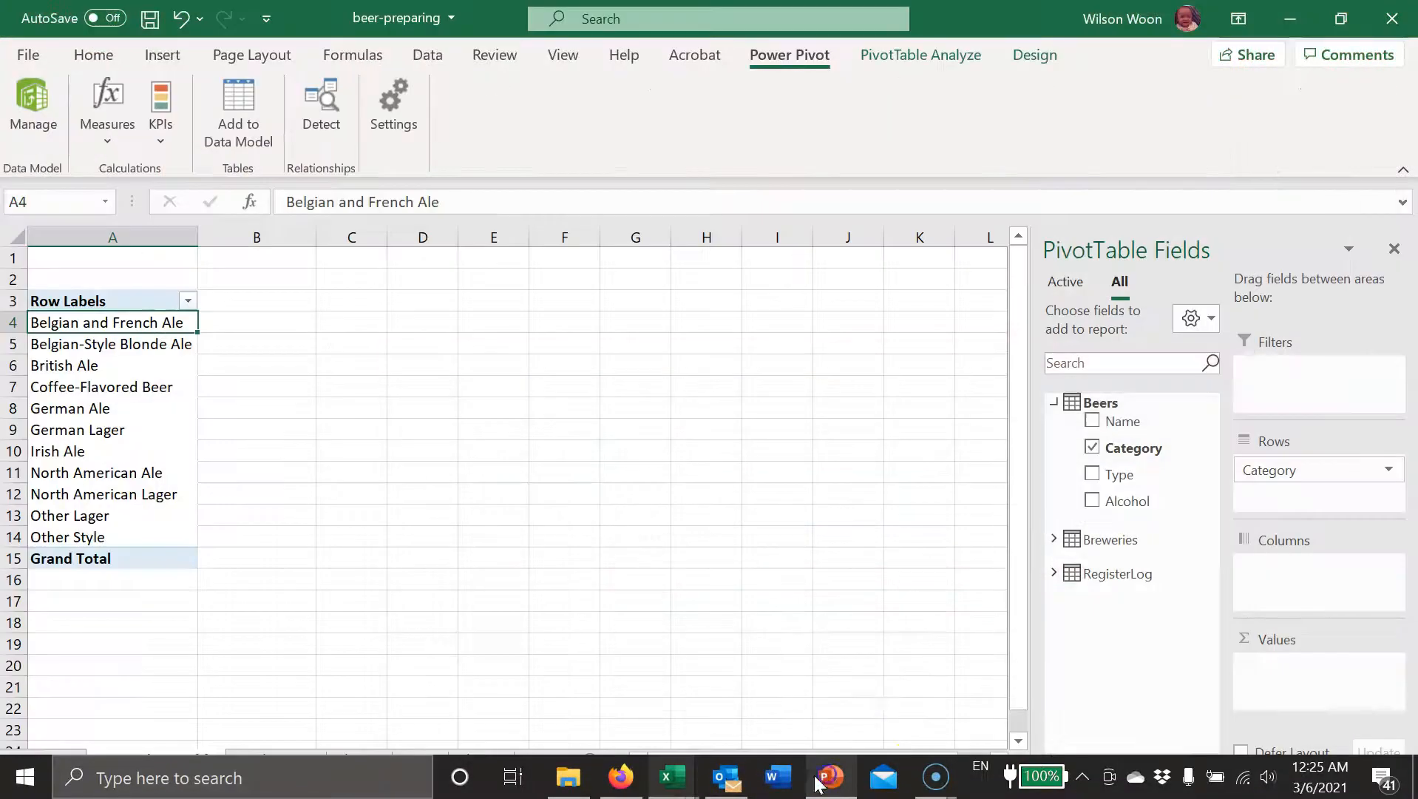
click(1049, 575)
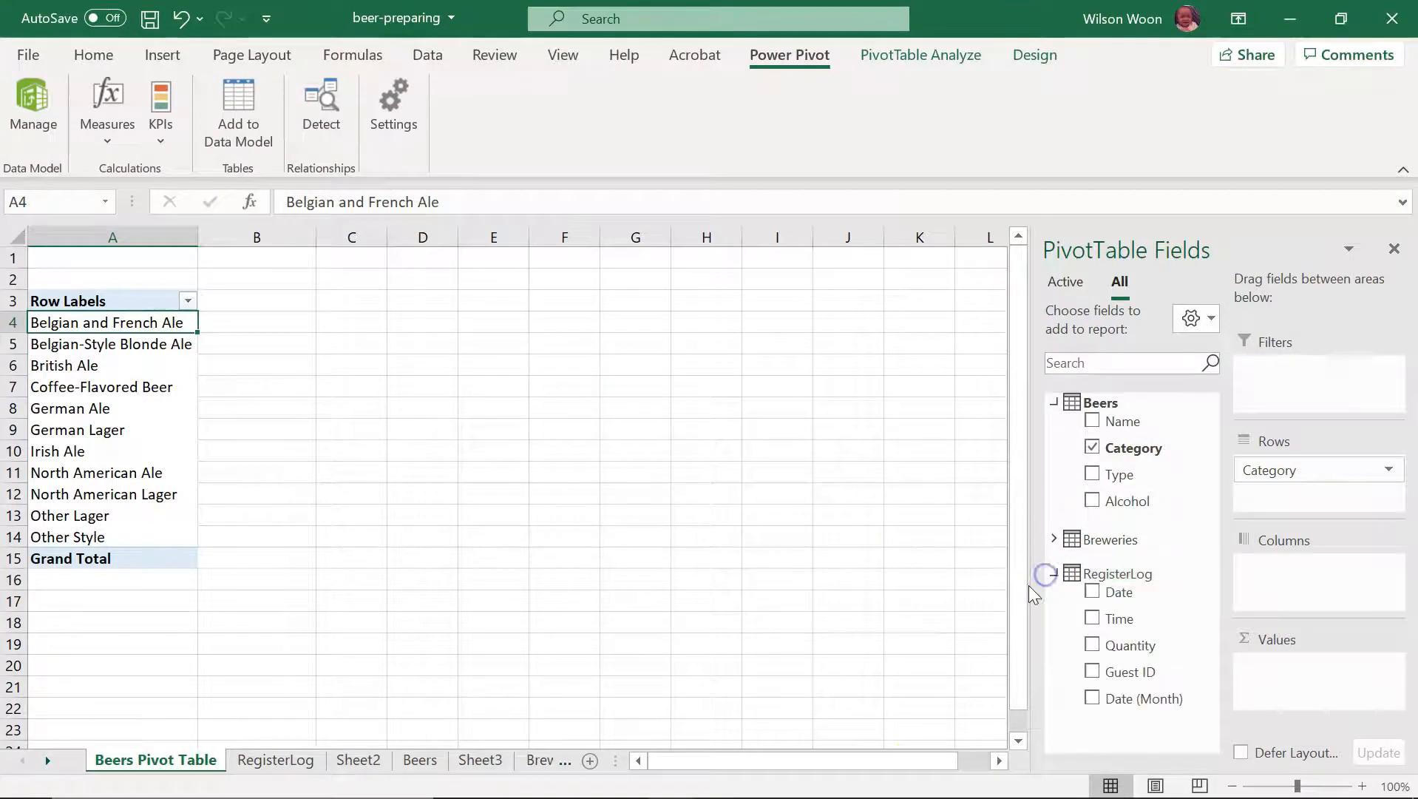
drag(1120, 649, 1299, 691)
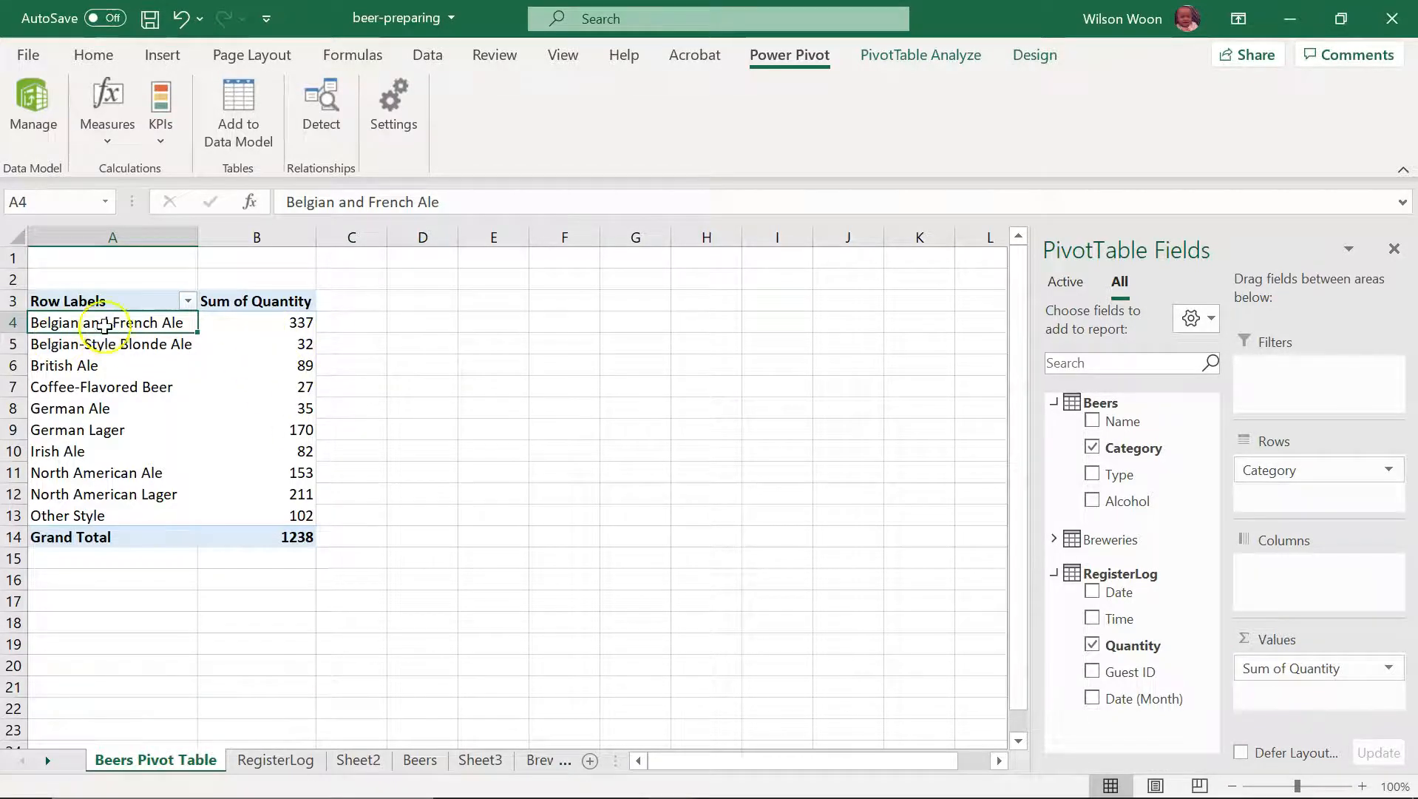
Step: Reread the question on the PowerPoint slide, return to Excel and insert a slicer for RegisterLog's Date (Month) field
click(830, 777)
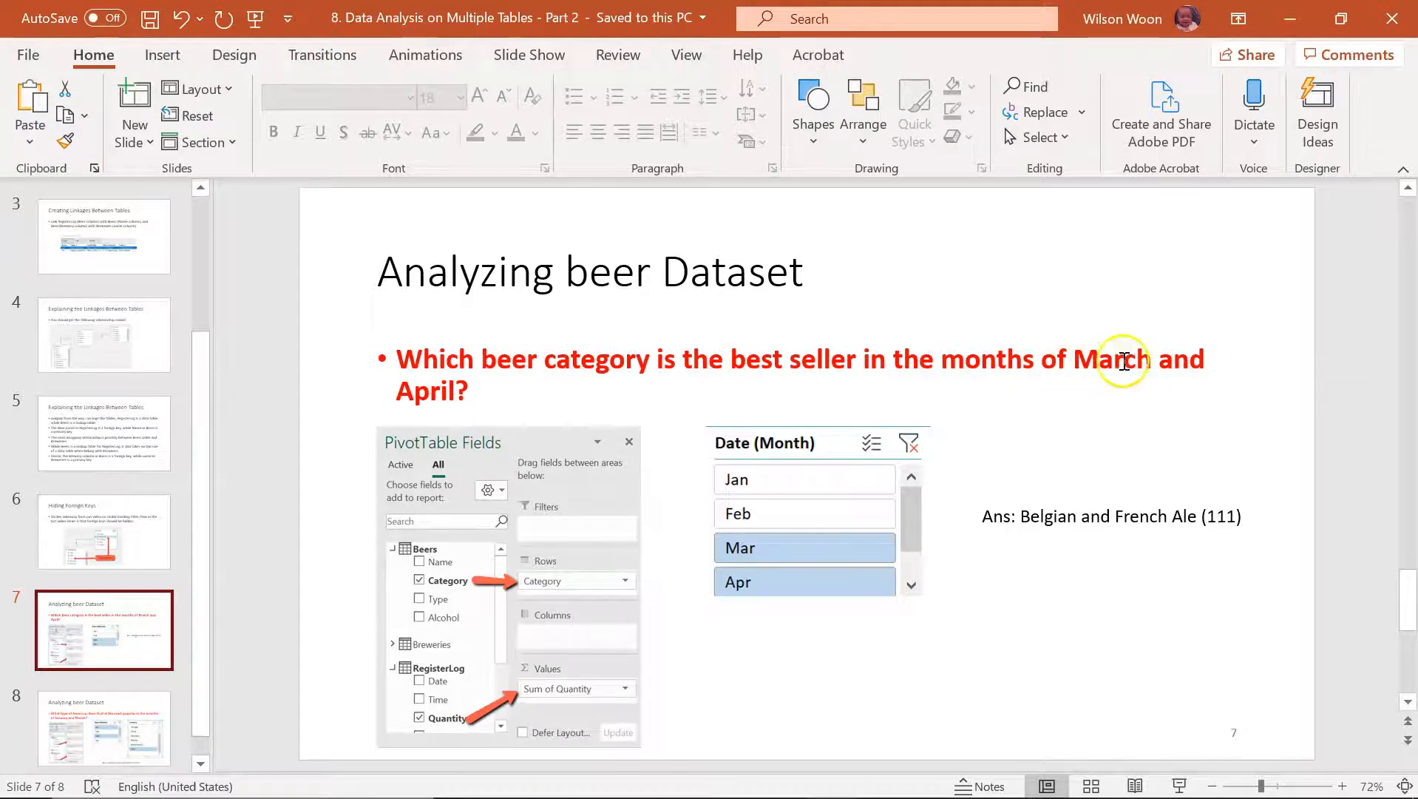
click(821, 778)
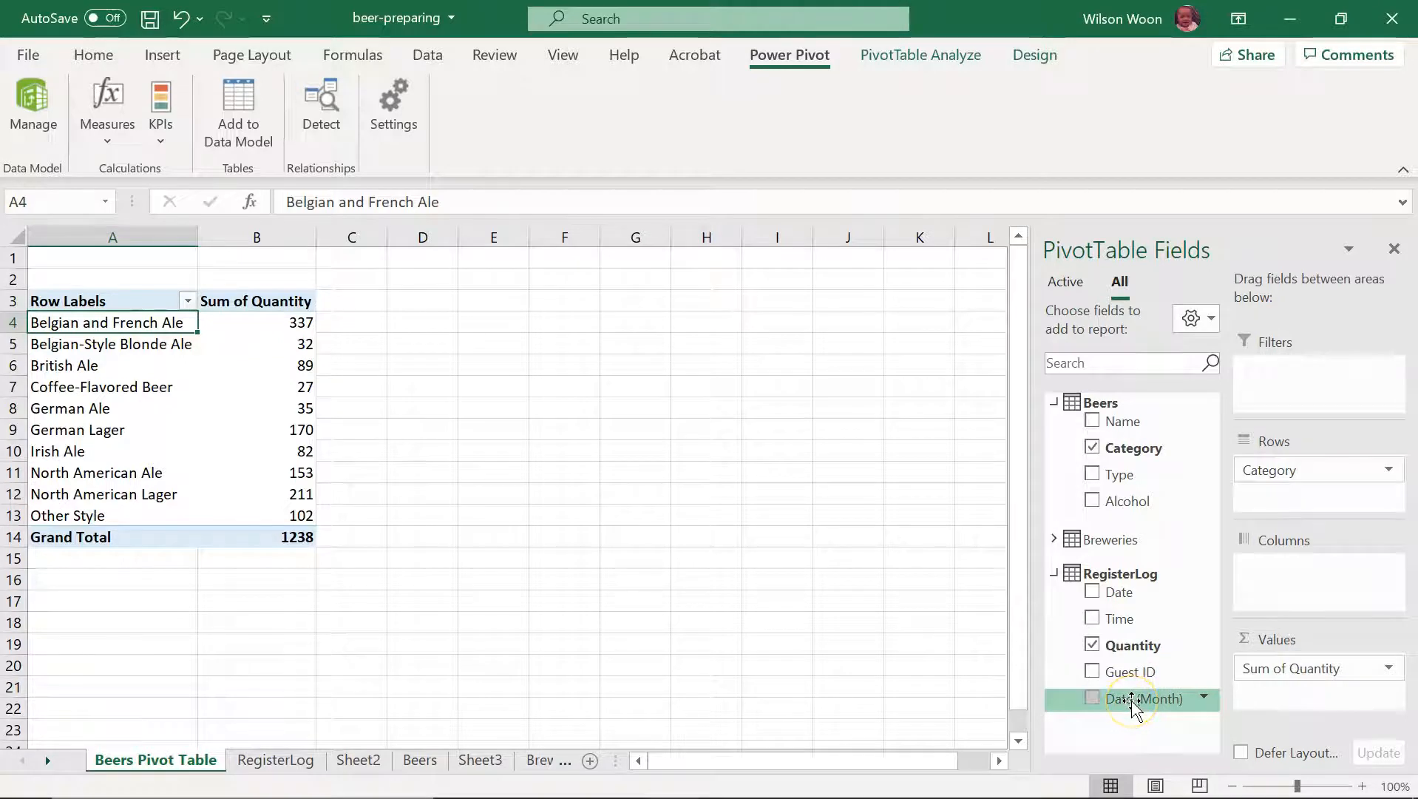
click(939, 63)
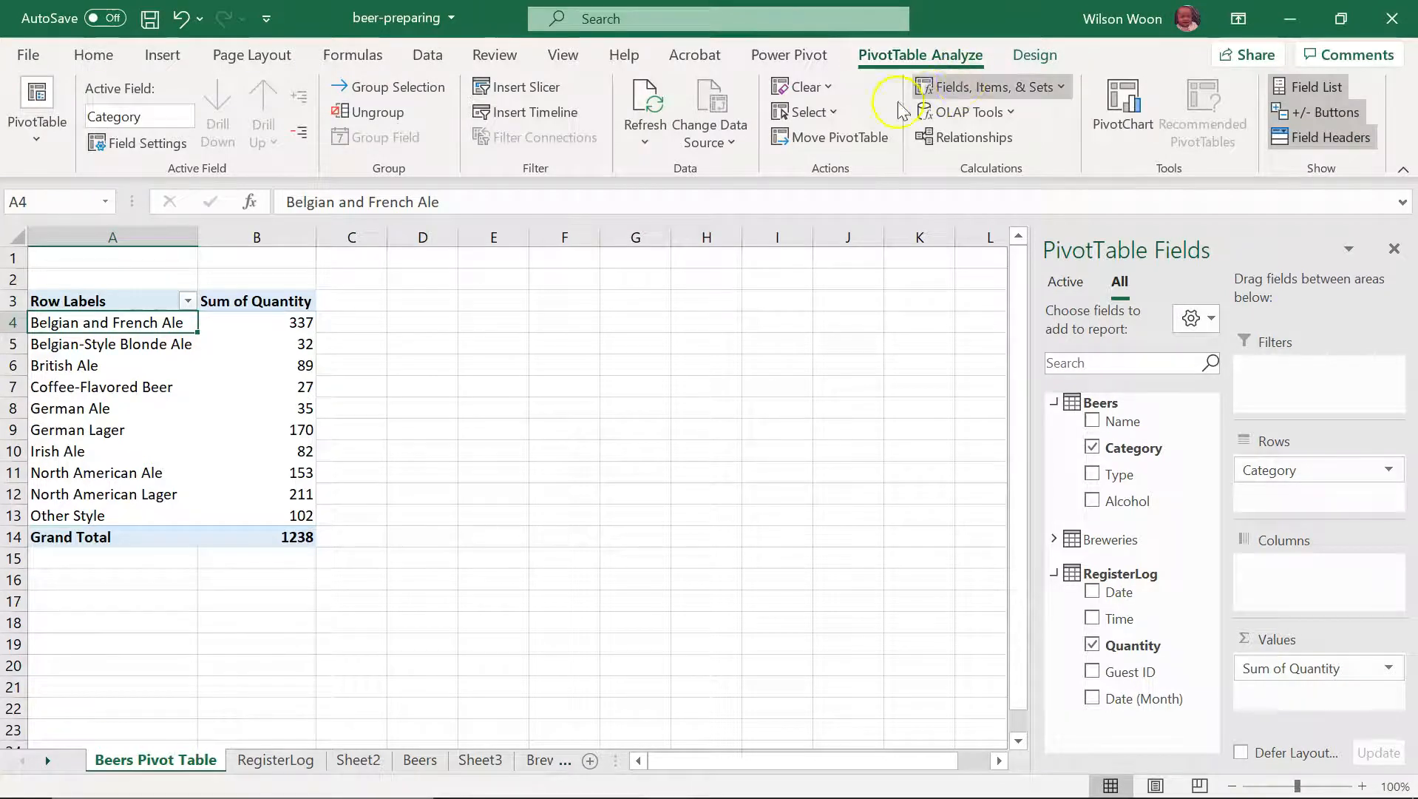
click(534, 89)
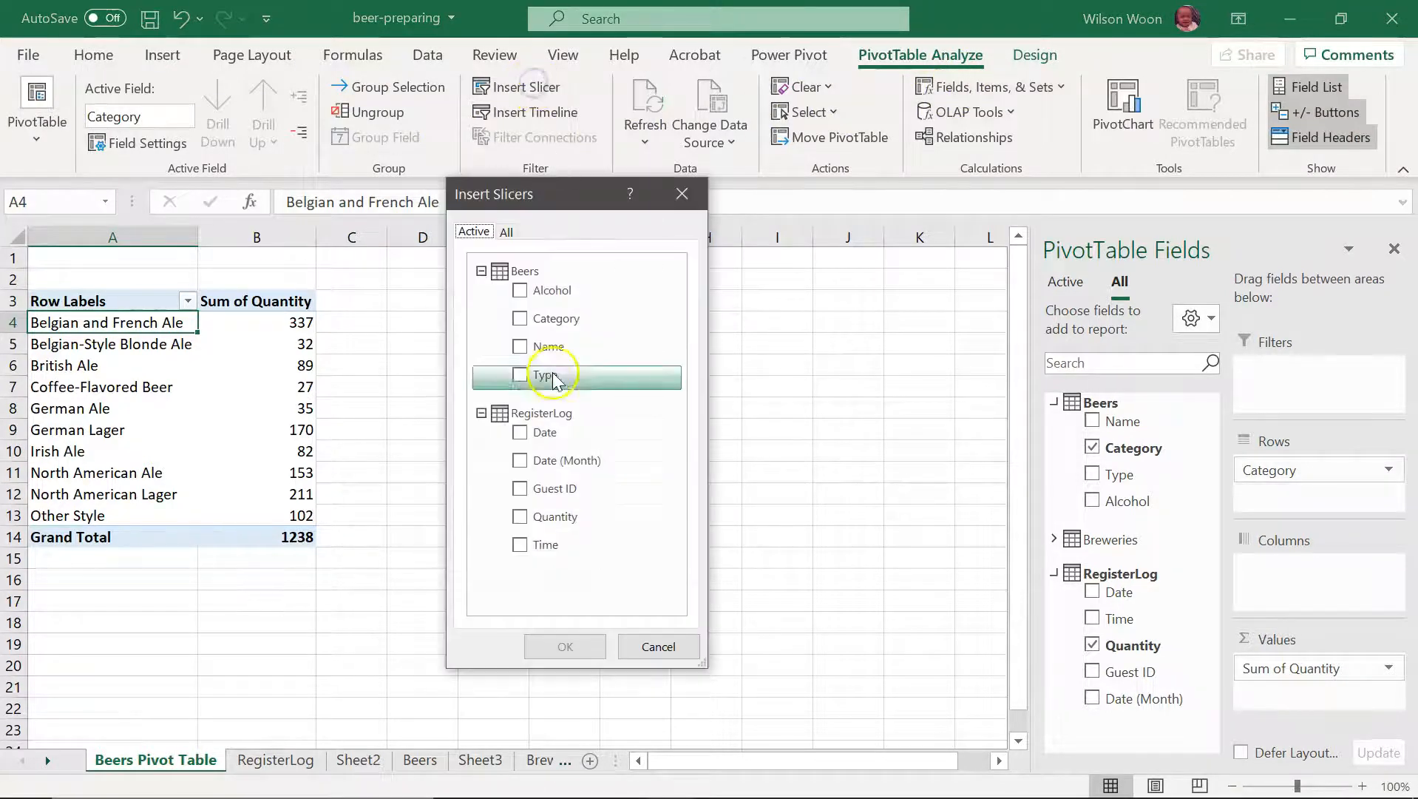
click(521, 461)
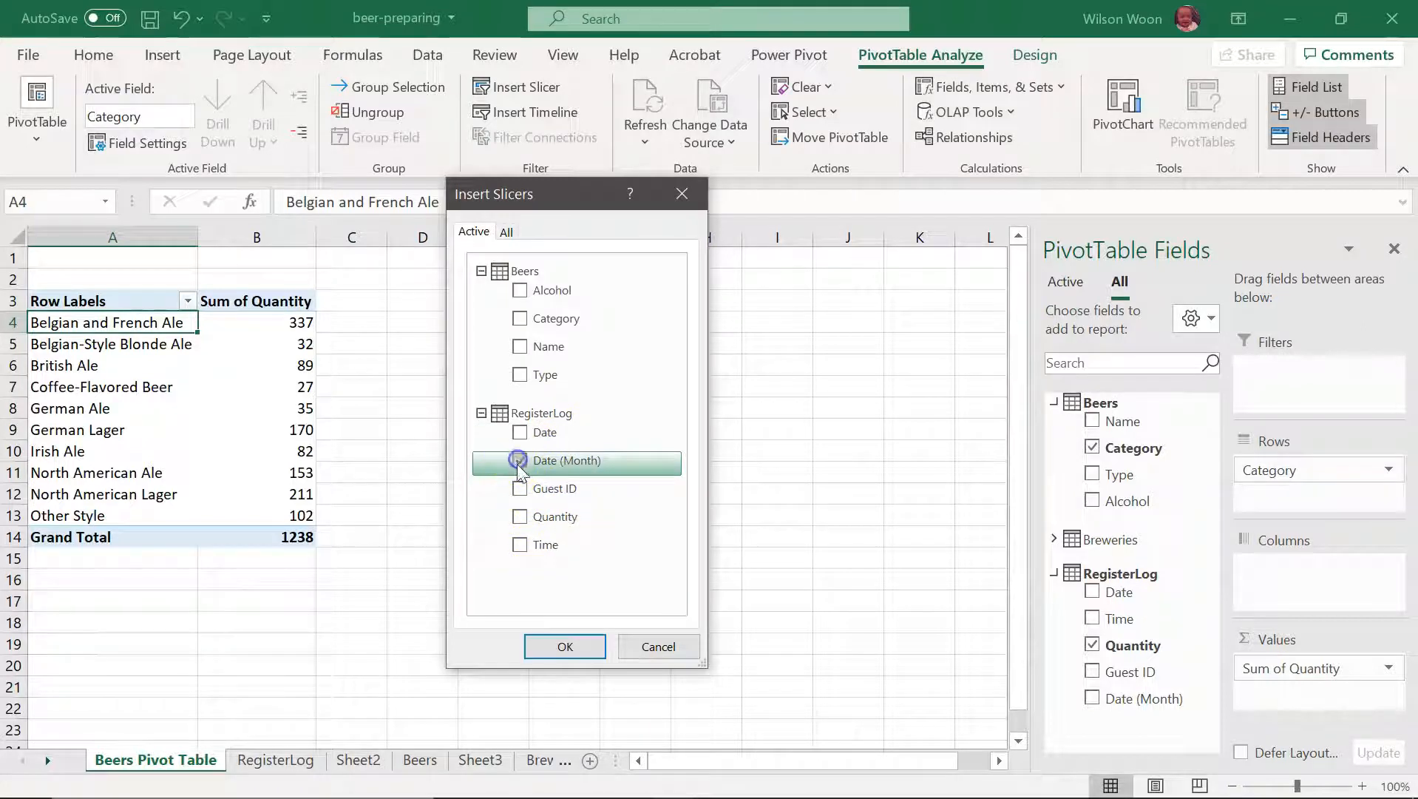
click(565, 645)
Step: Place the Date (Month) slicer beside the PivotTable, starting in row 3, and shrink it to about 1.59" high by 1.67" wide
drag(480, 380, 443, 316)
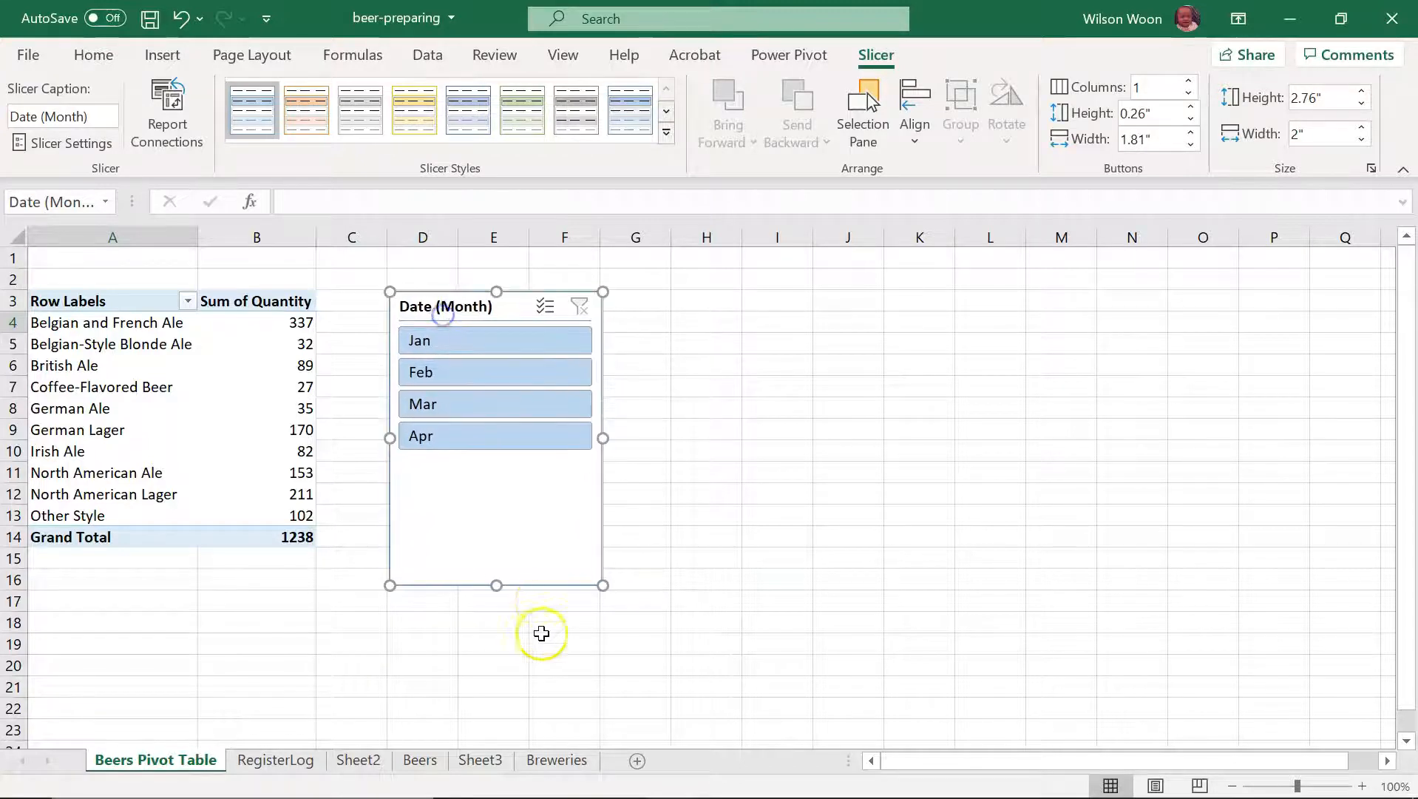
drag(499, 588, 502, 461)
drag(598, 375, 567, 376)
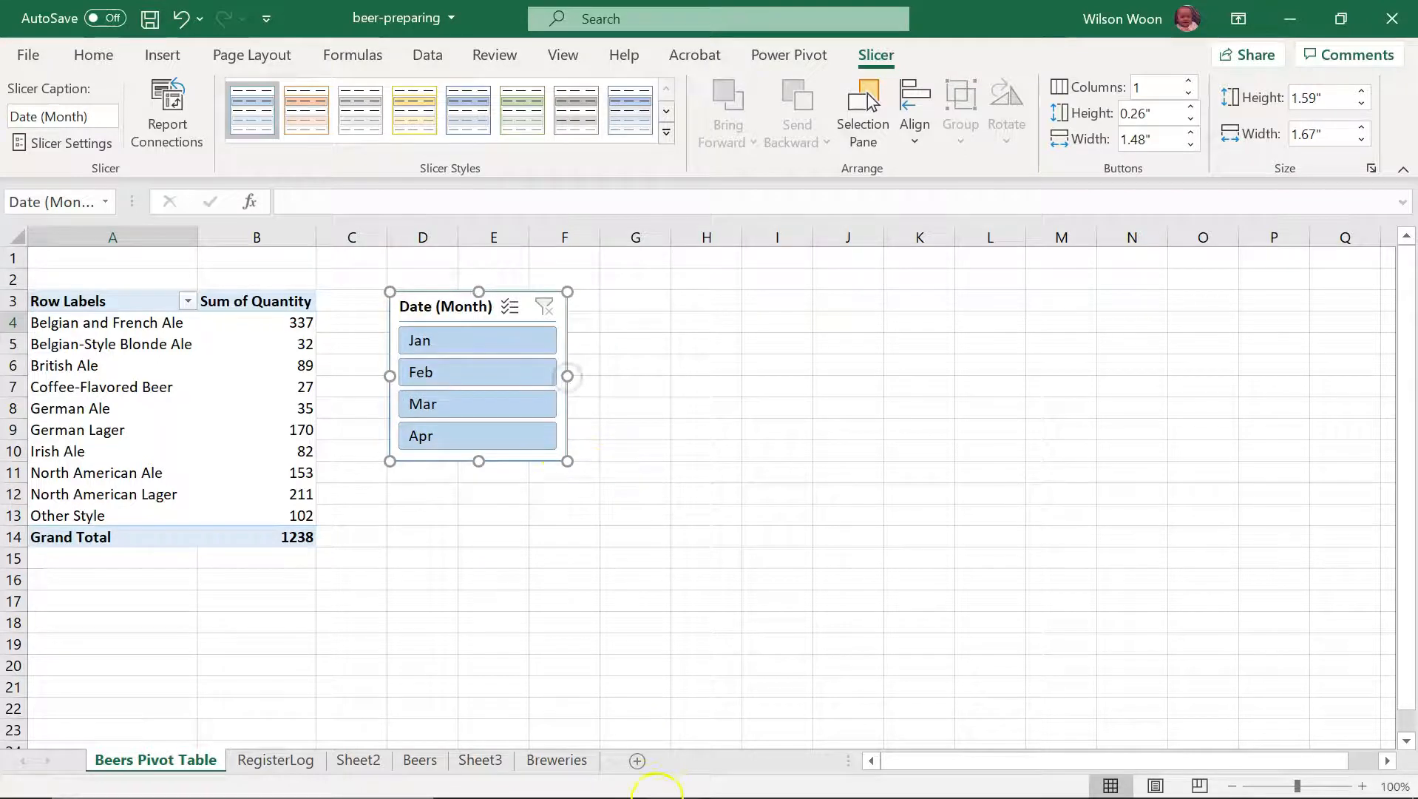
Step: Filter the PivotTable to Mar and Apr with the month slicer, checking against the PowerPoint slide
click(823, 790)
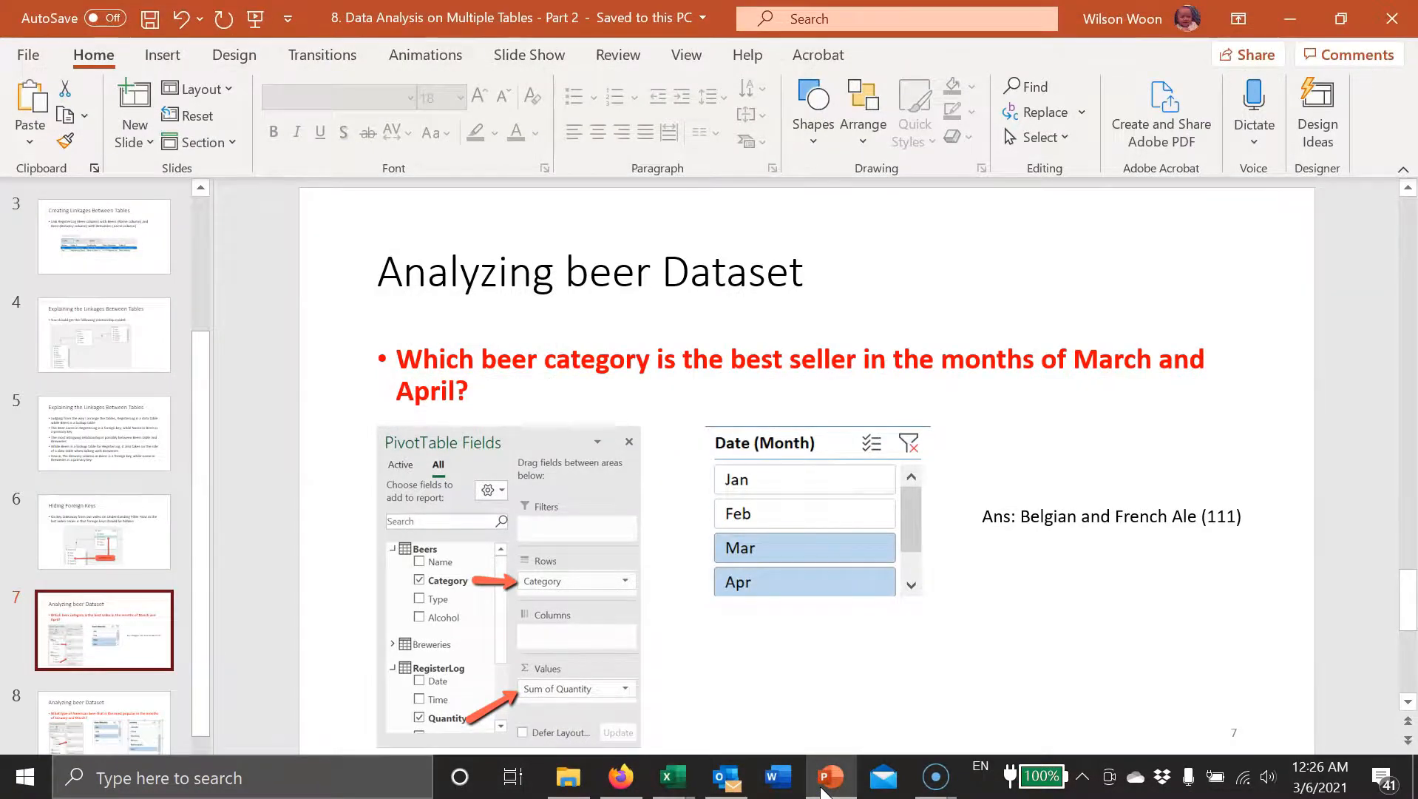
click(823, 790)
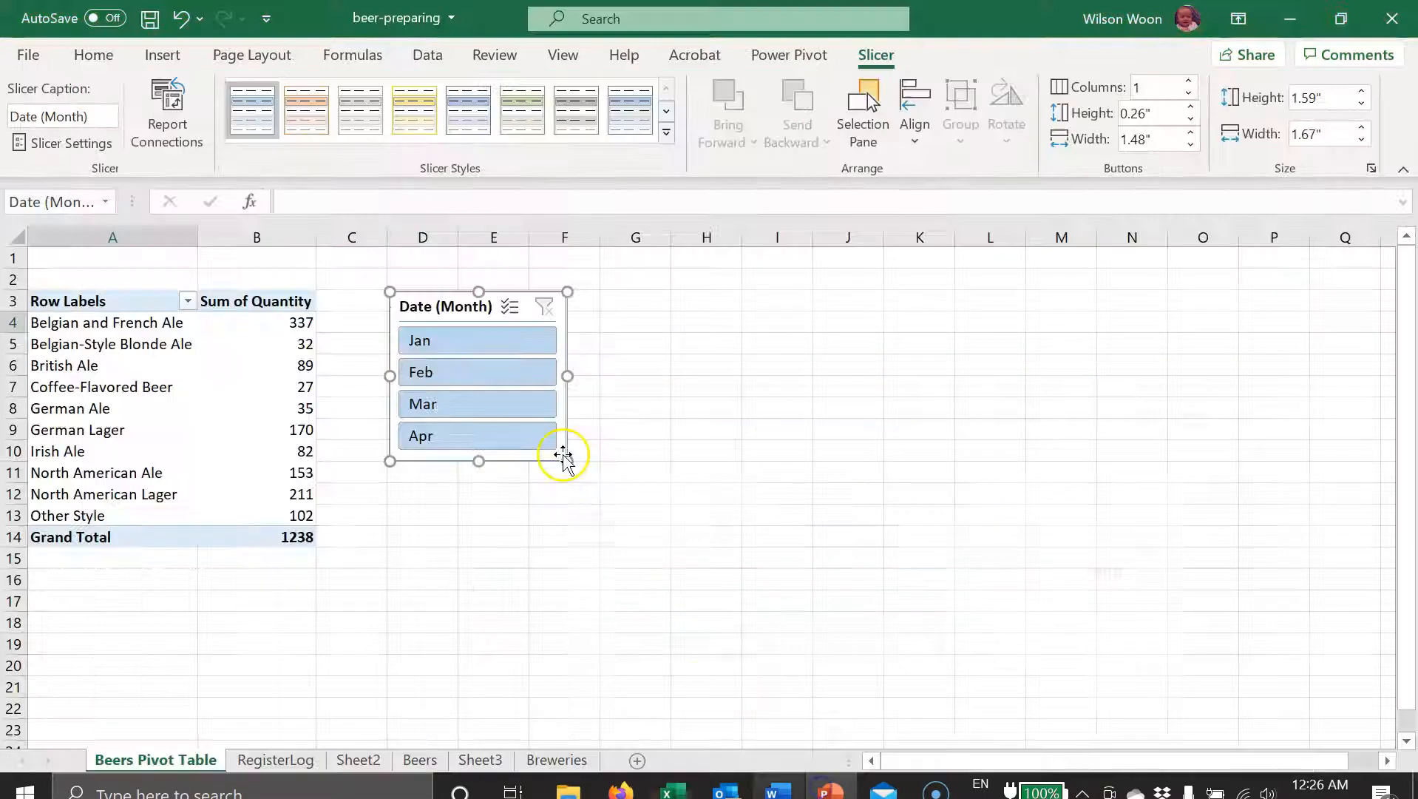
click(462, 408)
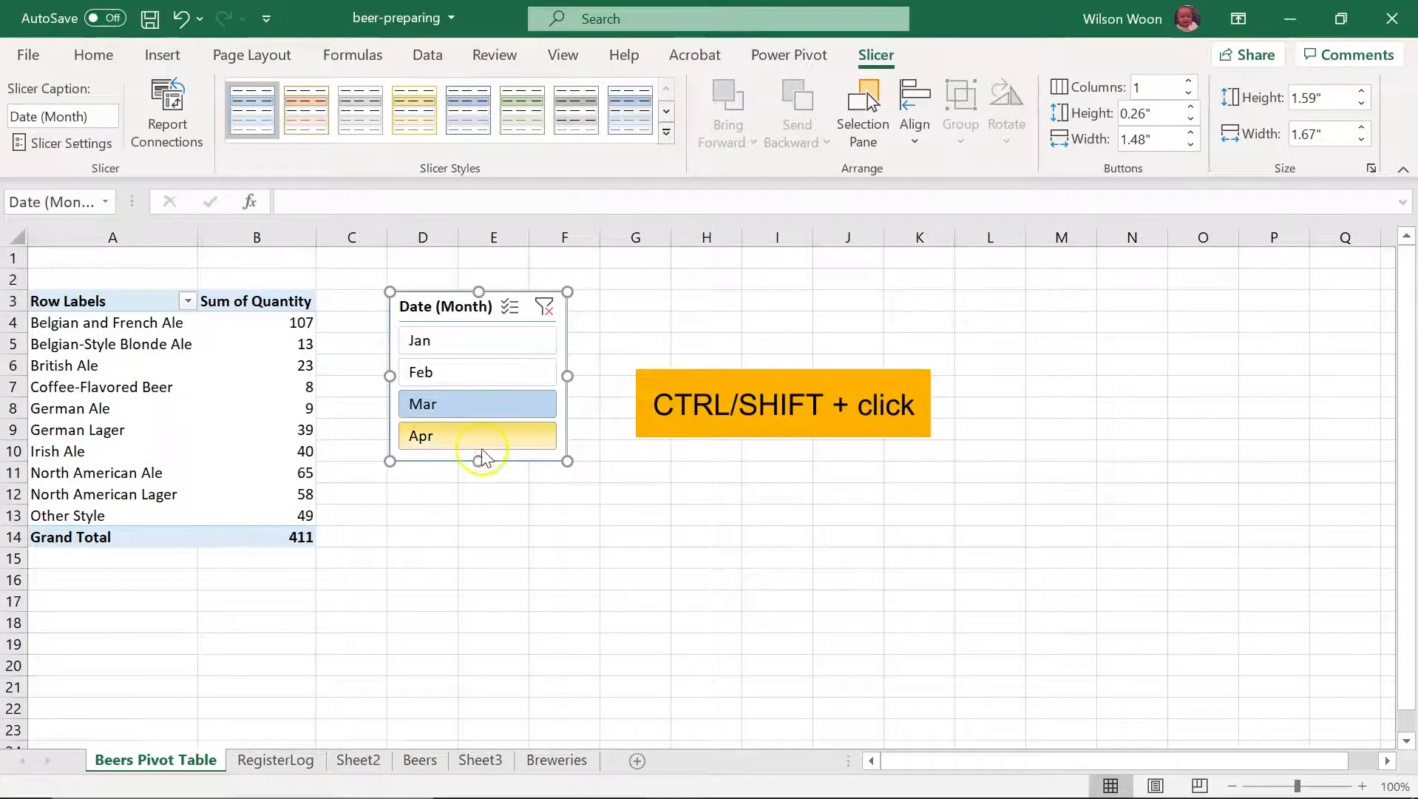
ctrl+click(468, 436)
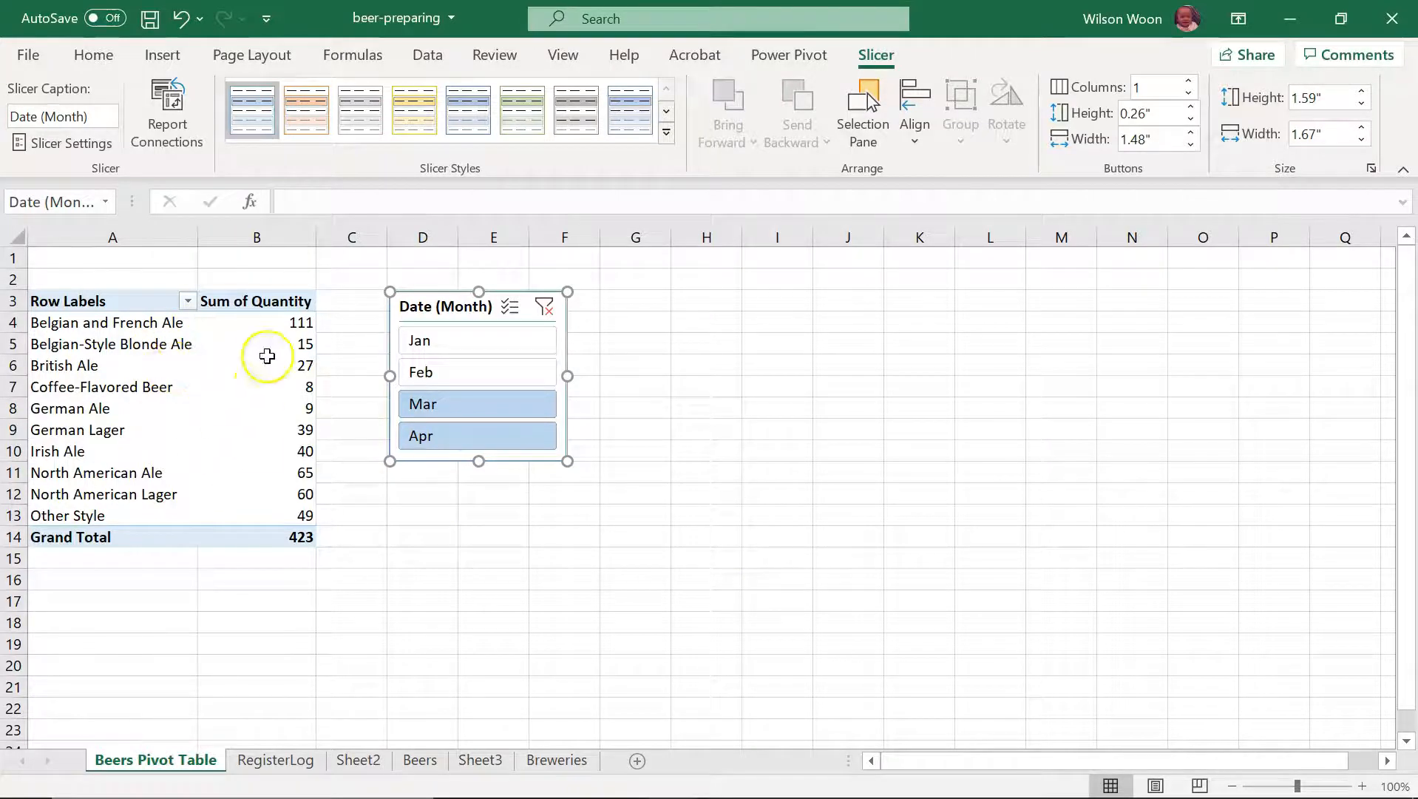
click(830, 777)
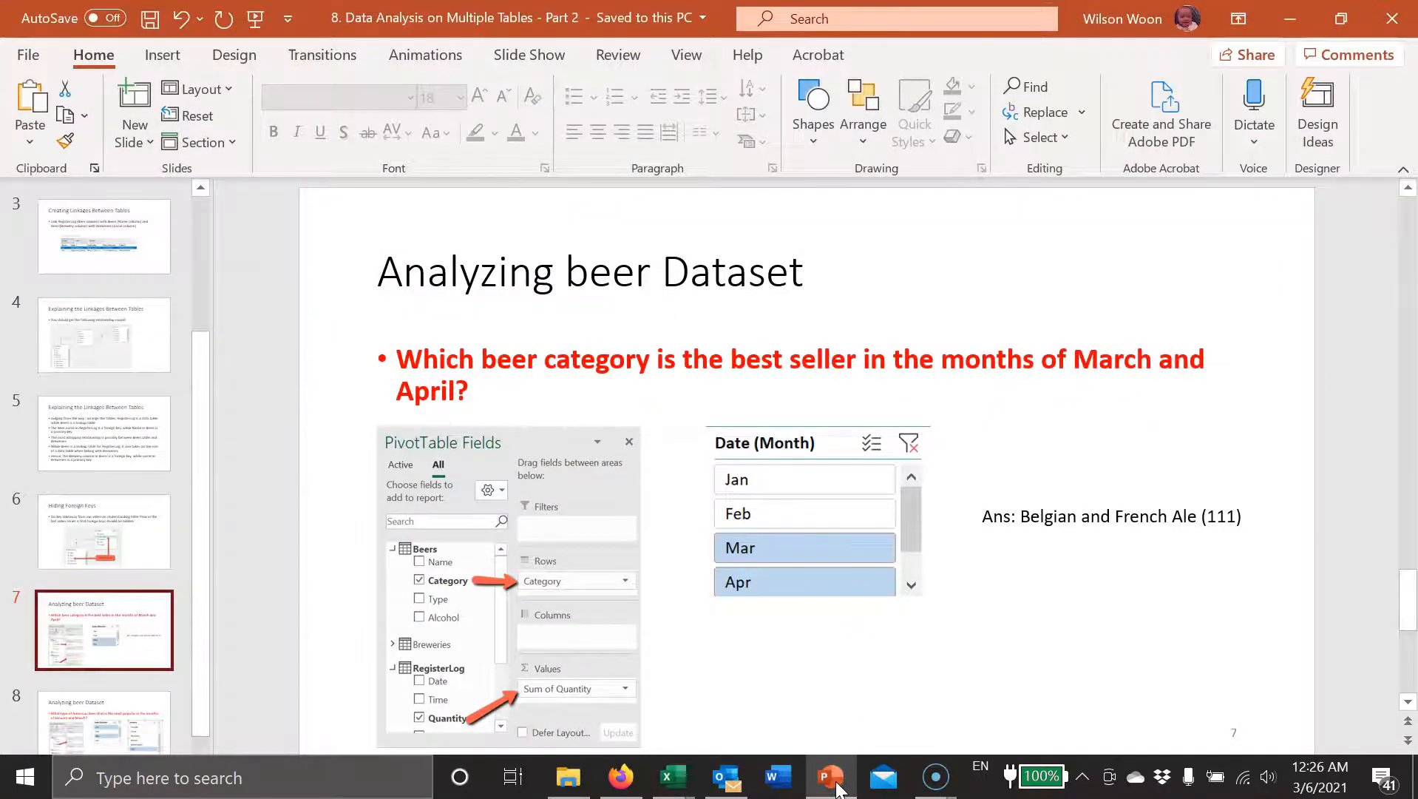
click(831, 778)
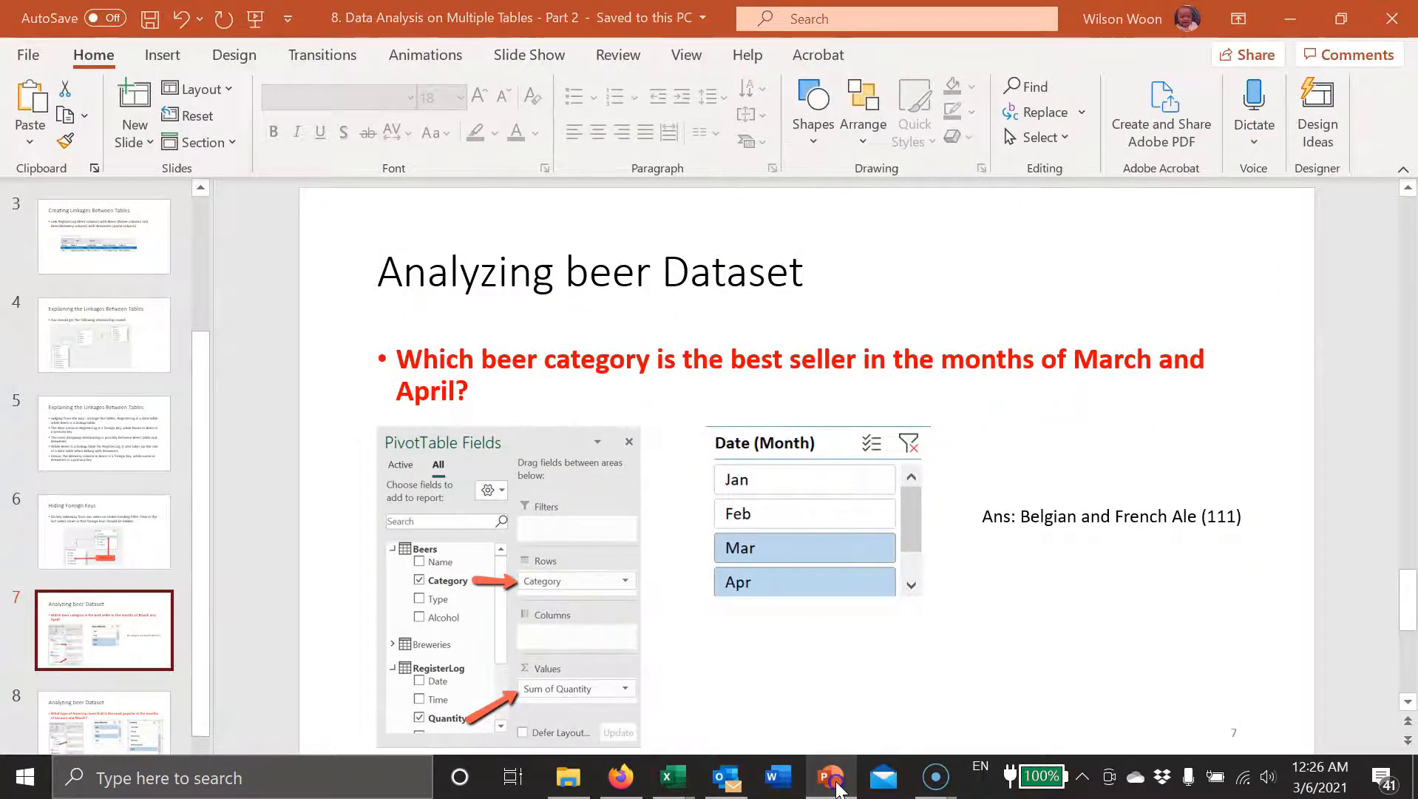
Step: Sort the PivotTable's Sum of Quantity from largest to smallest and select the top beer category
right_click(238, 400)
mouse_move(333, 509)
click(542, 543)
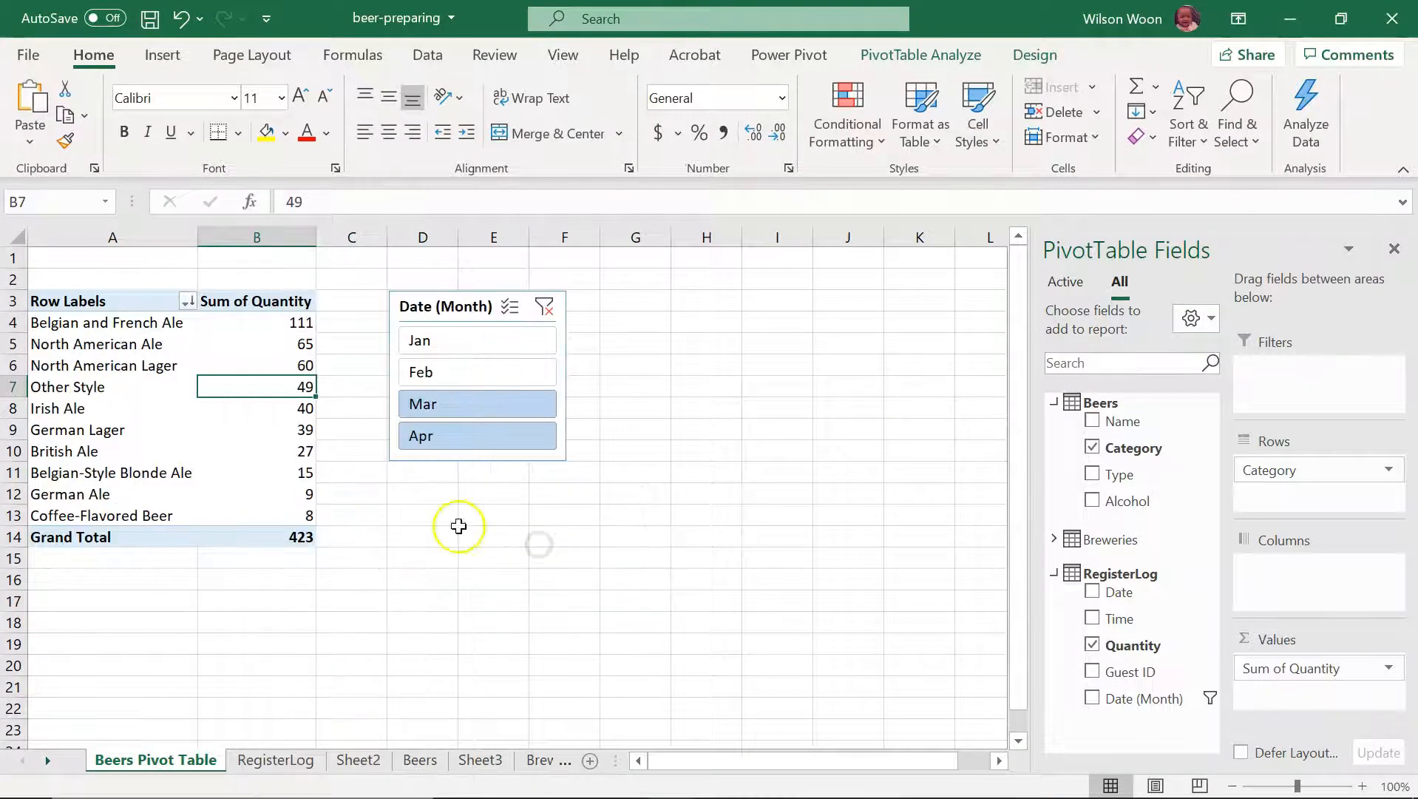
click(117, 318)
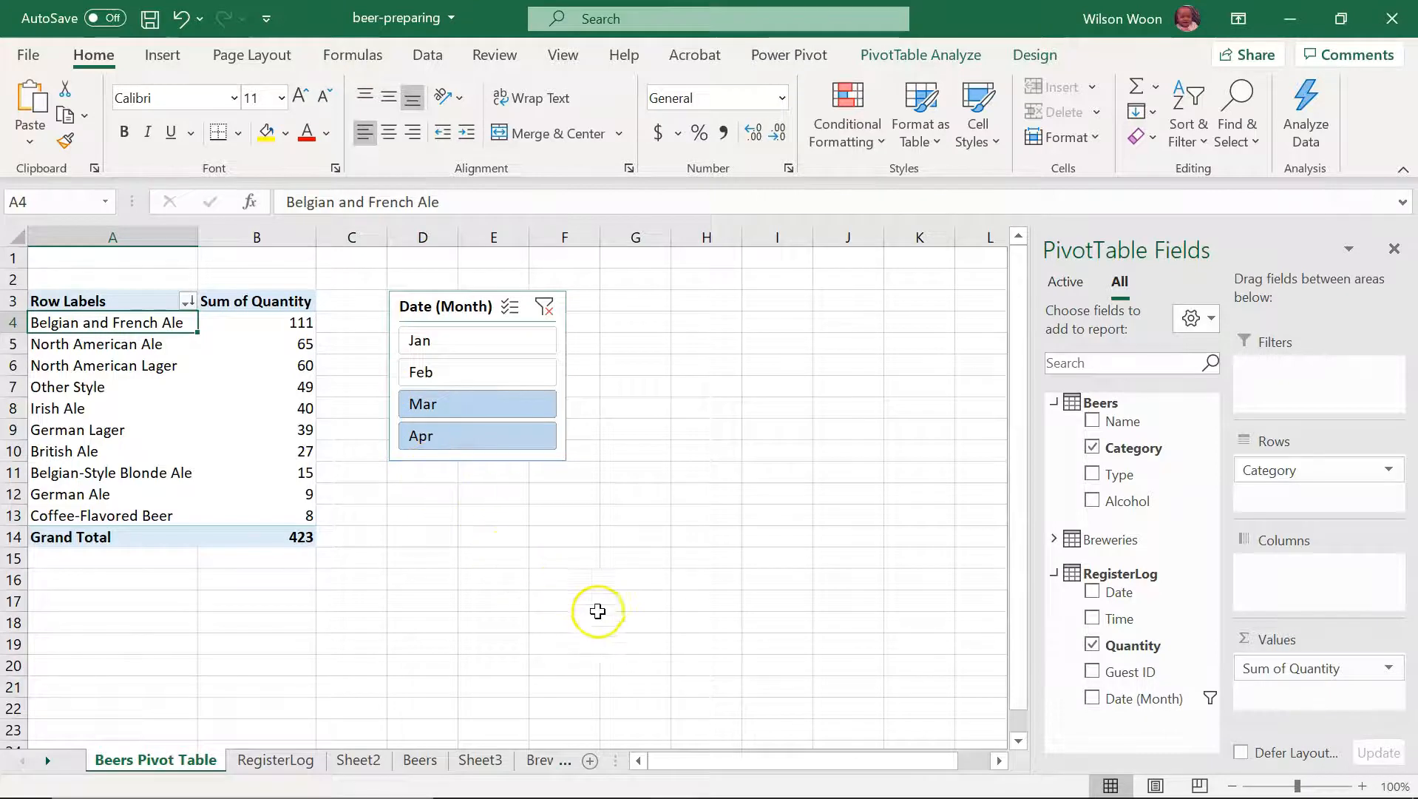
Step: Read the question on PowerPoint slide 8, return to Excel and replace Category with Beers' Type field in the PivotTable rows
click(827, 776)
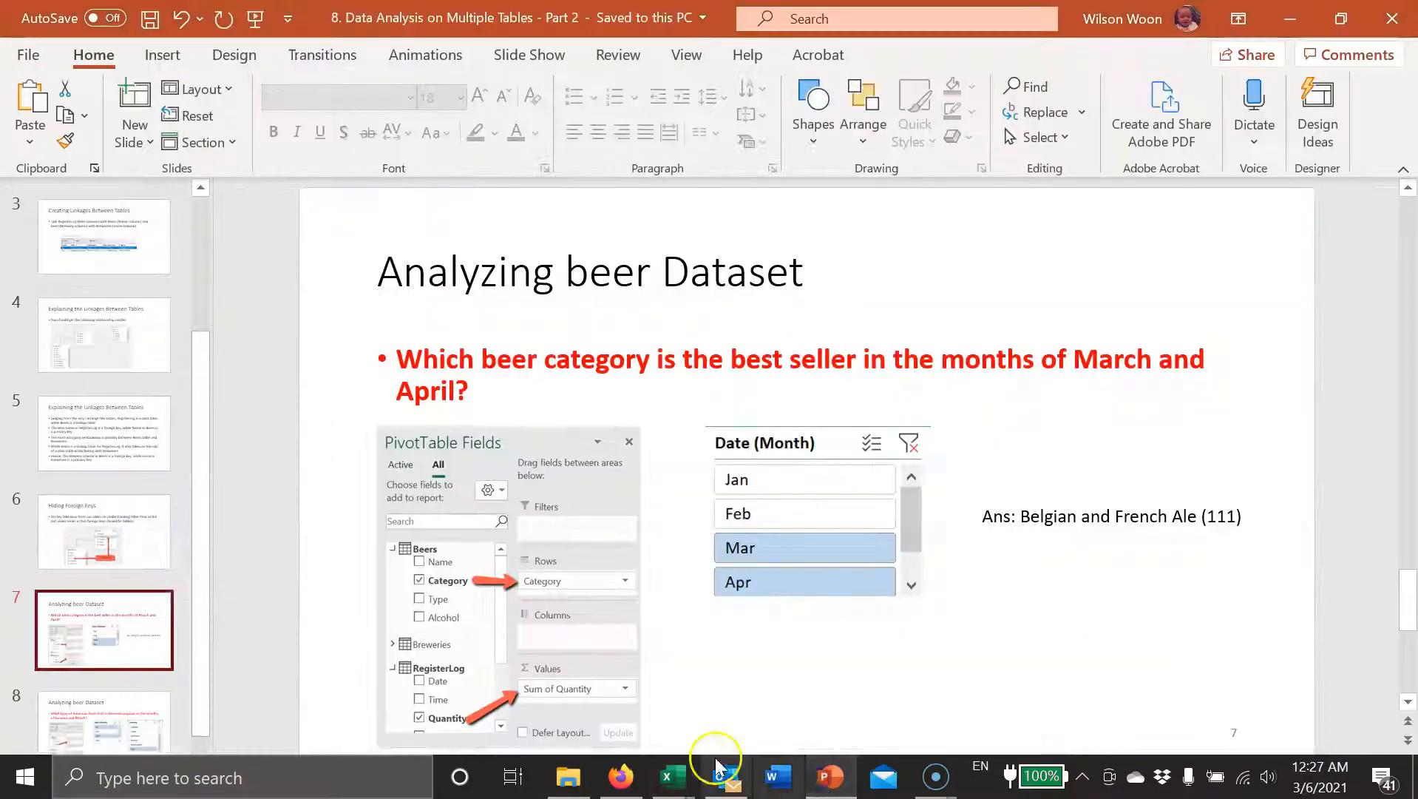
click(141, 707)
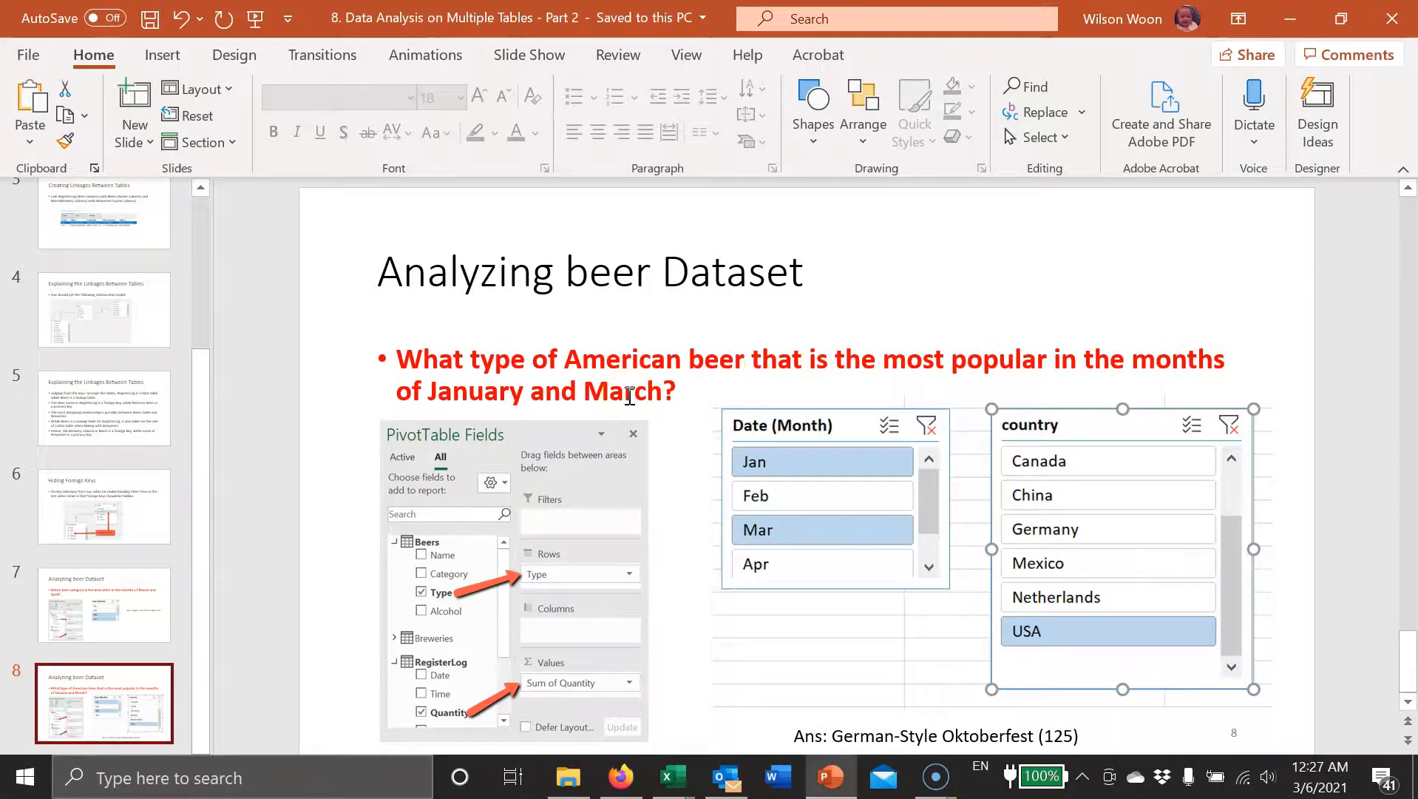
click(832, 778)
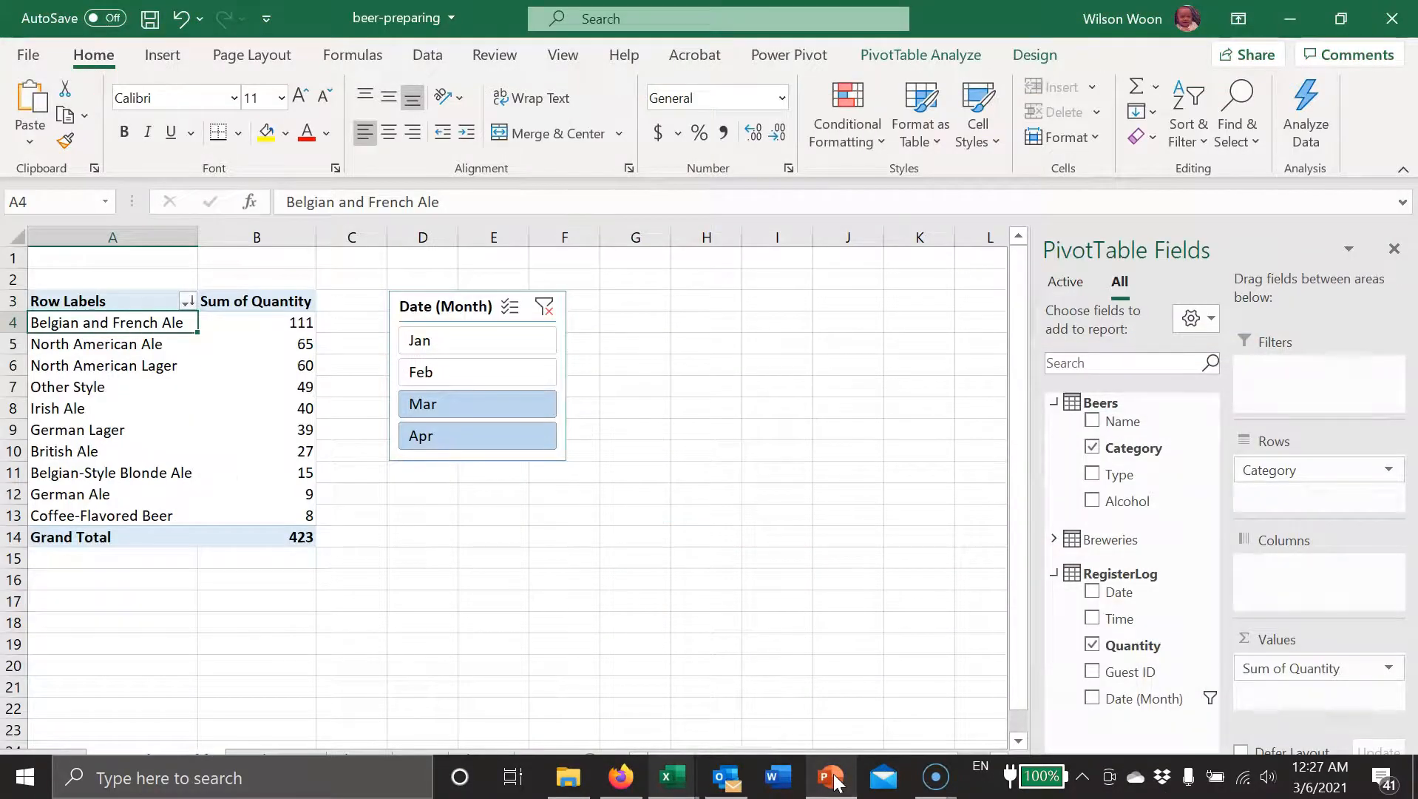
click(833, 778)
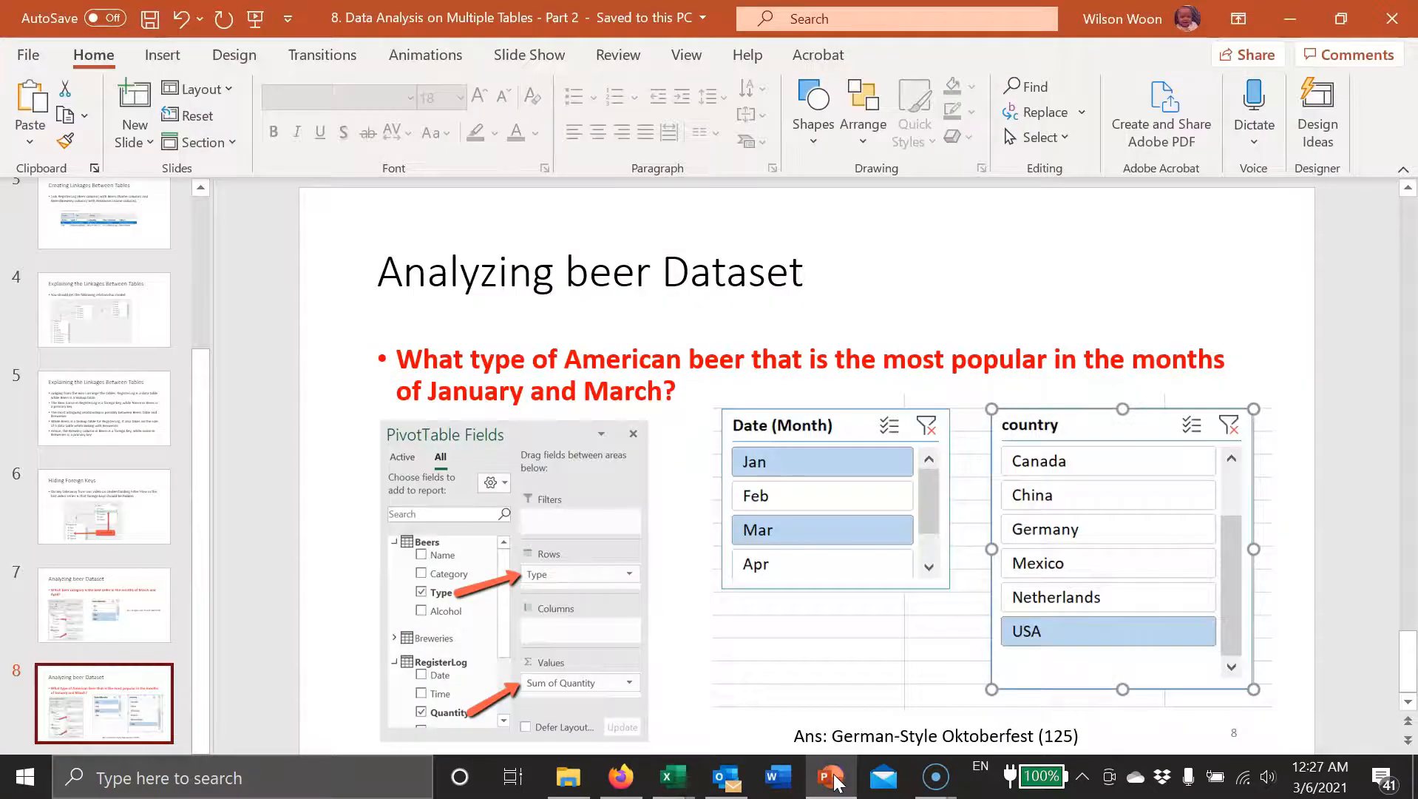
click(833, 778)
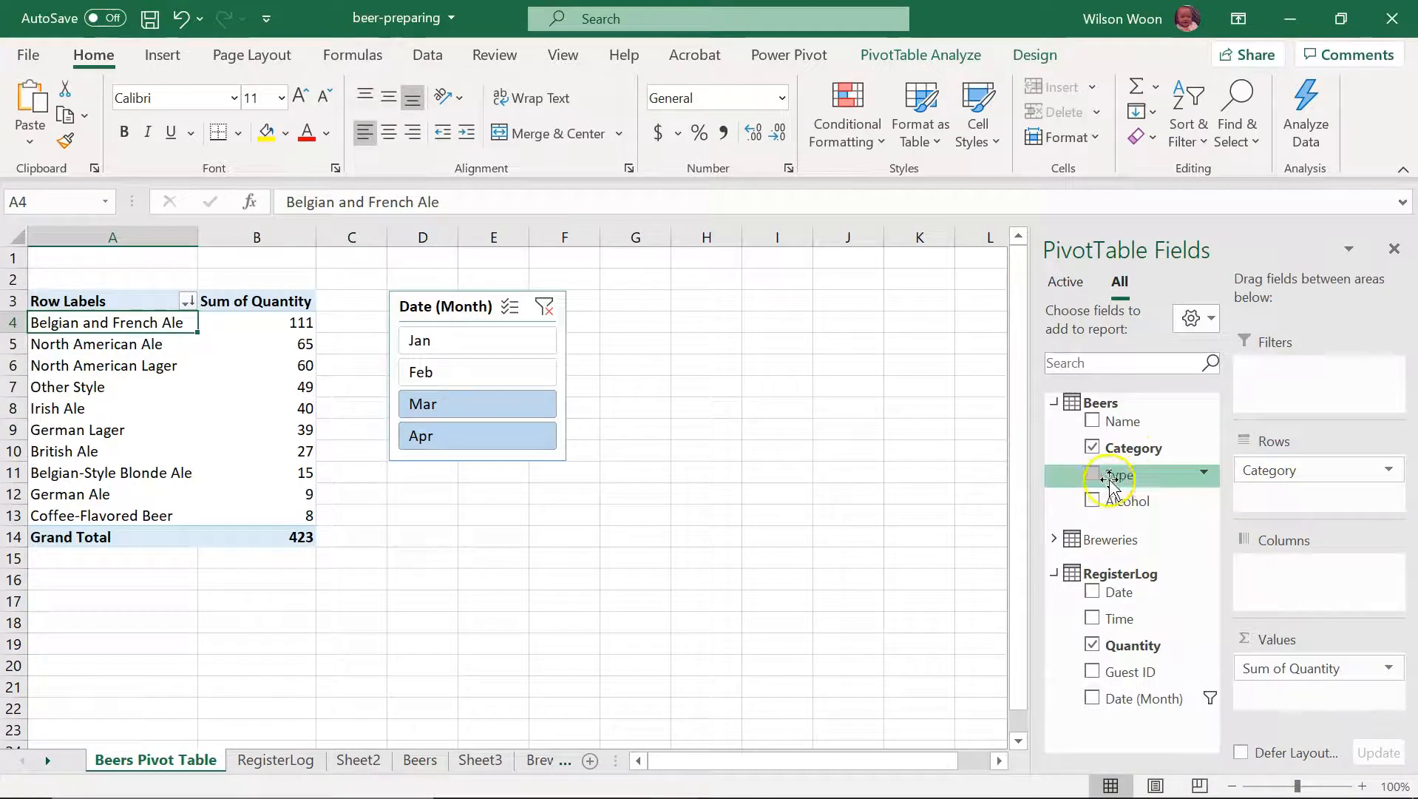
drag(1284, 474, 983, 511)
drag(1119, 477, 1273, 480)
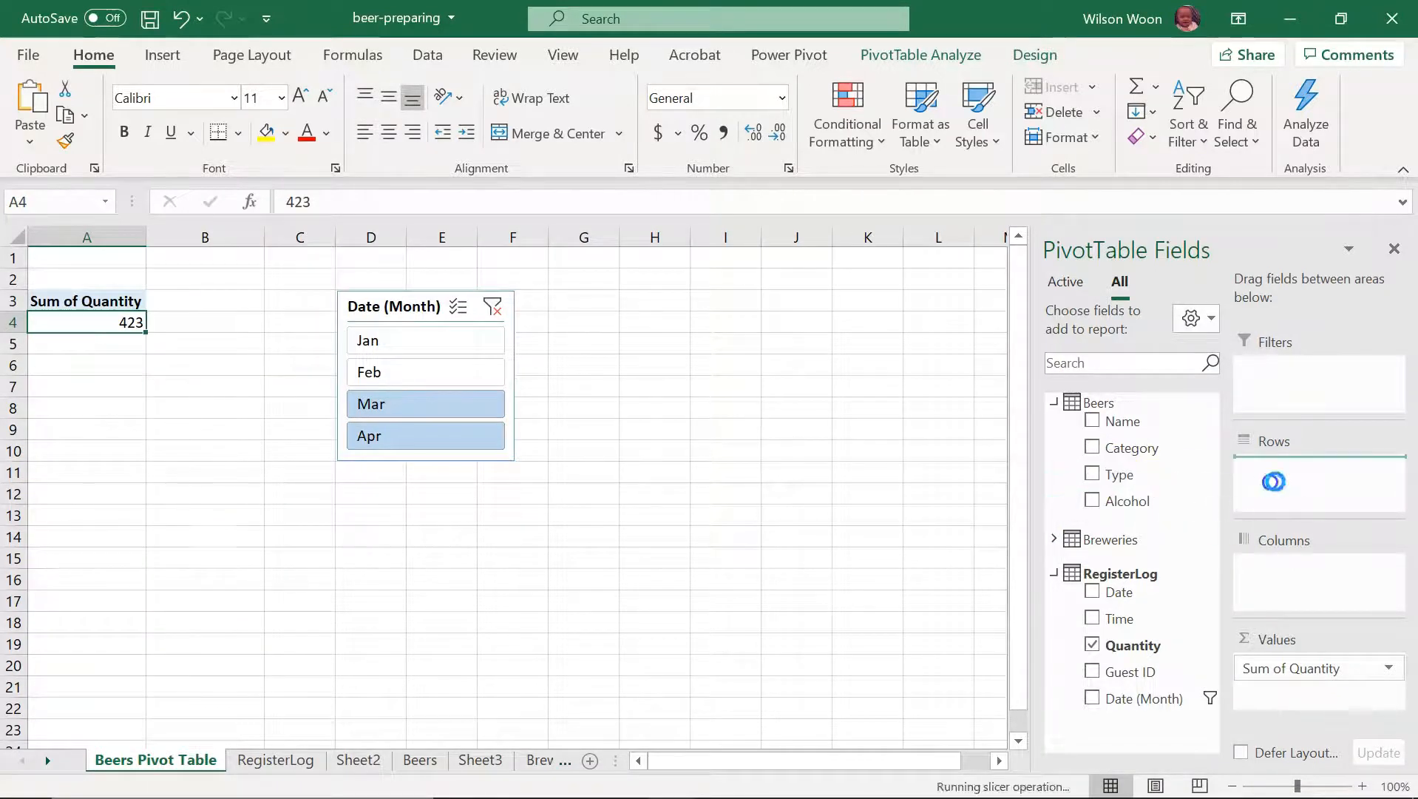
Step: Expand the Breweries table in the field list and insert a slicer for its country field
click(1055, 540)
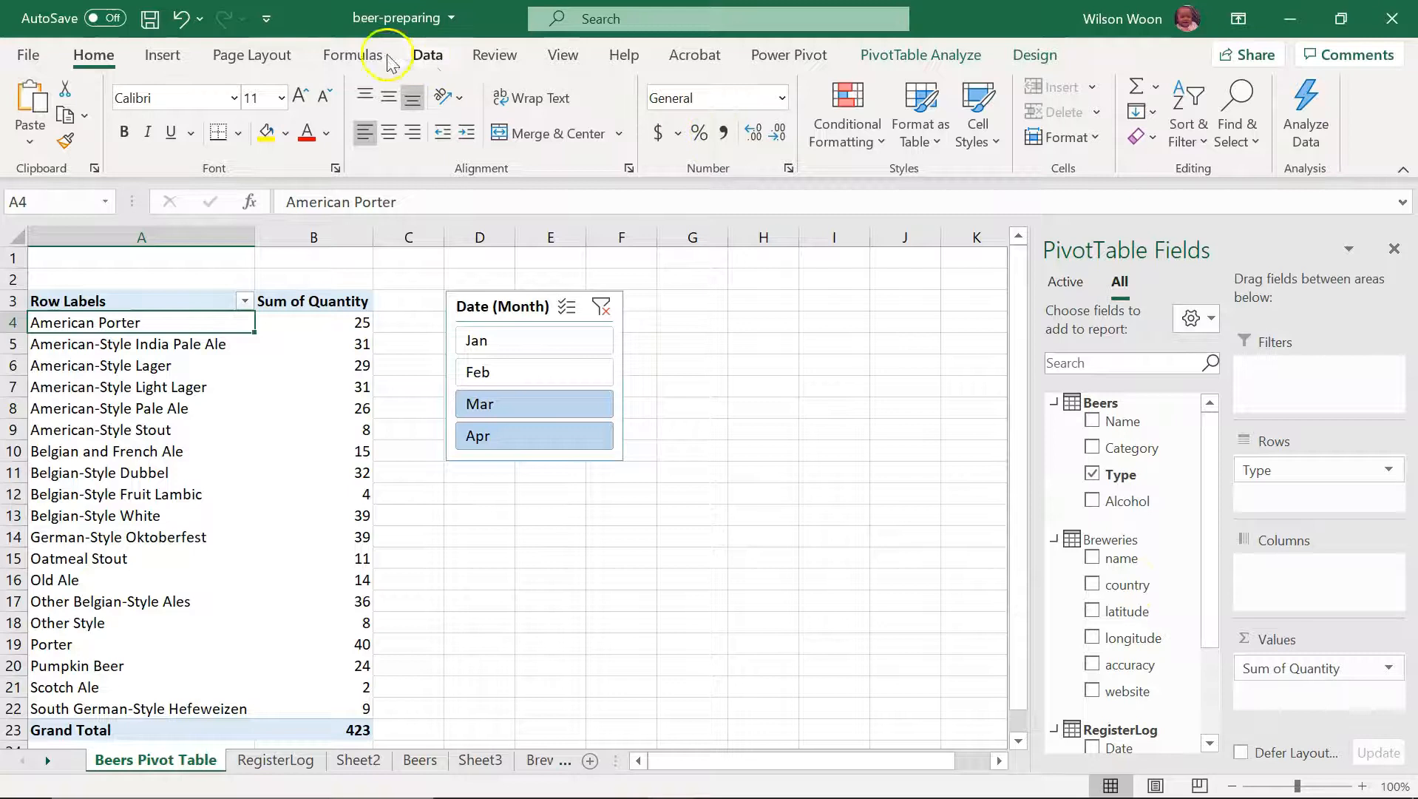
click(921, 54)
click(539, 87)
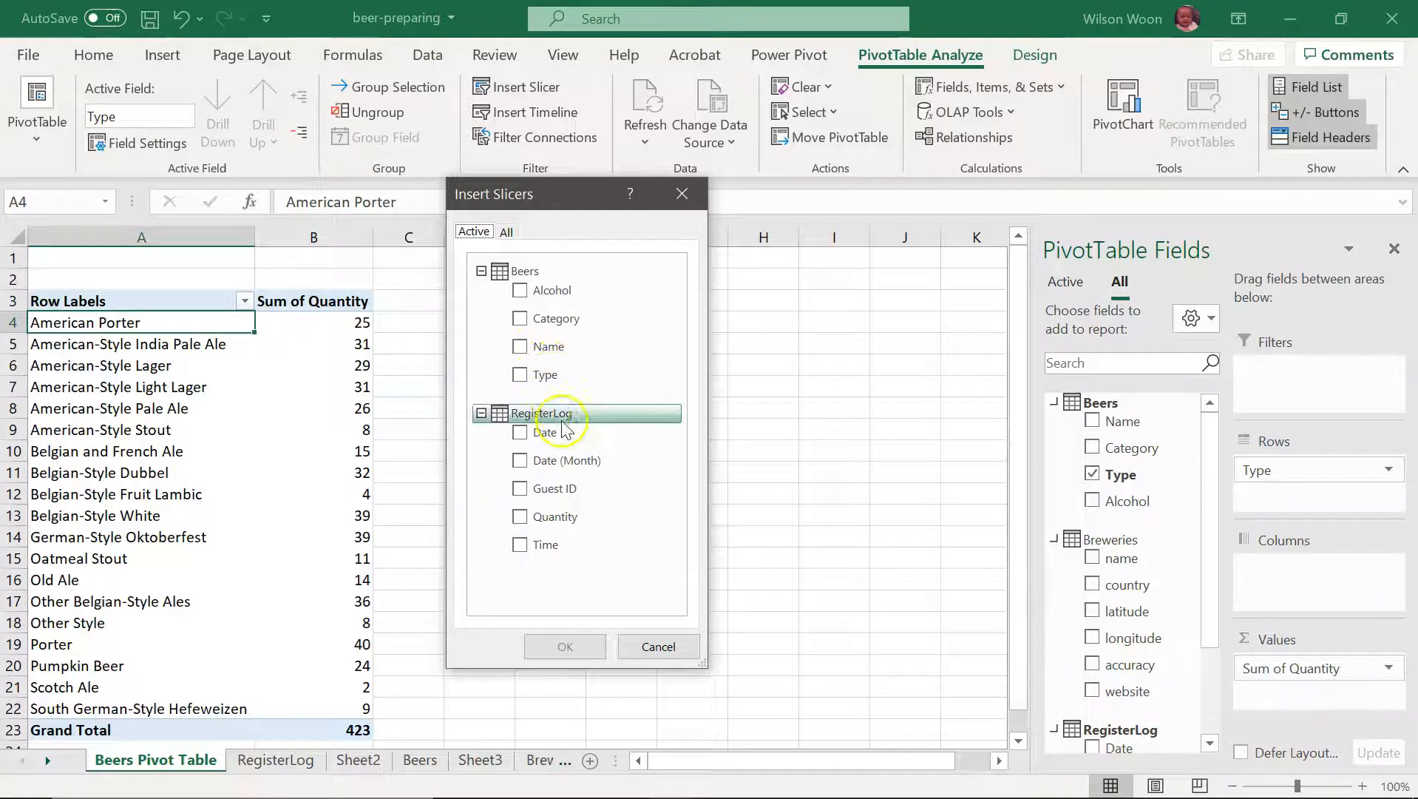
click(506, 232)
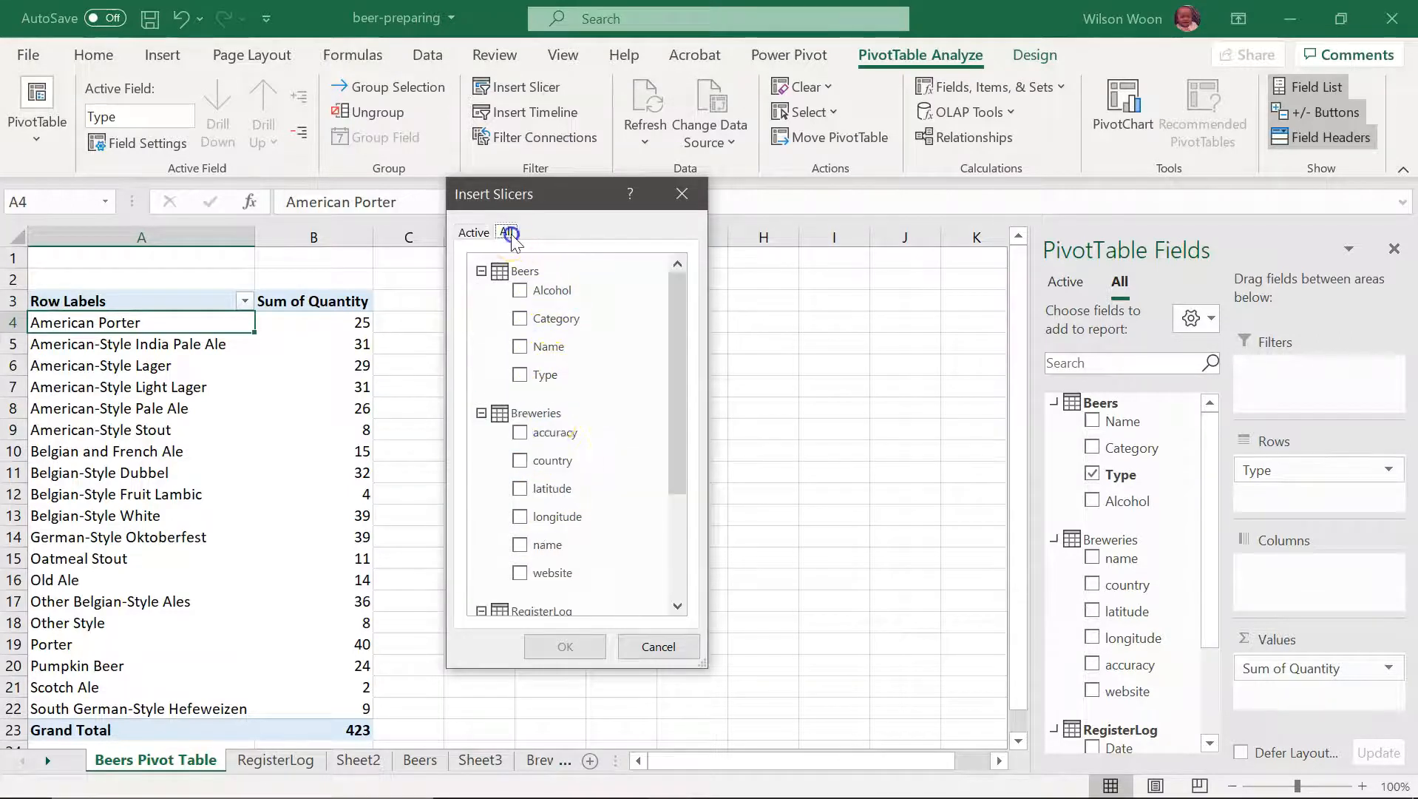
click(520, 460)
click(576, 643)
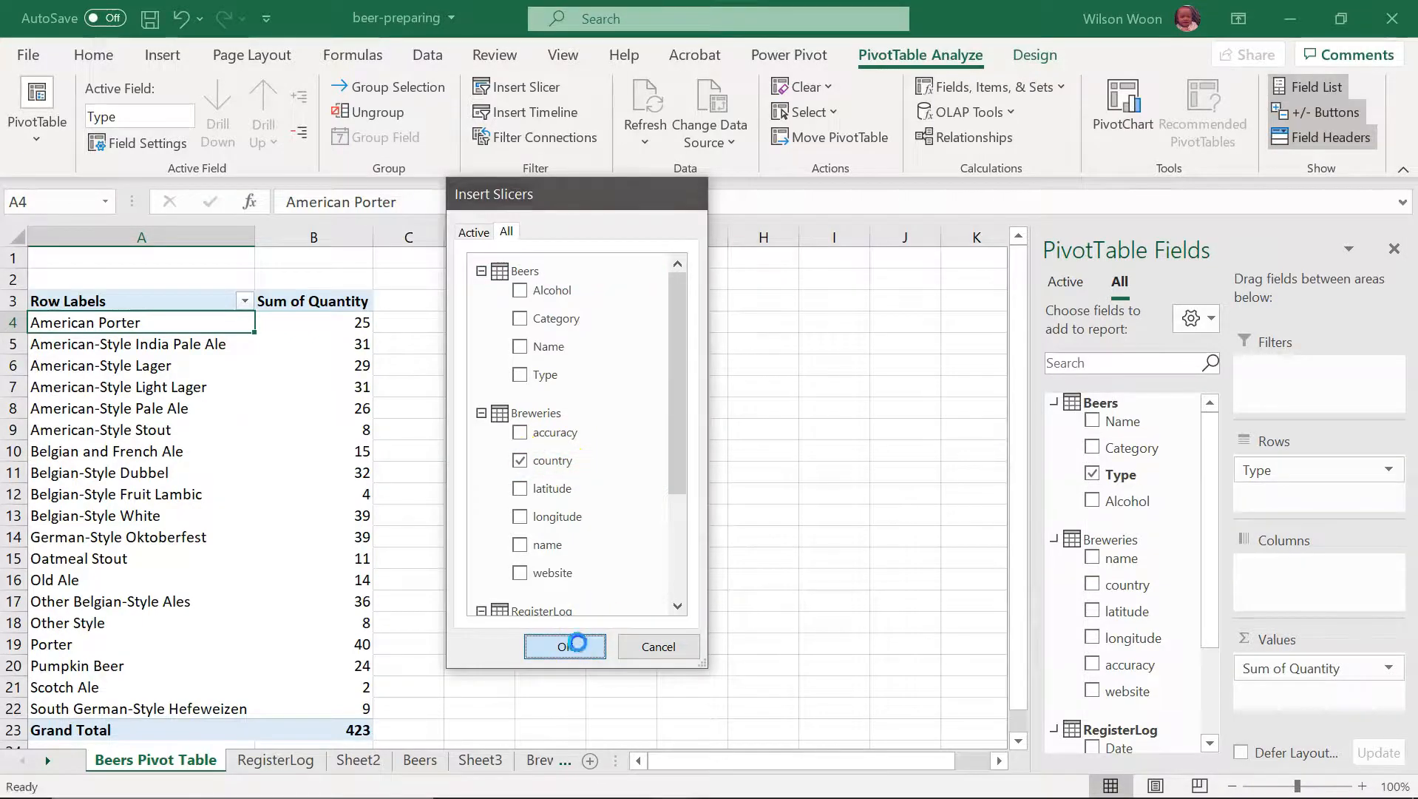
Step: Place the country slicer beside the month slicer, enlarge it to about 3.68" high and filter the PivotTable to USA
drag(469, 368, 700, 307)
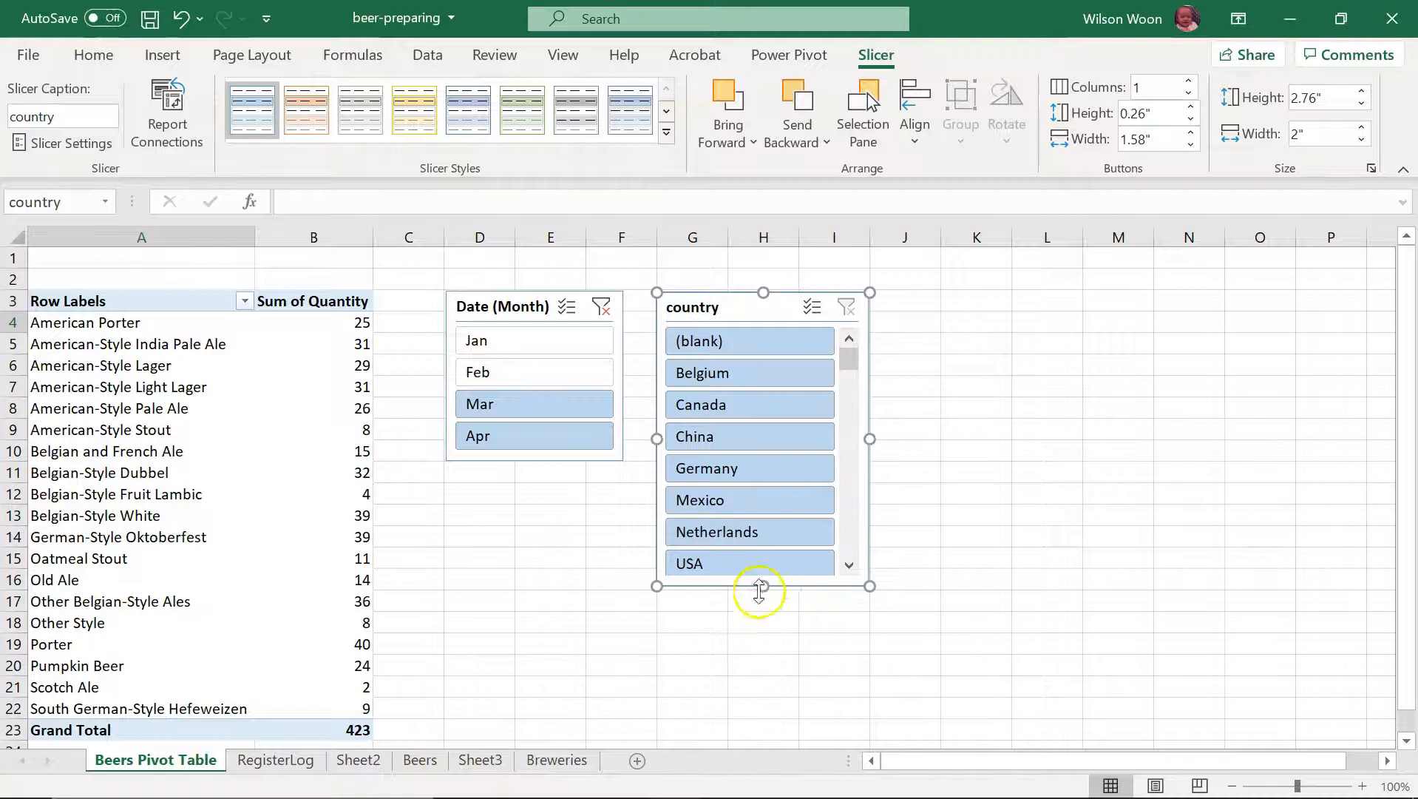
drag(760, 585, 754, 682)
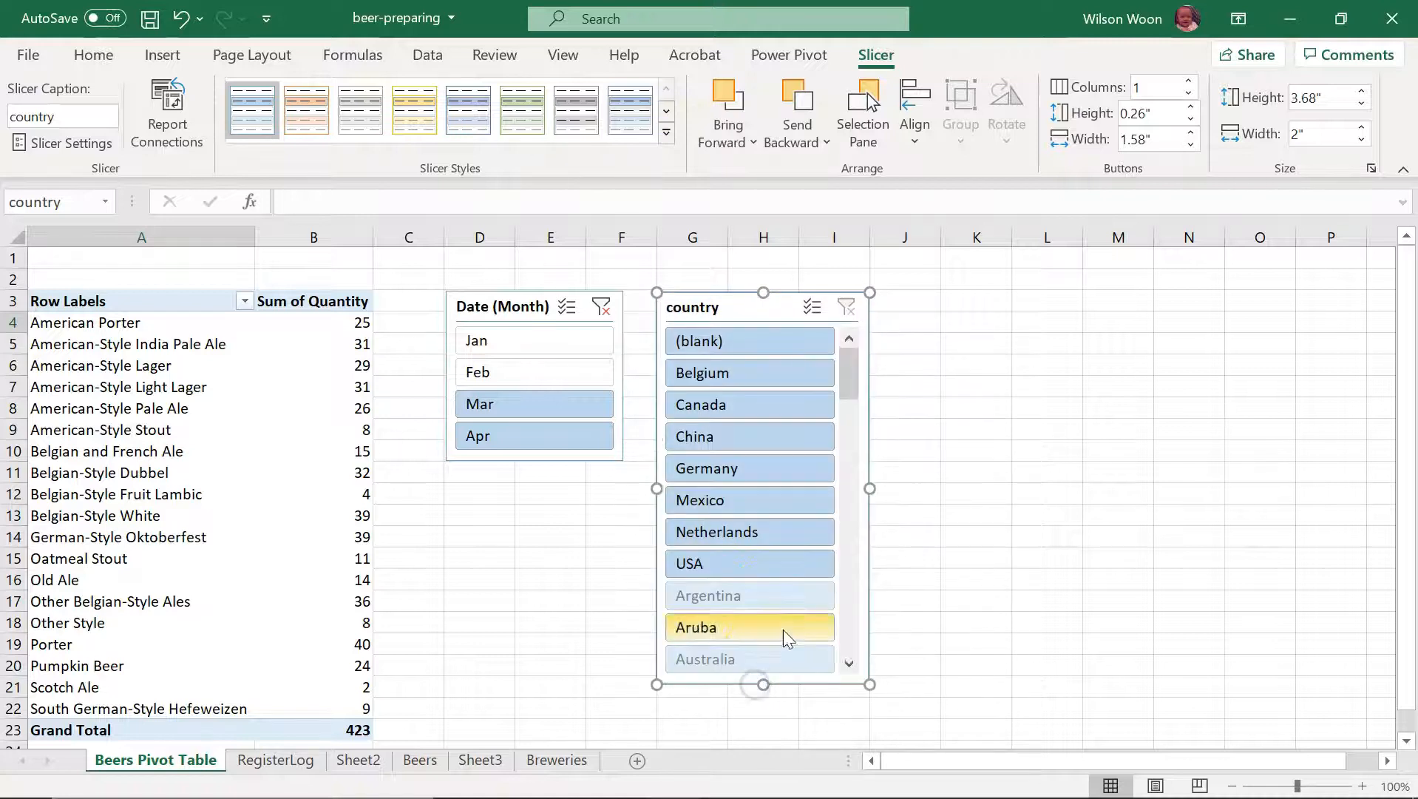
click(736, 571)
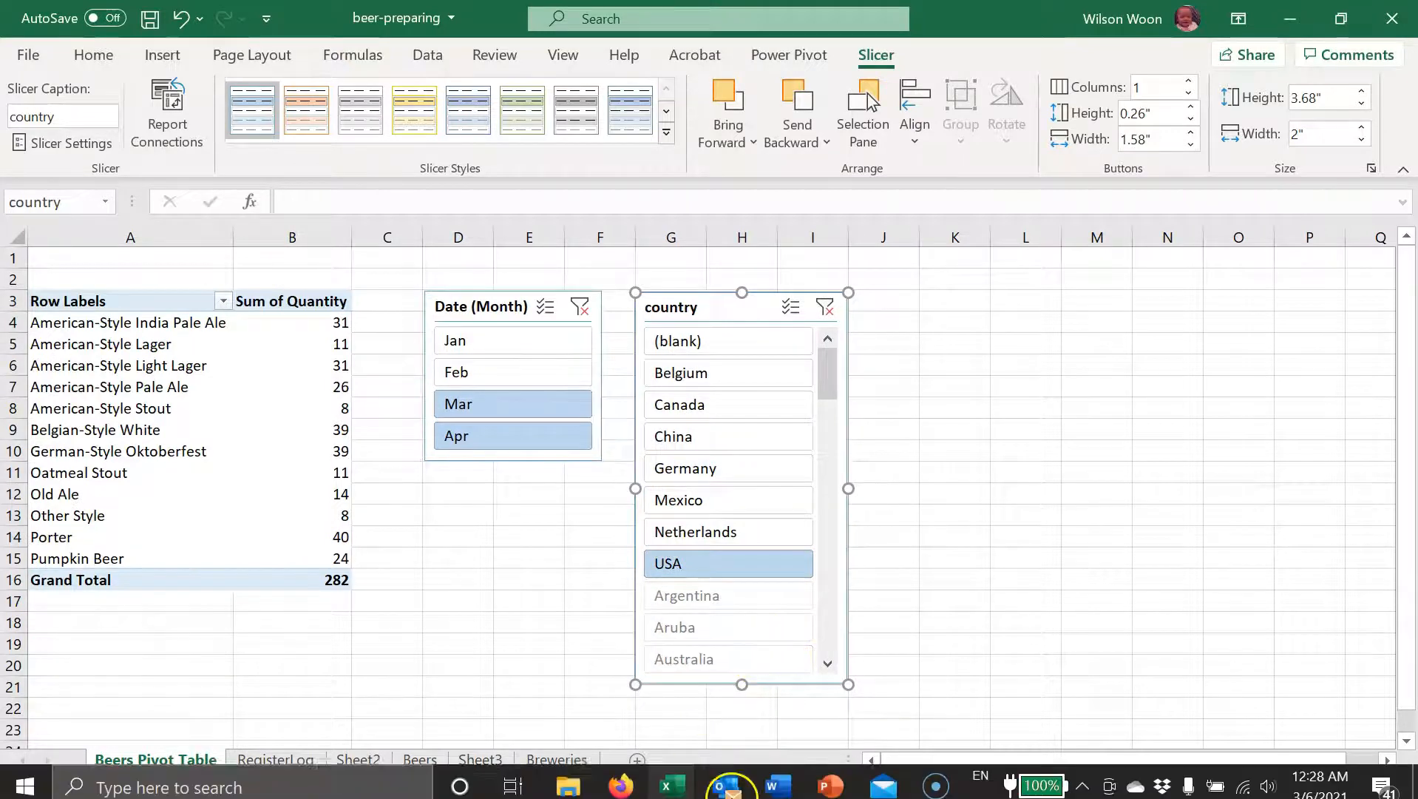
Step: Recheck the months on the PowerPoint slide, return to Excel and filter the PivotTable to Jan and Mar with the month slicer
click(827, 778)
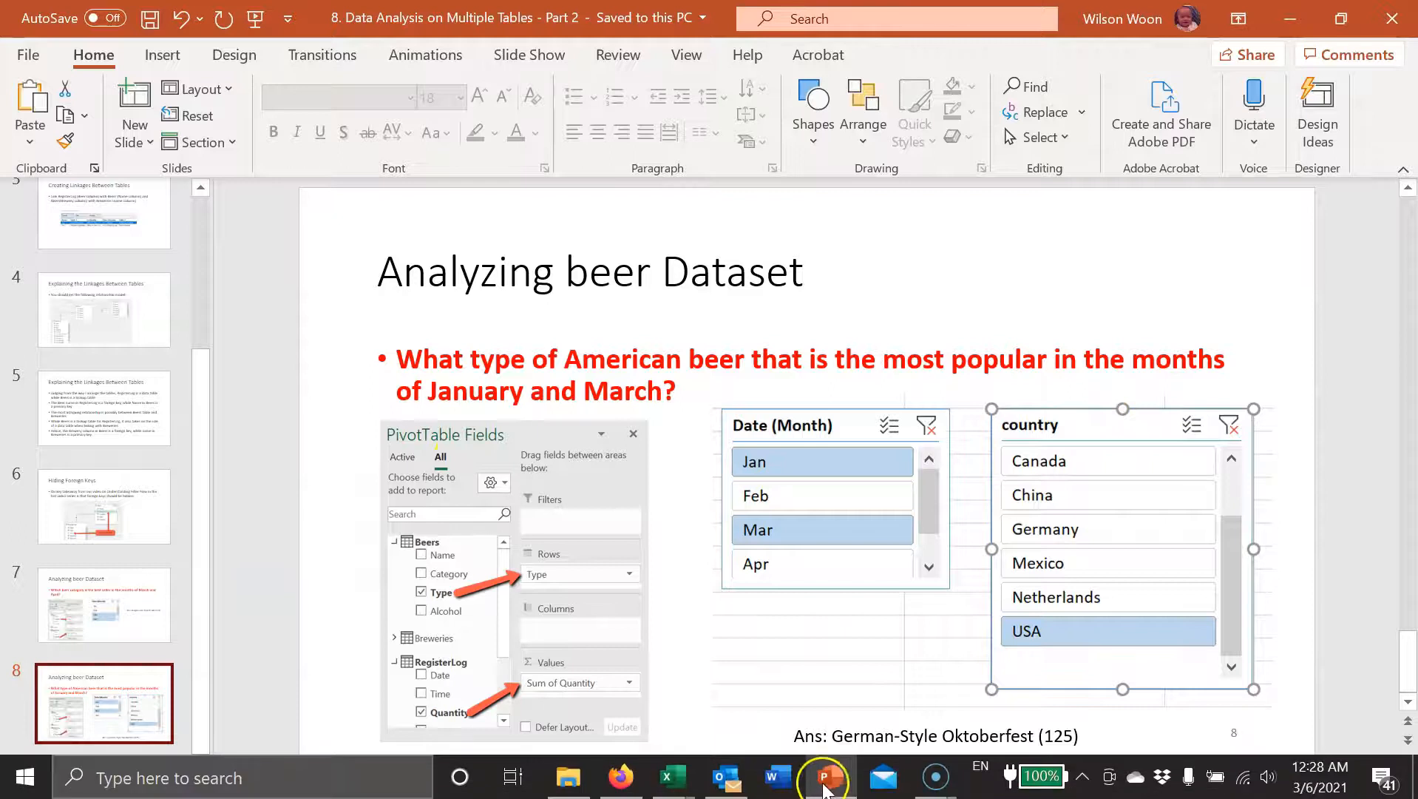
click(830, 785)
click(474, 346)
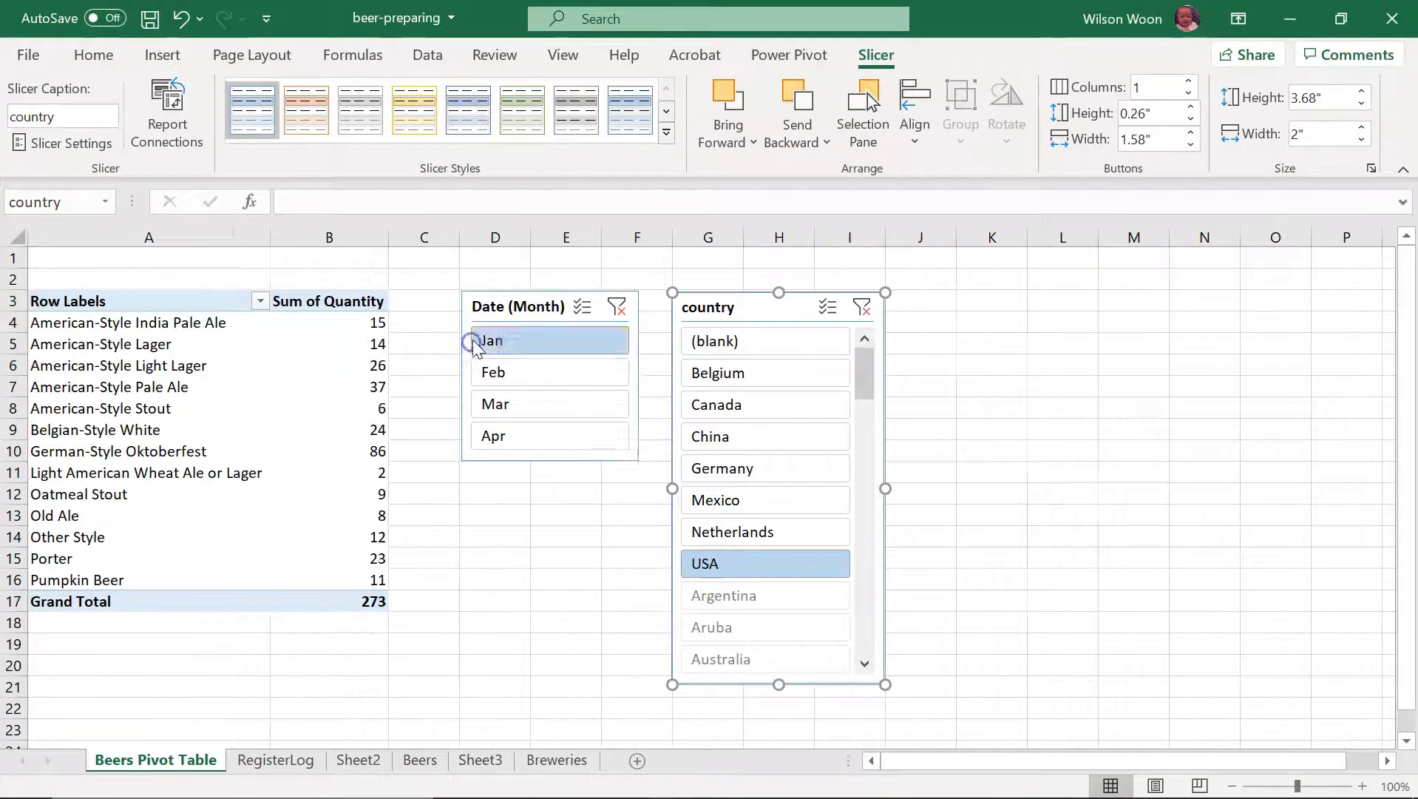
ctrl+click(517, 403)
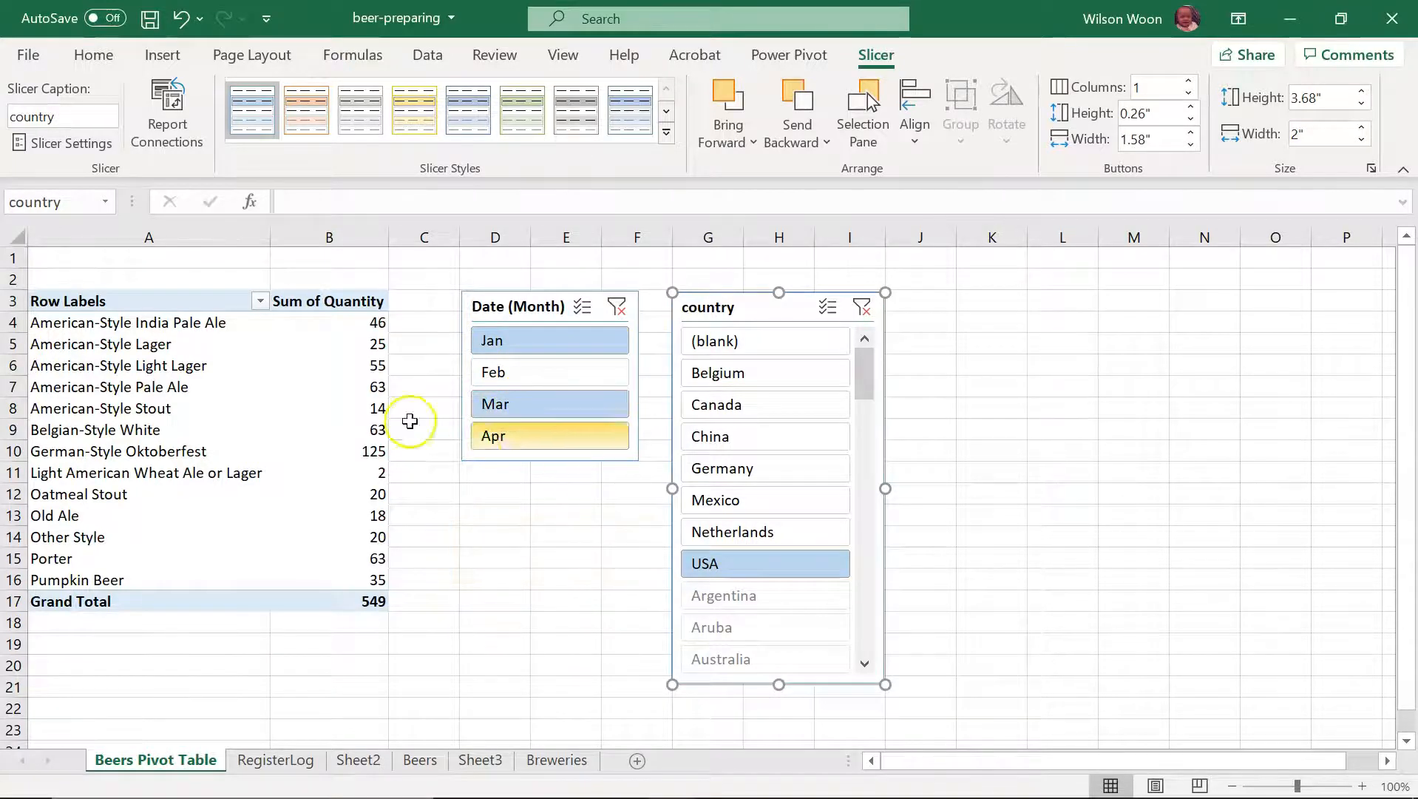
Step: Sort the beer types by Sum of Quantity from largest to smallest and select the top type
right_click(320, 361)
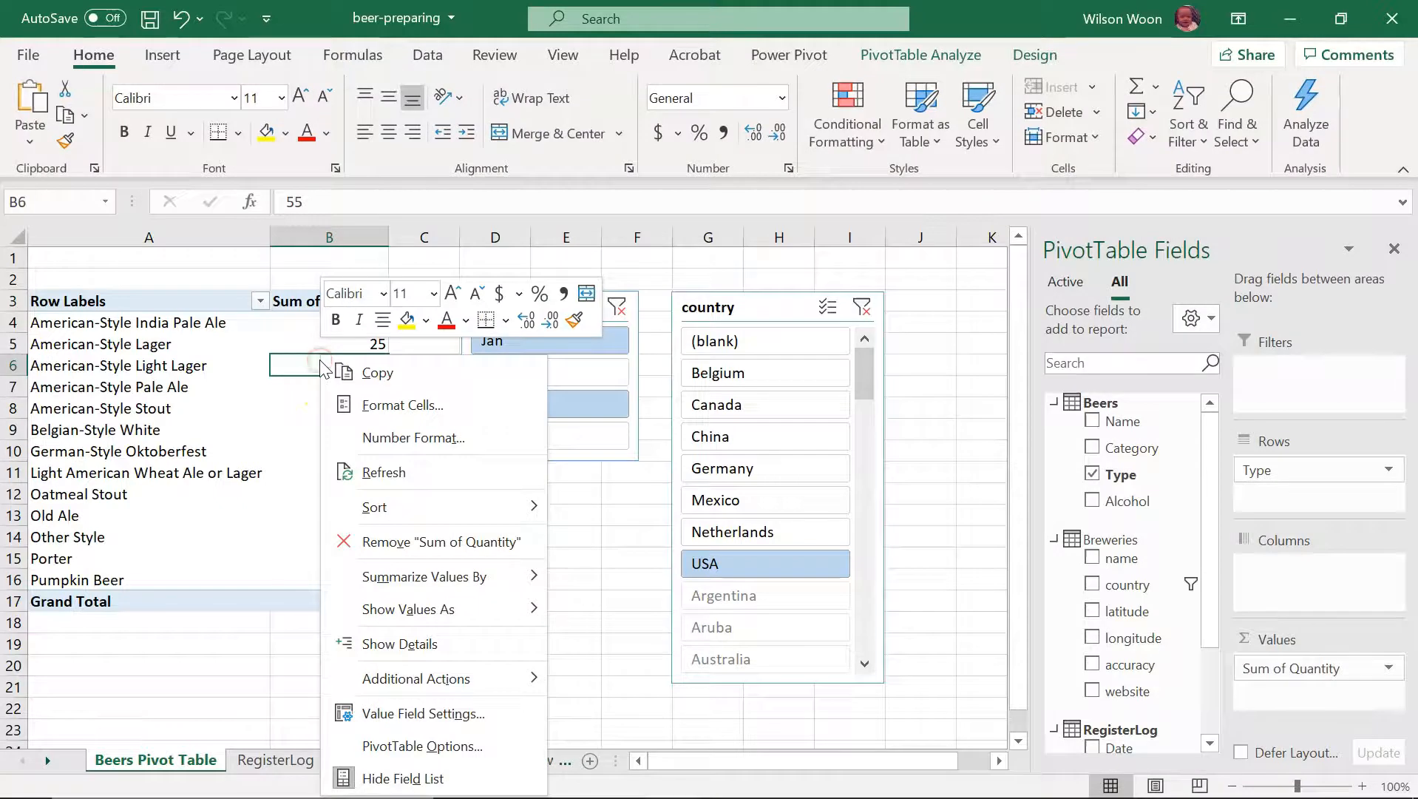
mouse_move(414, 507)
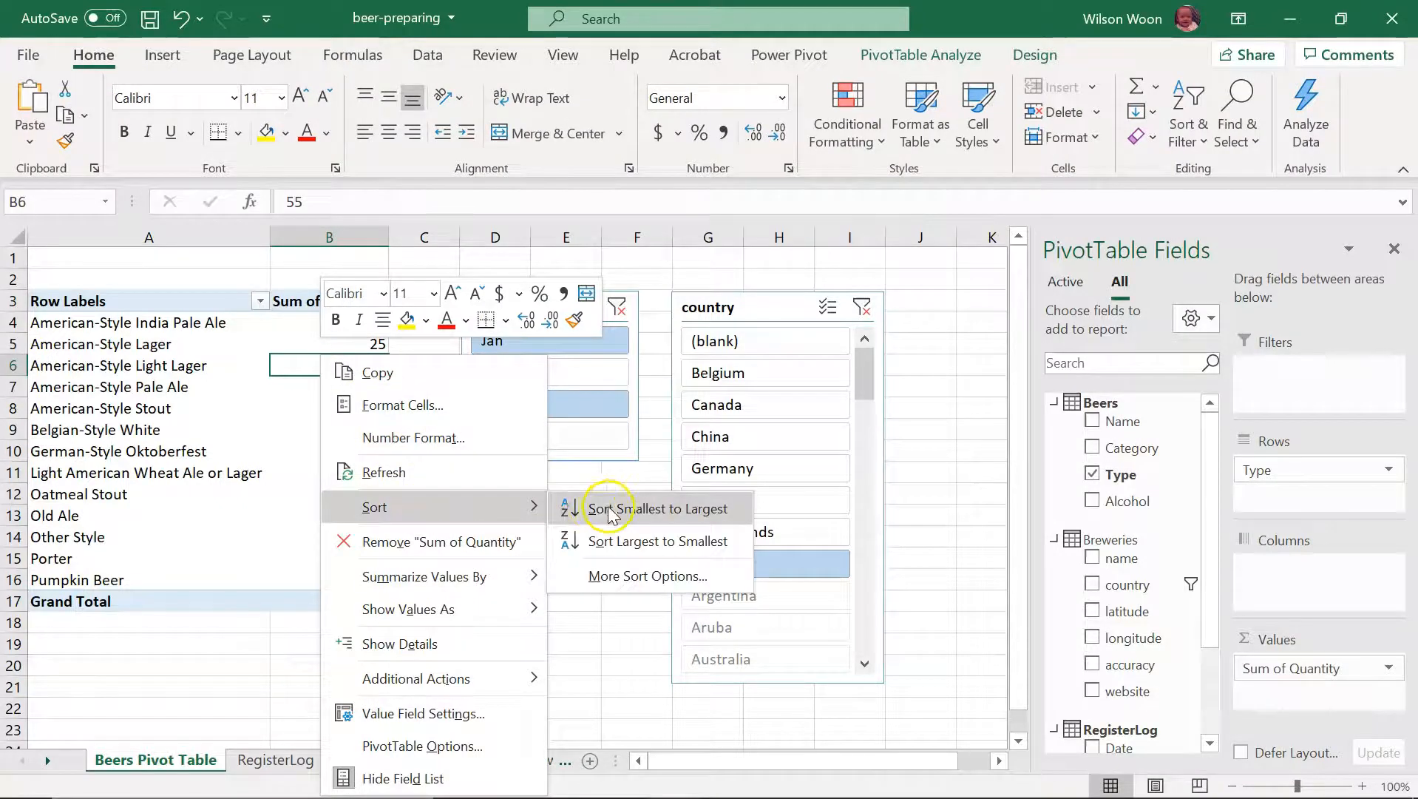
click(625, 541)
click(170, 313)
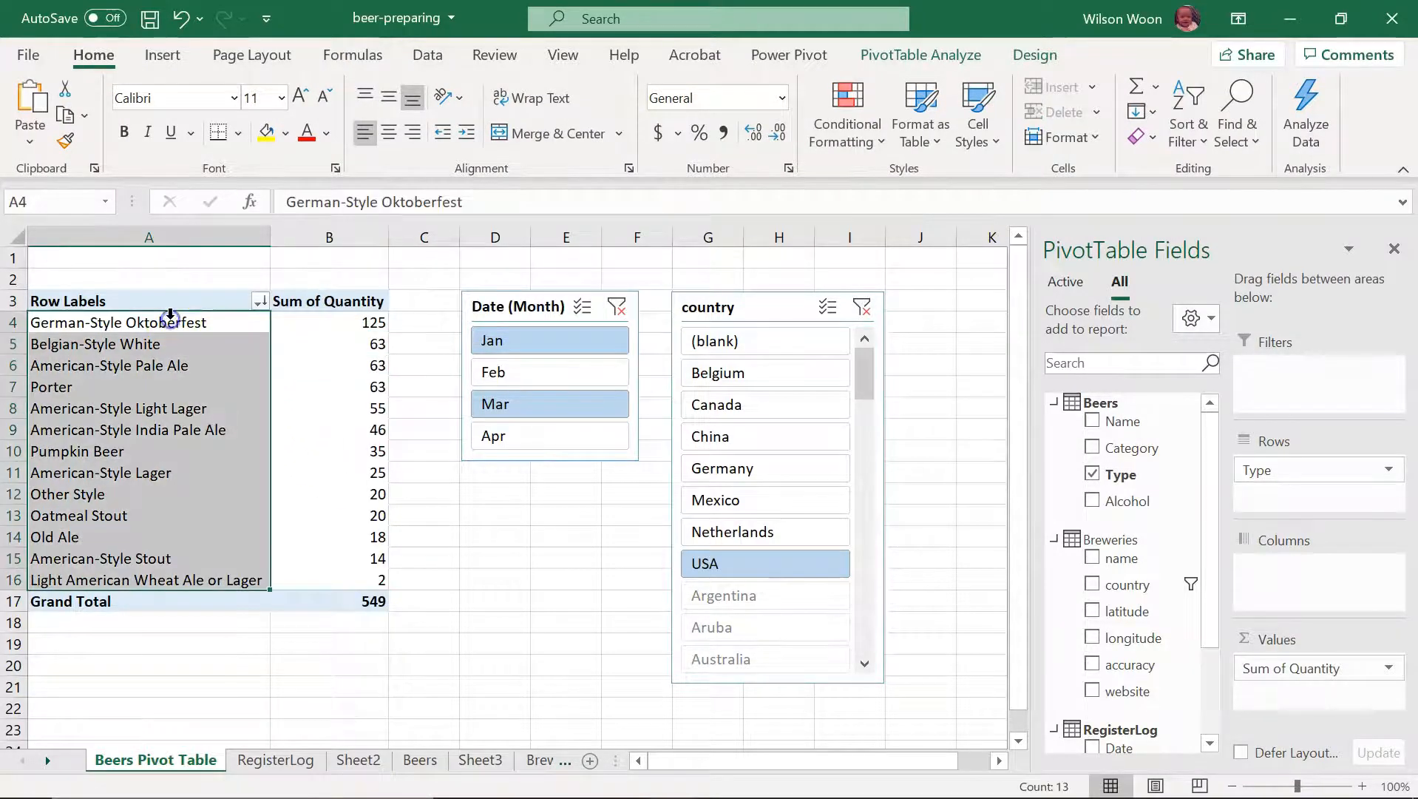
click(186, 327)
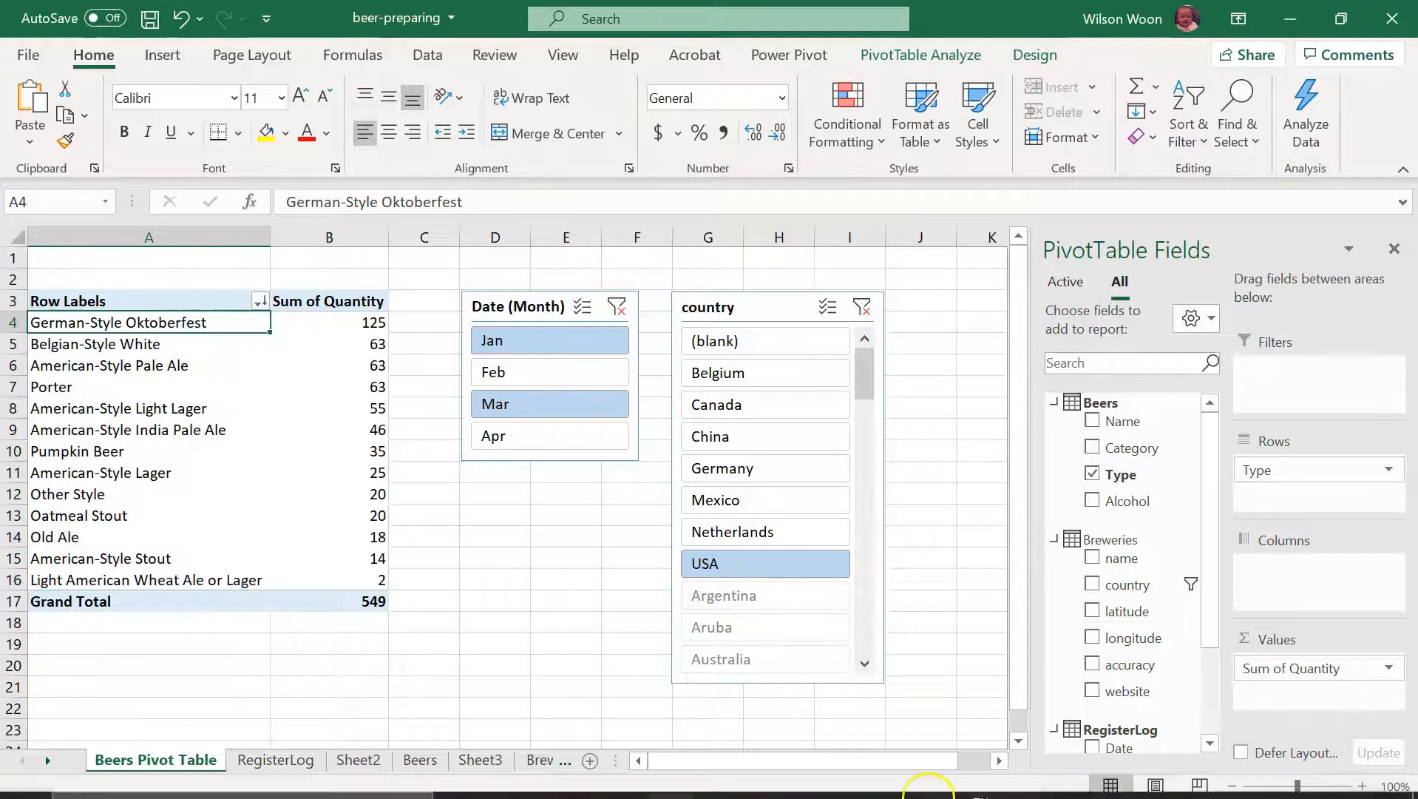
Step: Compare the sorted PivotTable with the question and answer on PowerPoint slide 8, ending back in Excel
click(832, 777)
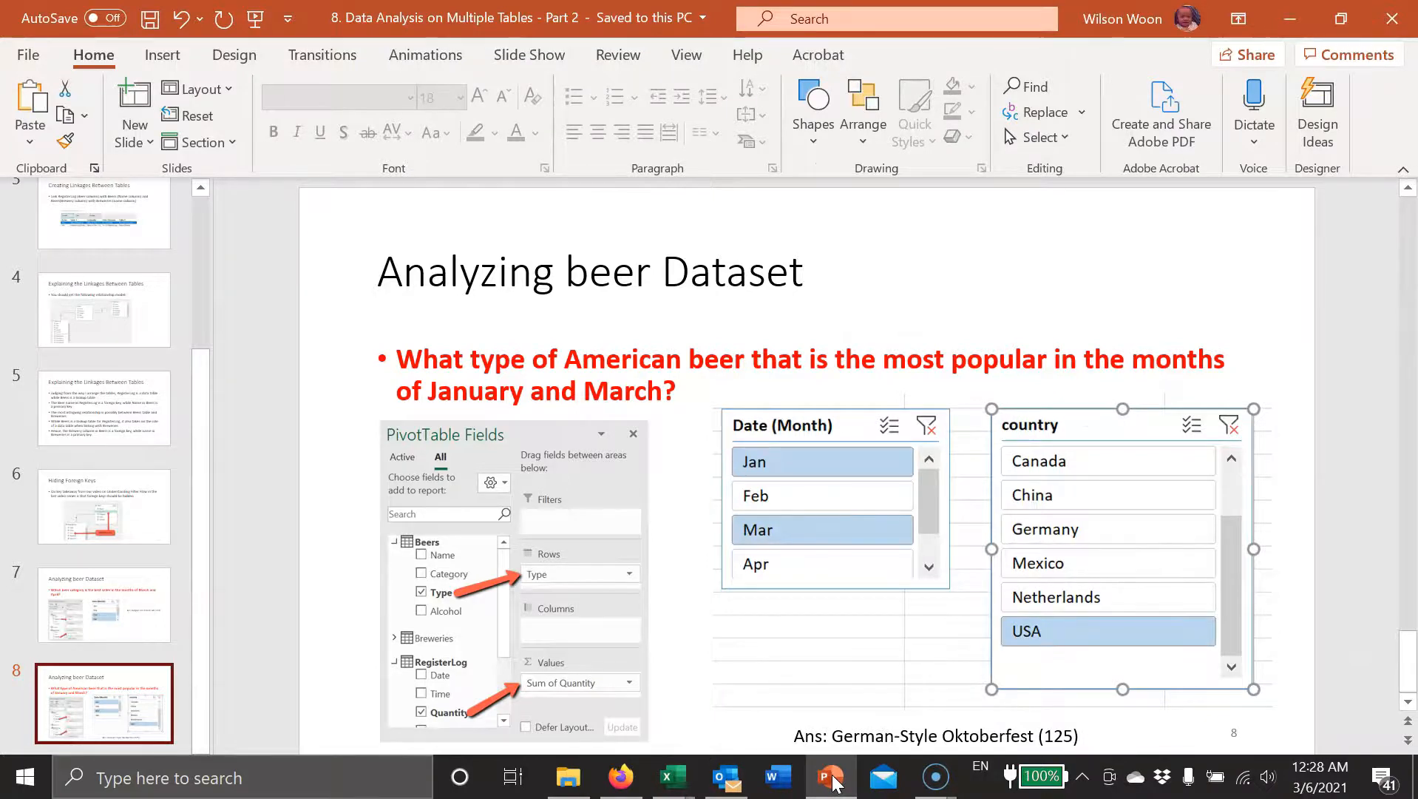
click(832, 776)
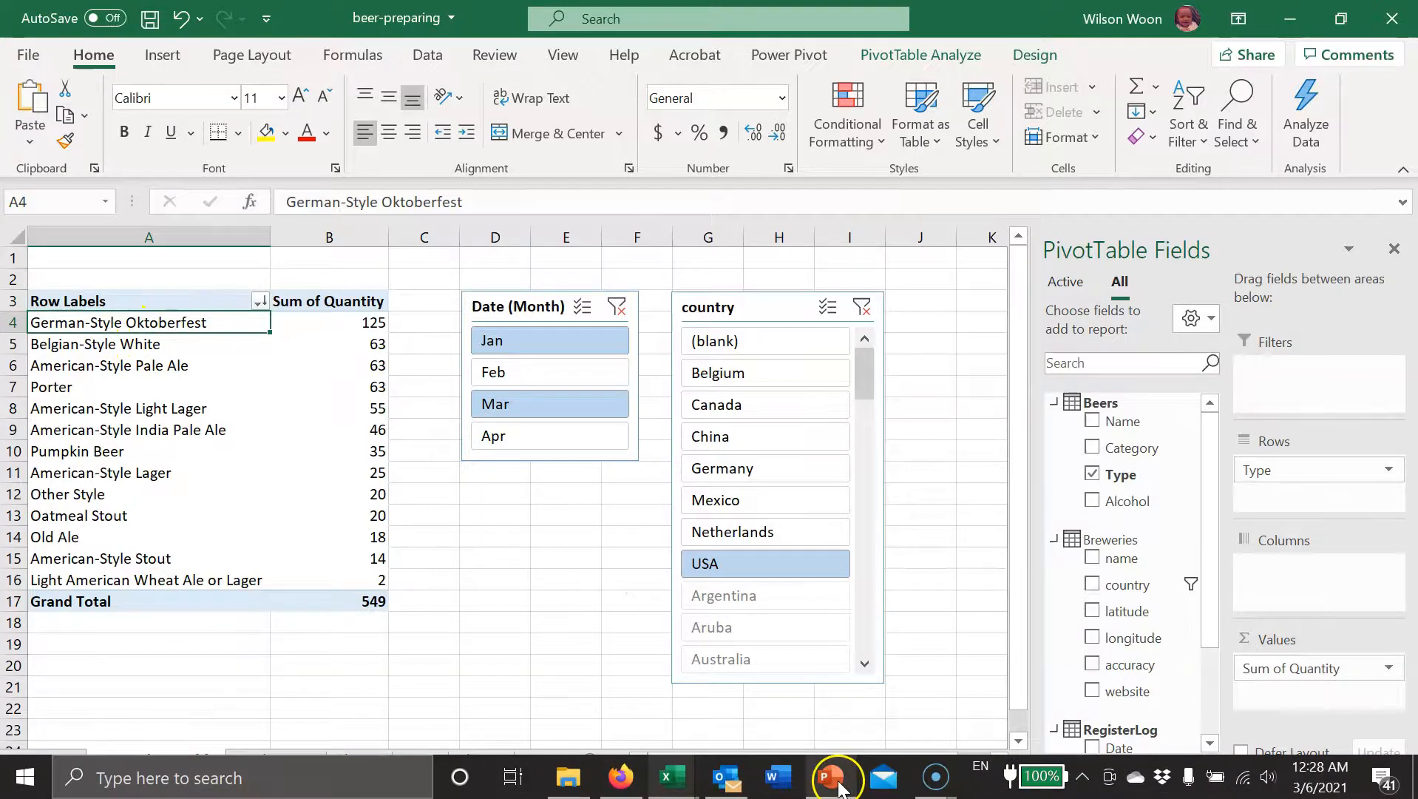
click(839, 785)
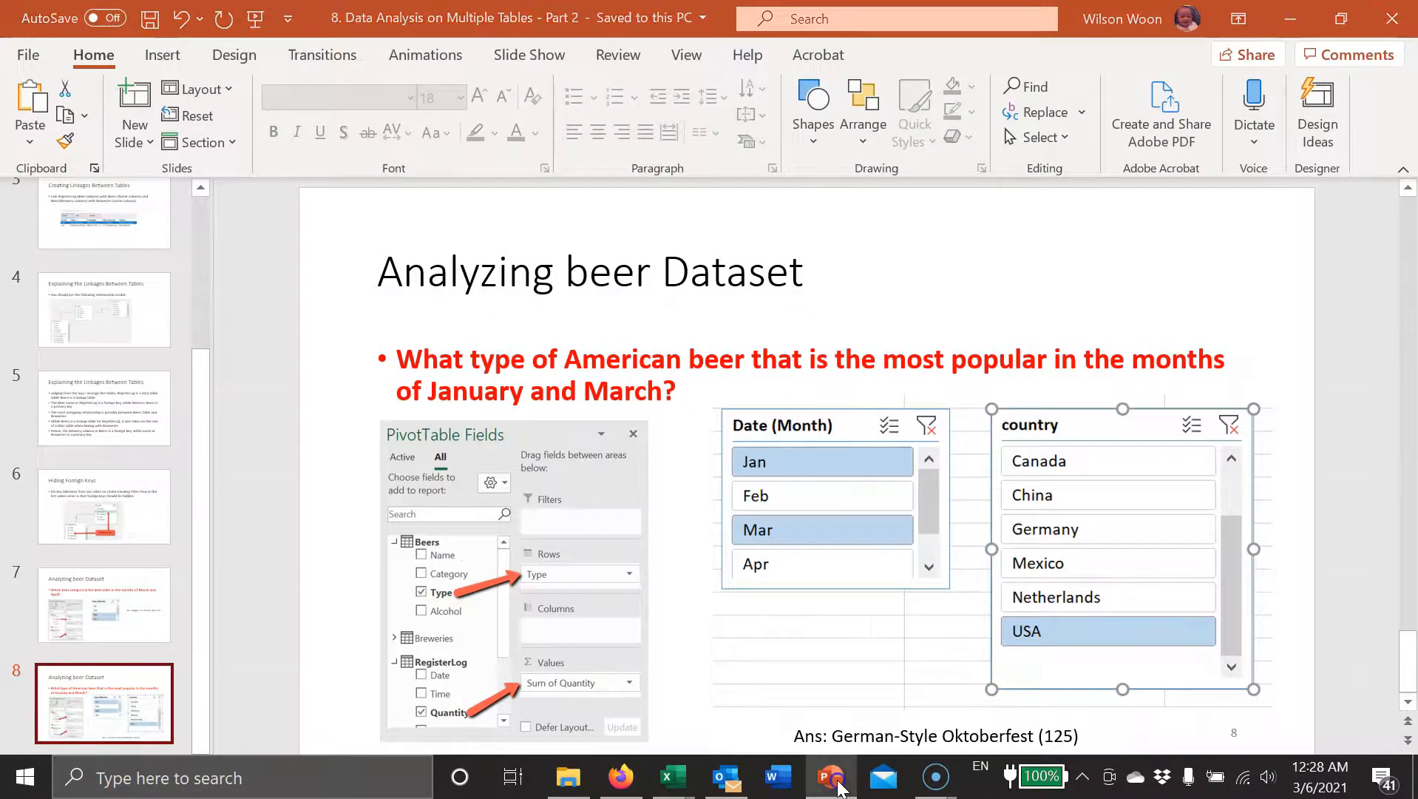
click(840, 788)
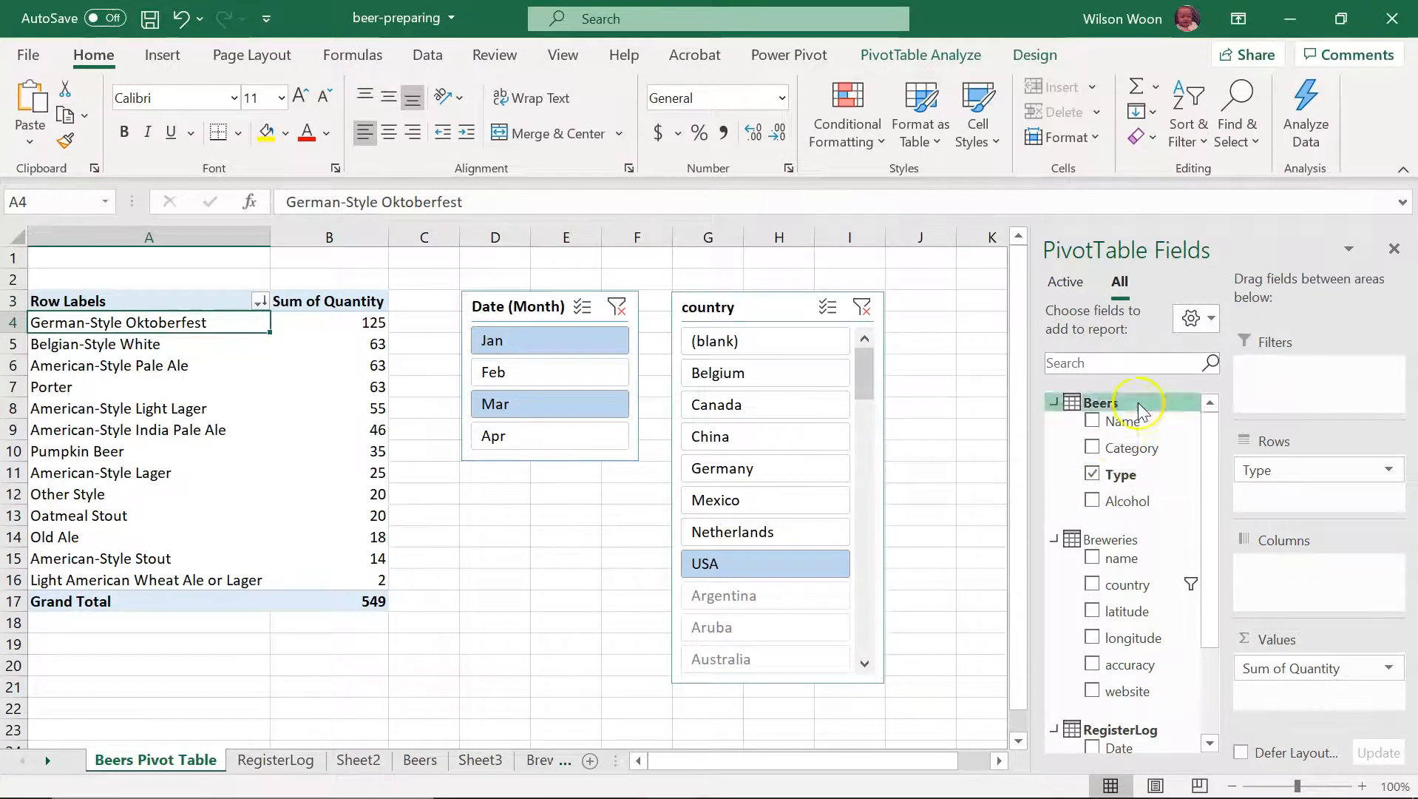
click(786, 502)
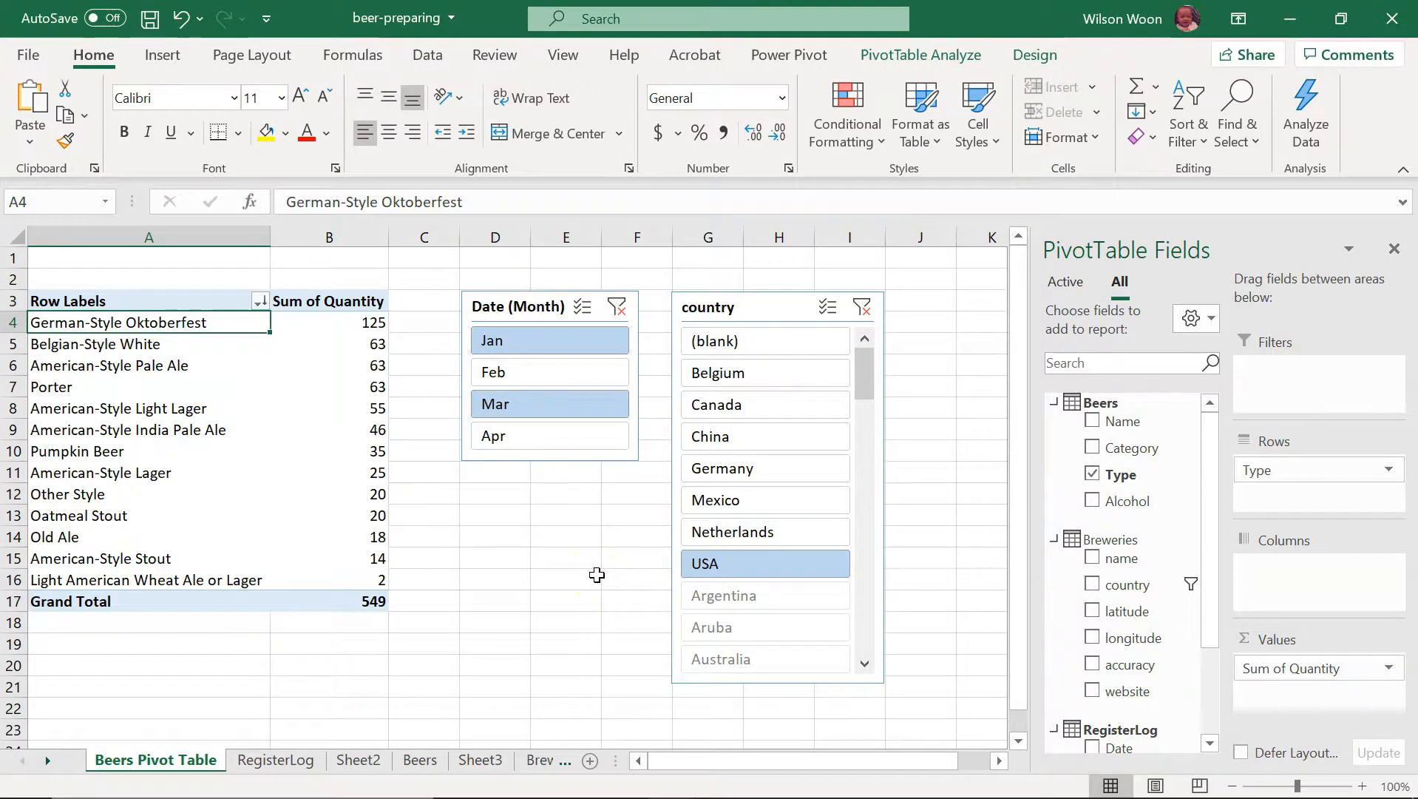
click(36, 738)
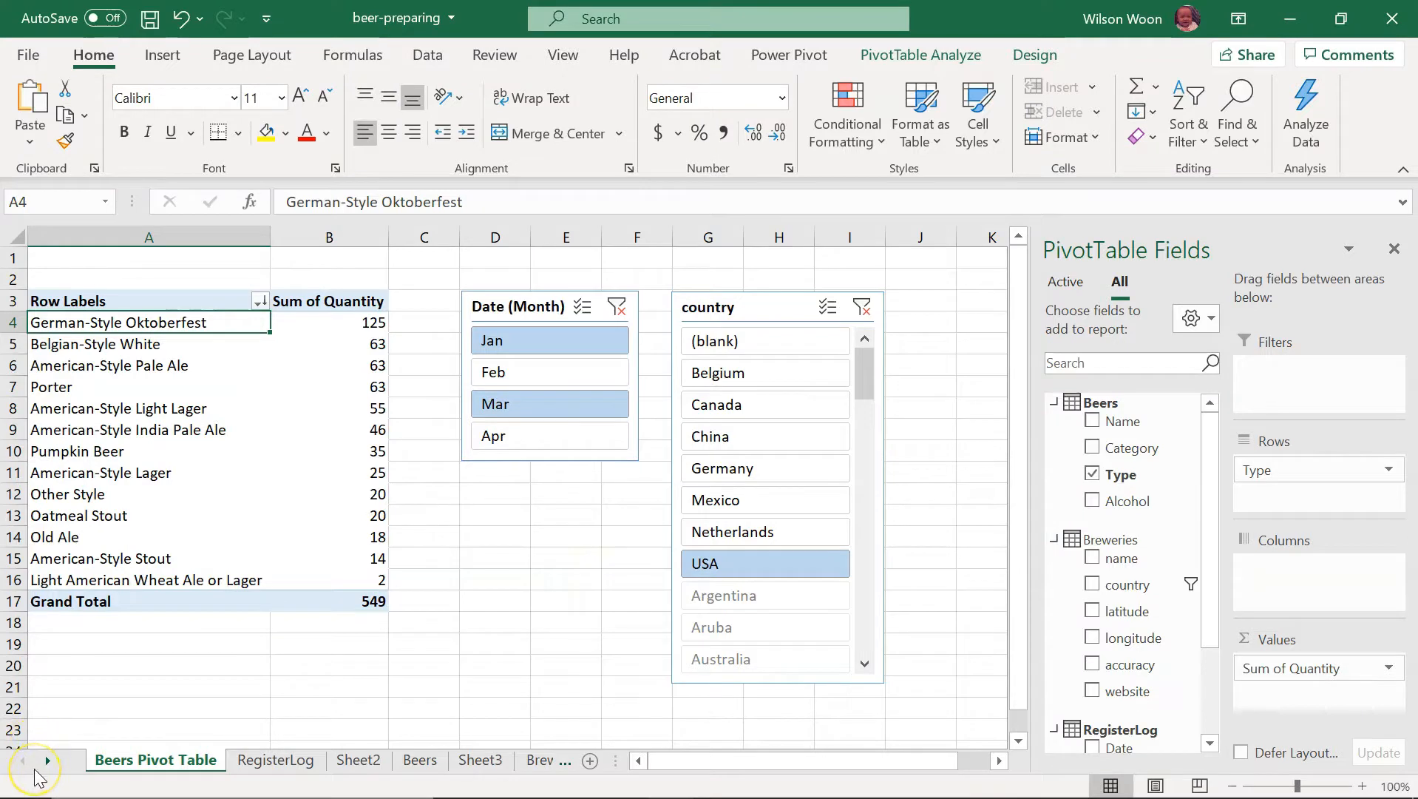